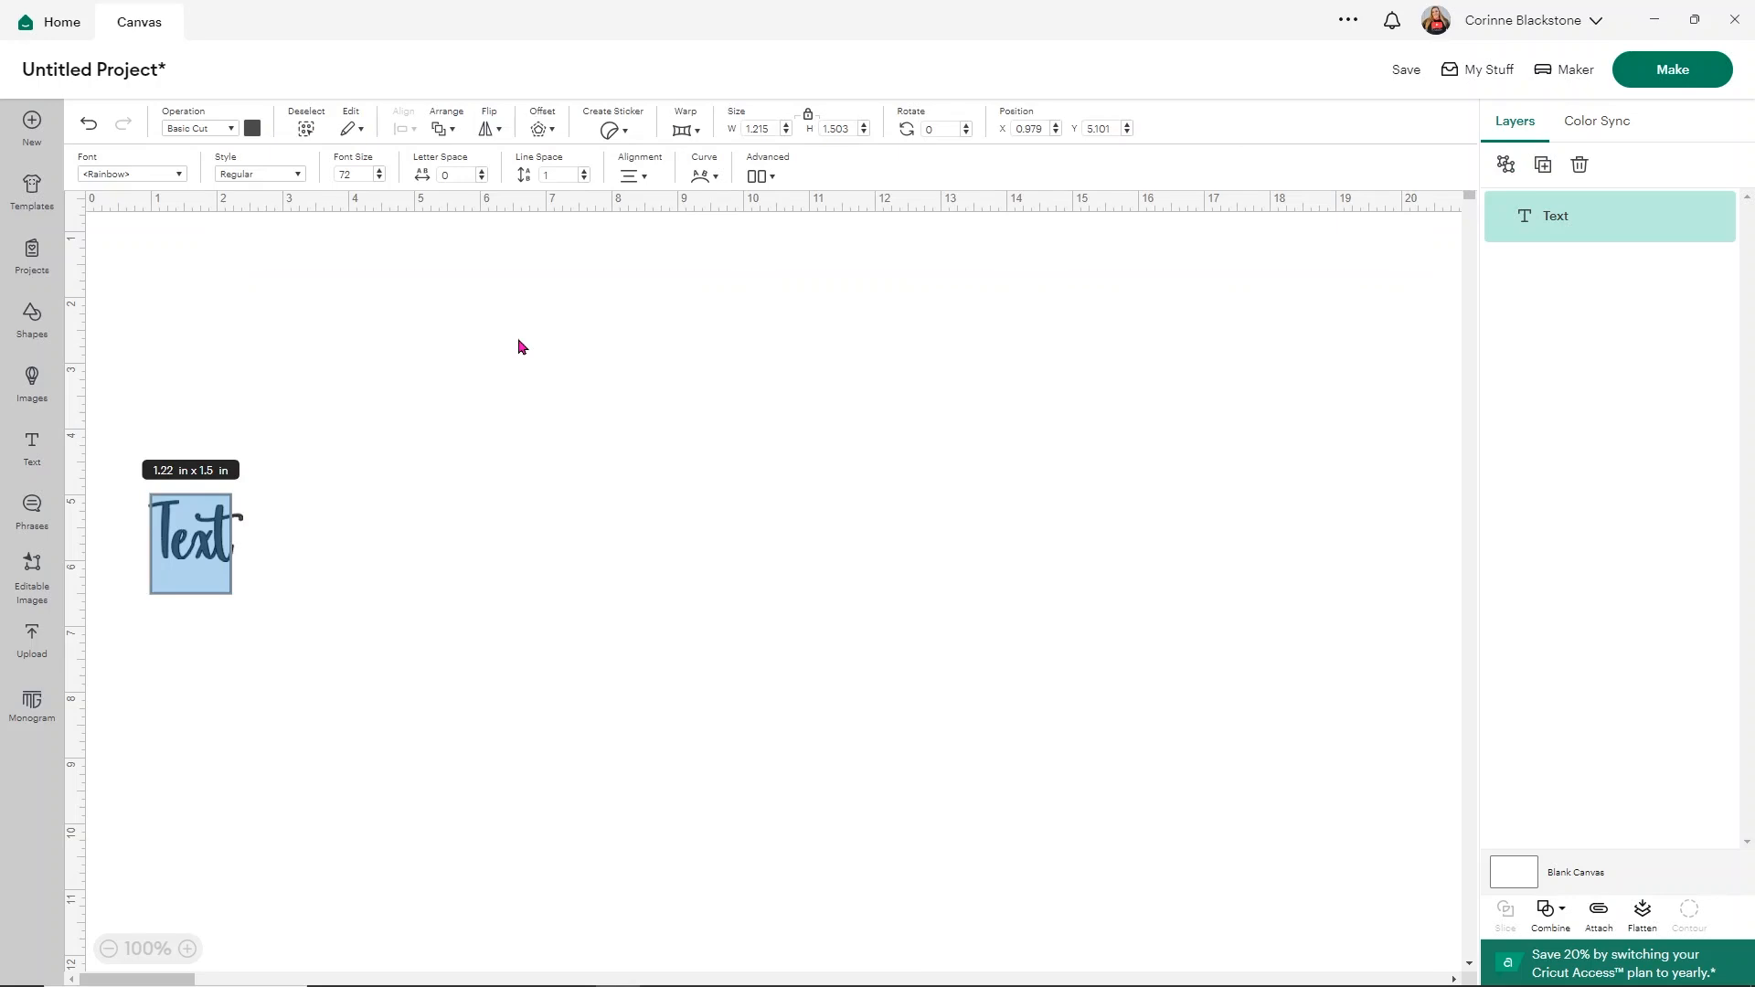
# Enter "Spooky" and "Season" on two lines of the text object and move it to the middle of the canvas.
pyautogui.write('Spook')
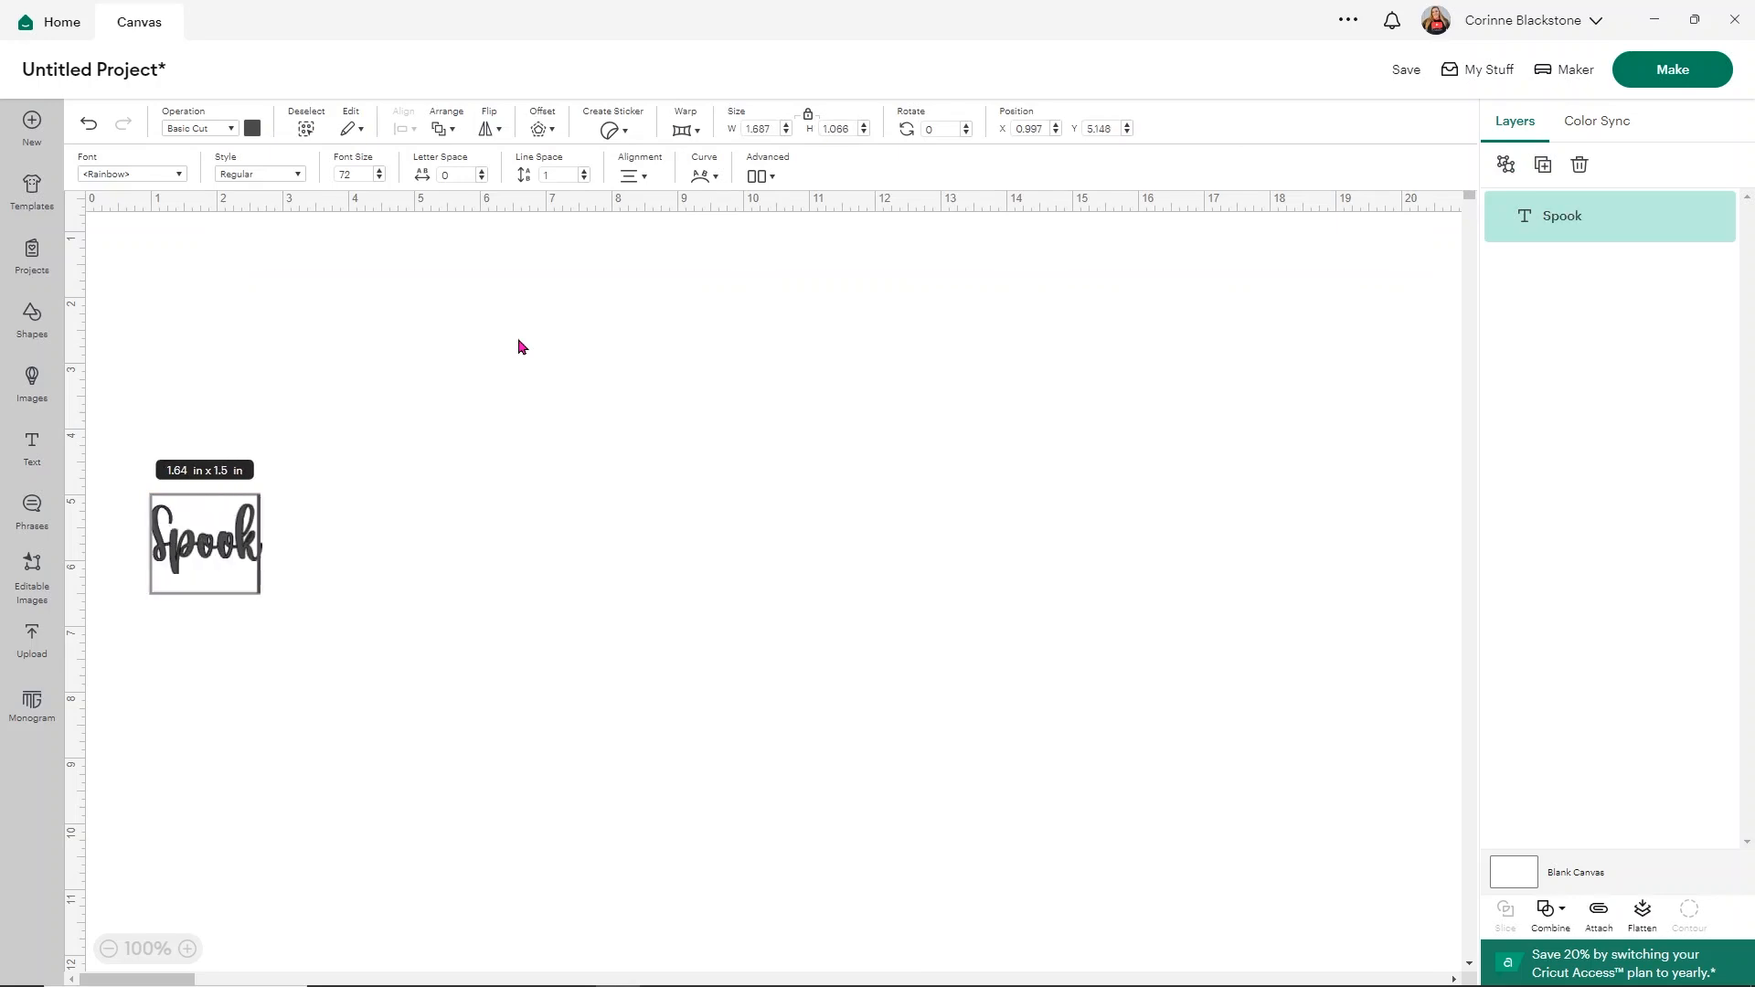
pyautogui.write('y')
pyautogui.press('Return')
pyautogui.write('Season')
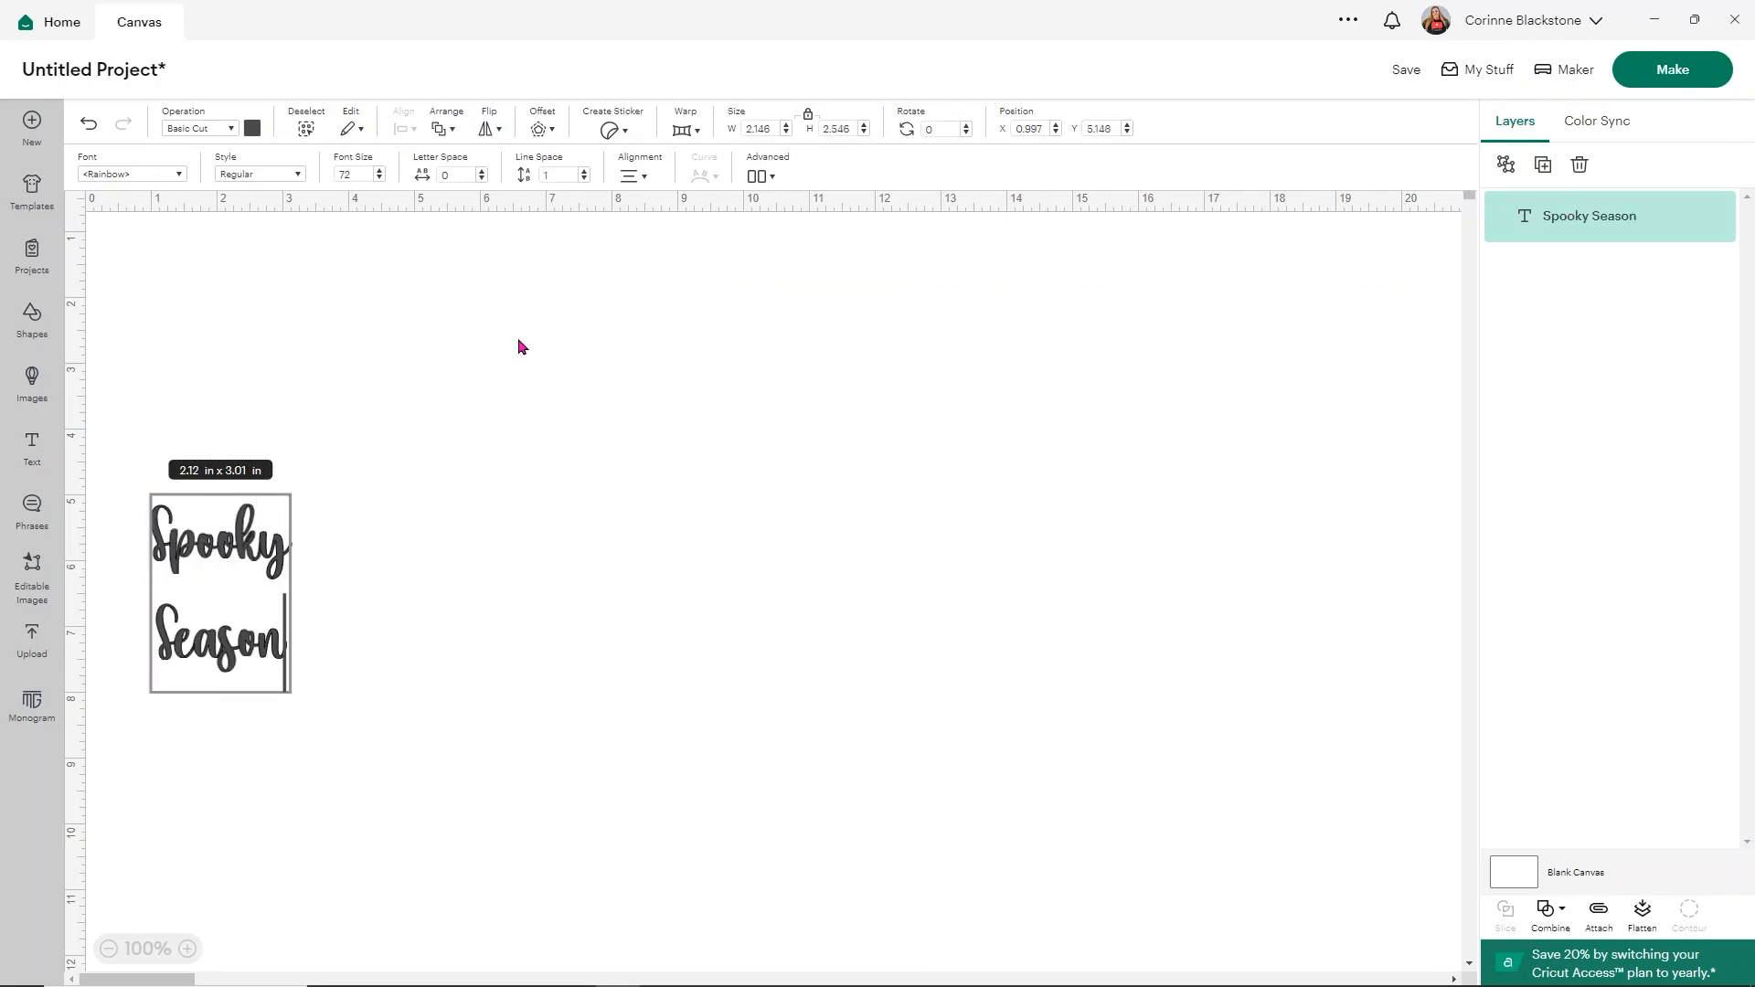
pyautogui.click(518, 340)
pyautogui.moveTo(197, 541); pyautogui.dragTo(917, 489)
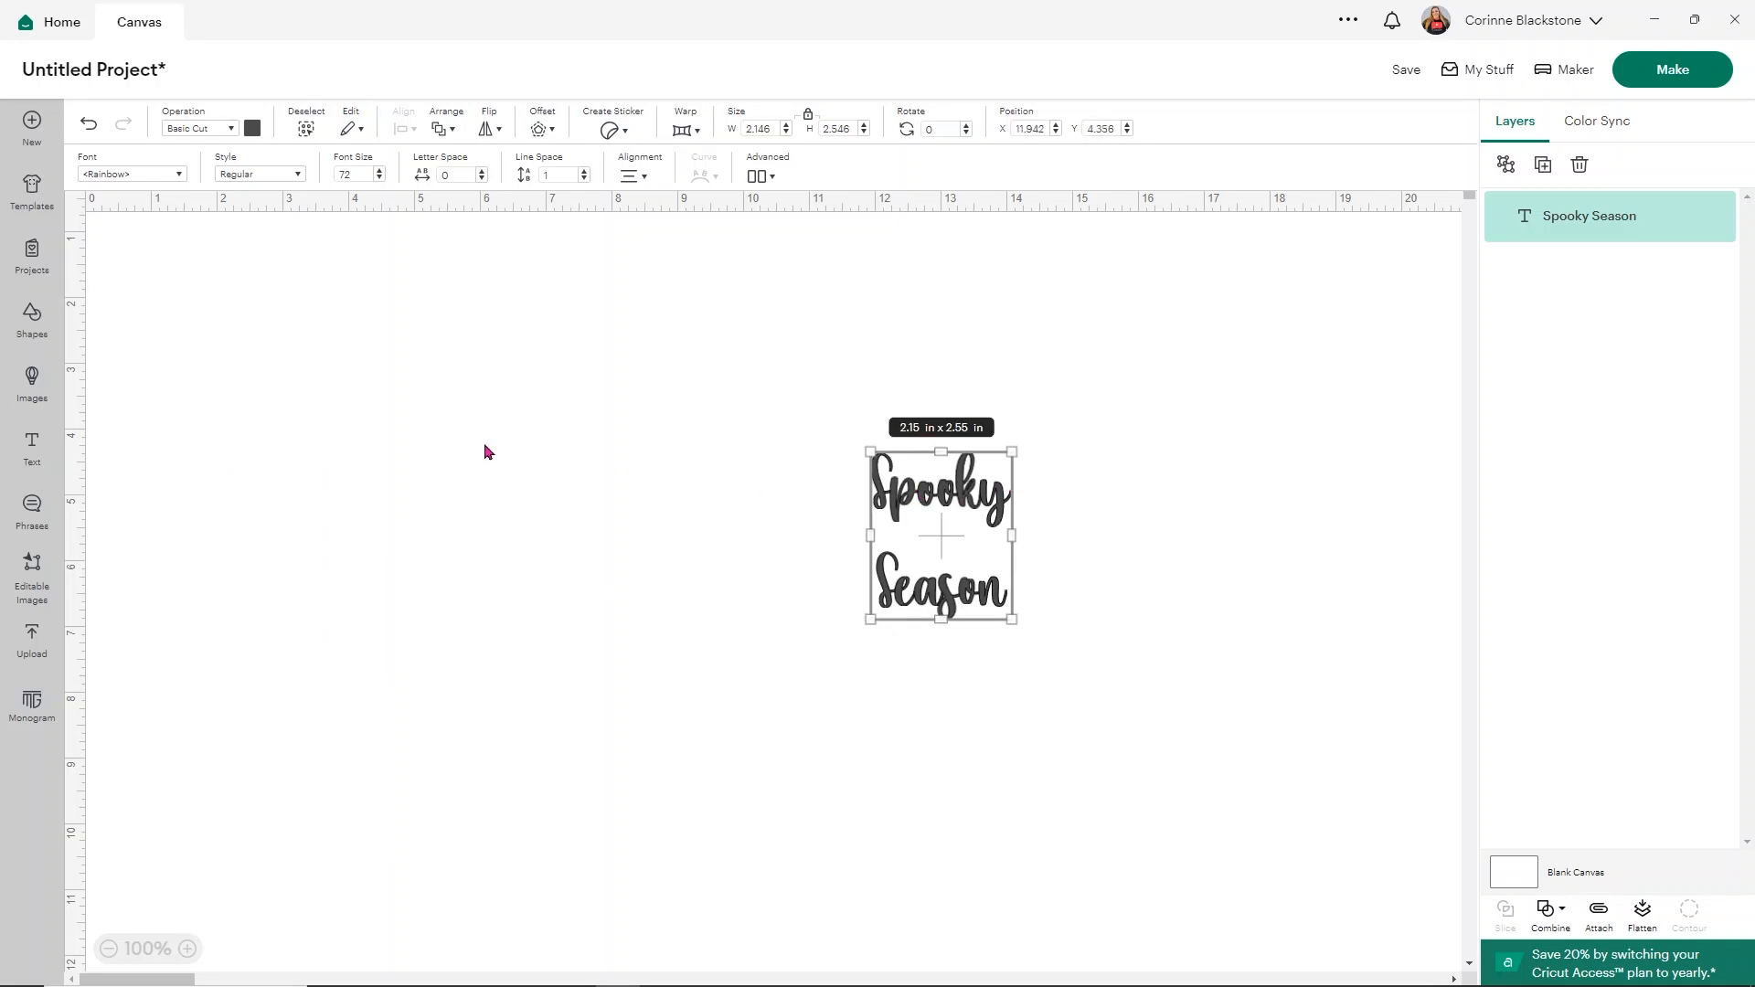
# Set the "Spooky Season" text to the Beach system font and shift the text left to about X 9 in.
pyautogui.click(176, 179)
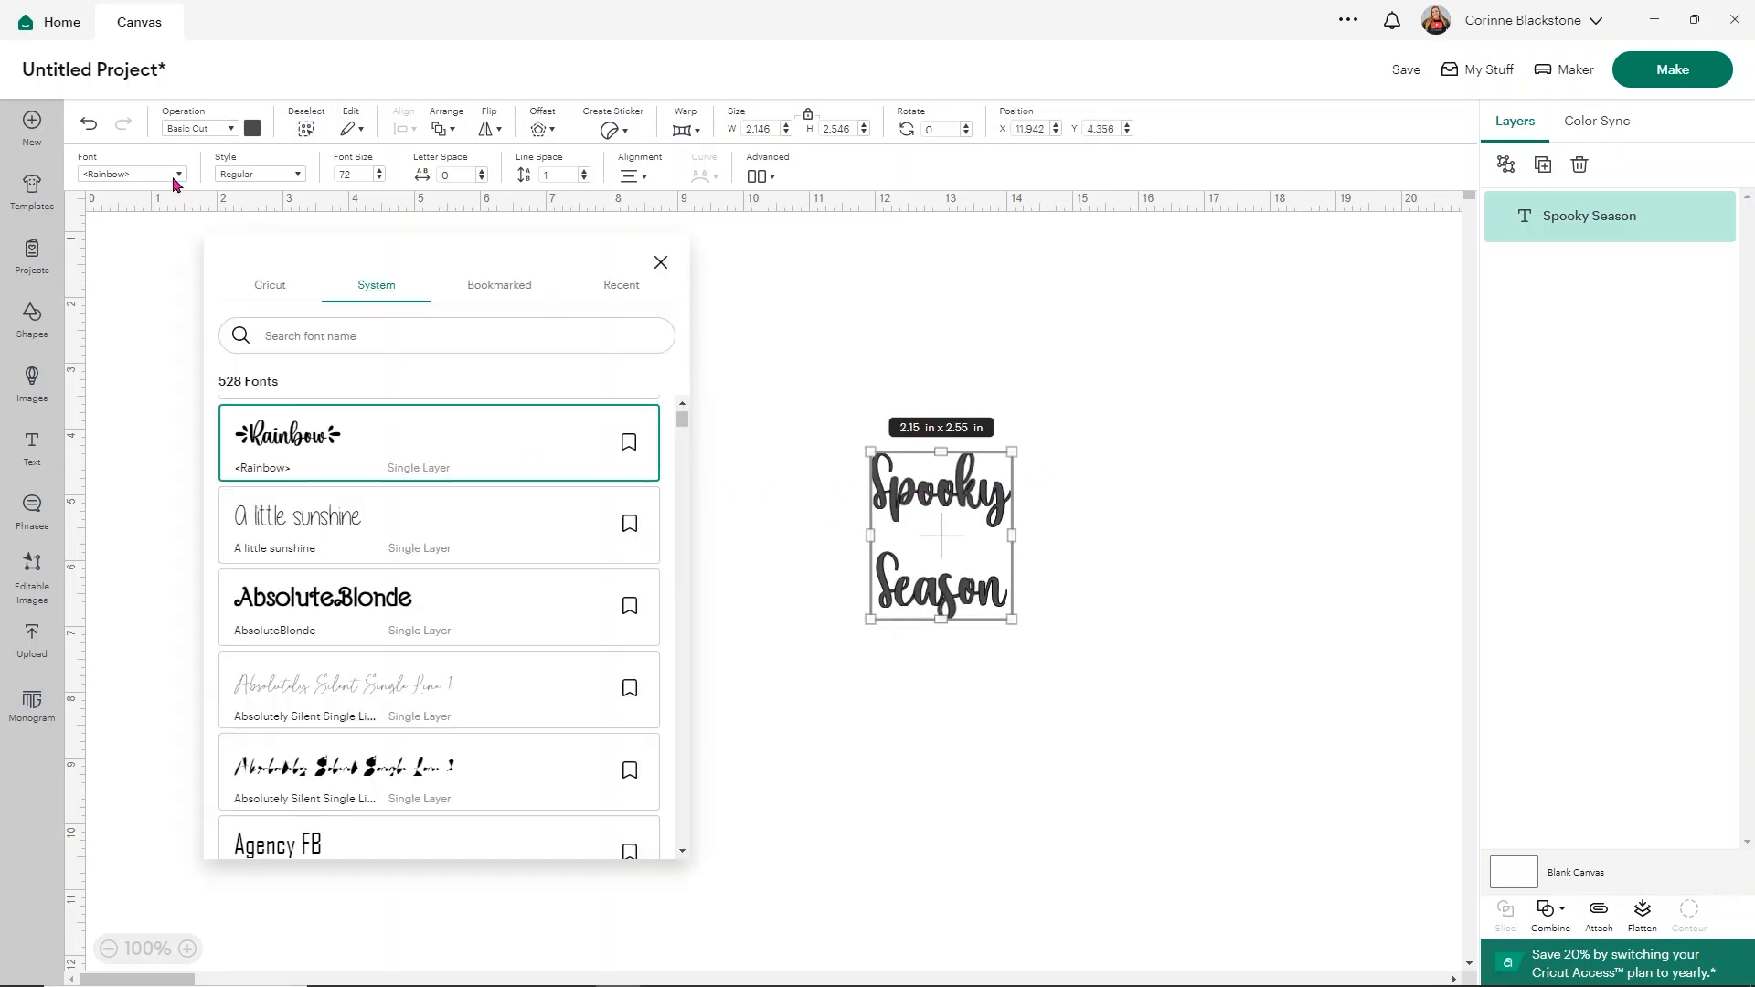
pyautogui.scroll(-5, 437, 540)
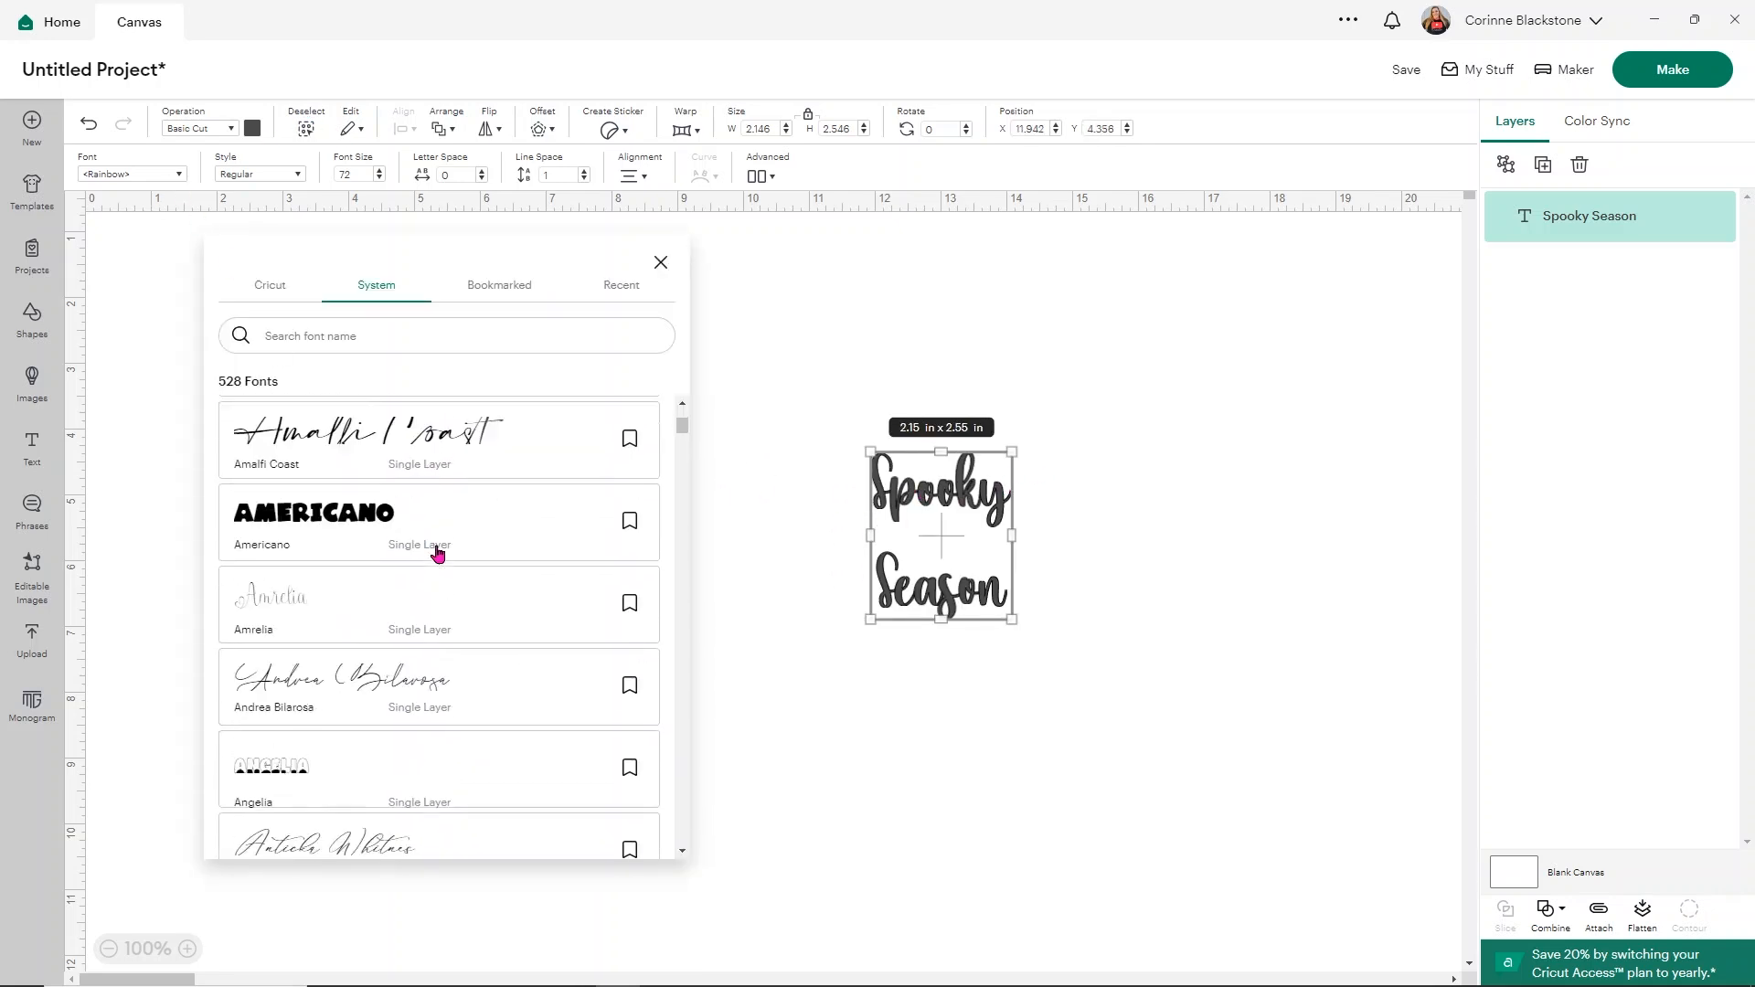
pyautogui.scroll(-10, 437, 553)
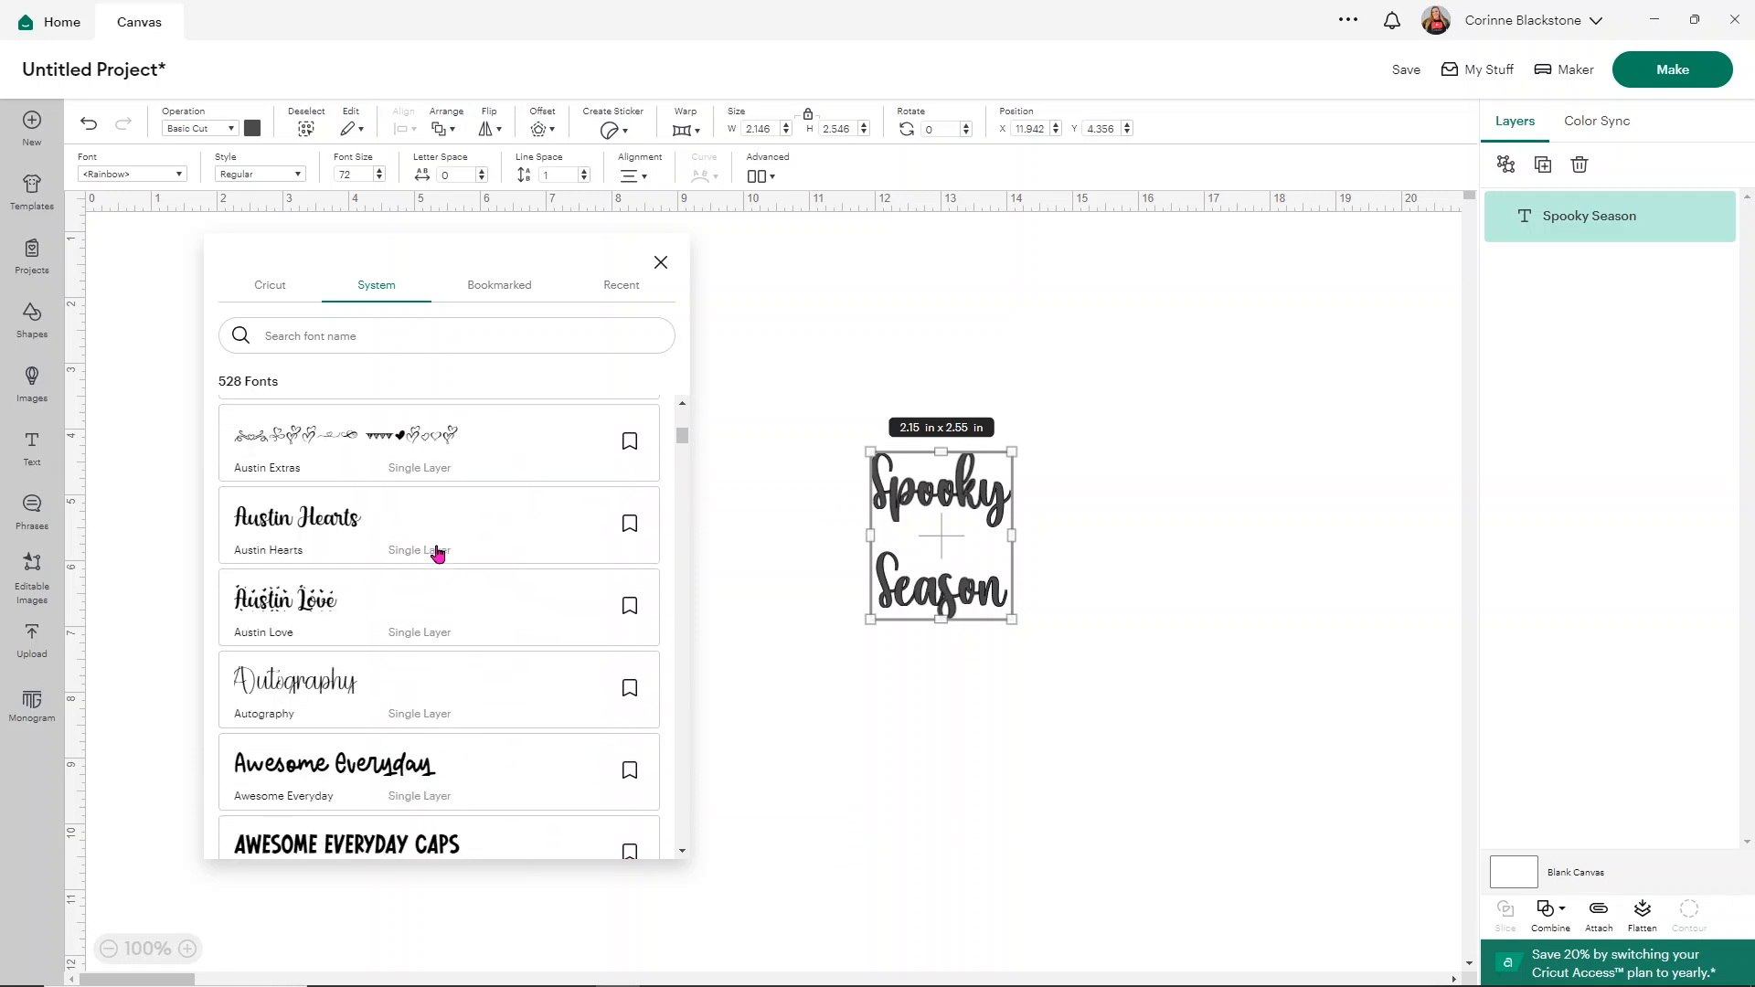
pyautogui.scroll(-5, 437, 553)
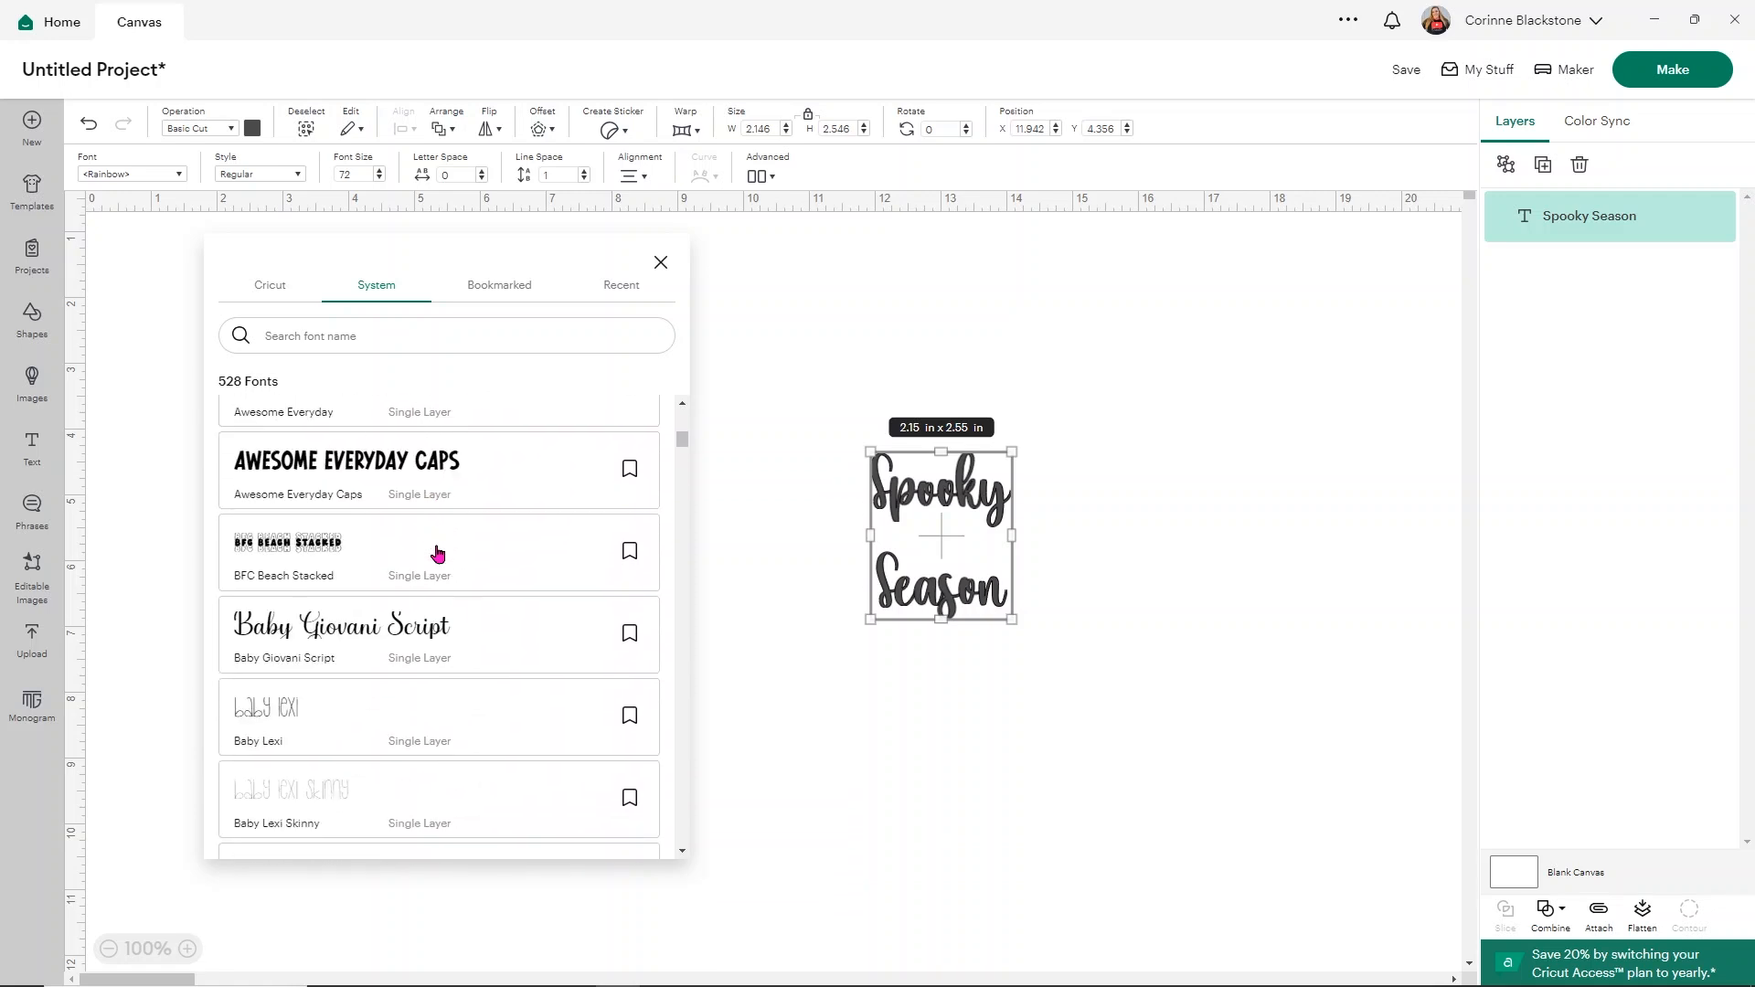
pyautogui.scroll(-6, 437, 553)
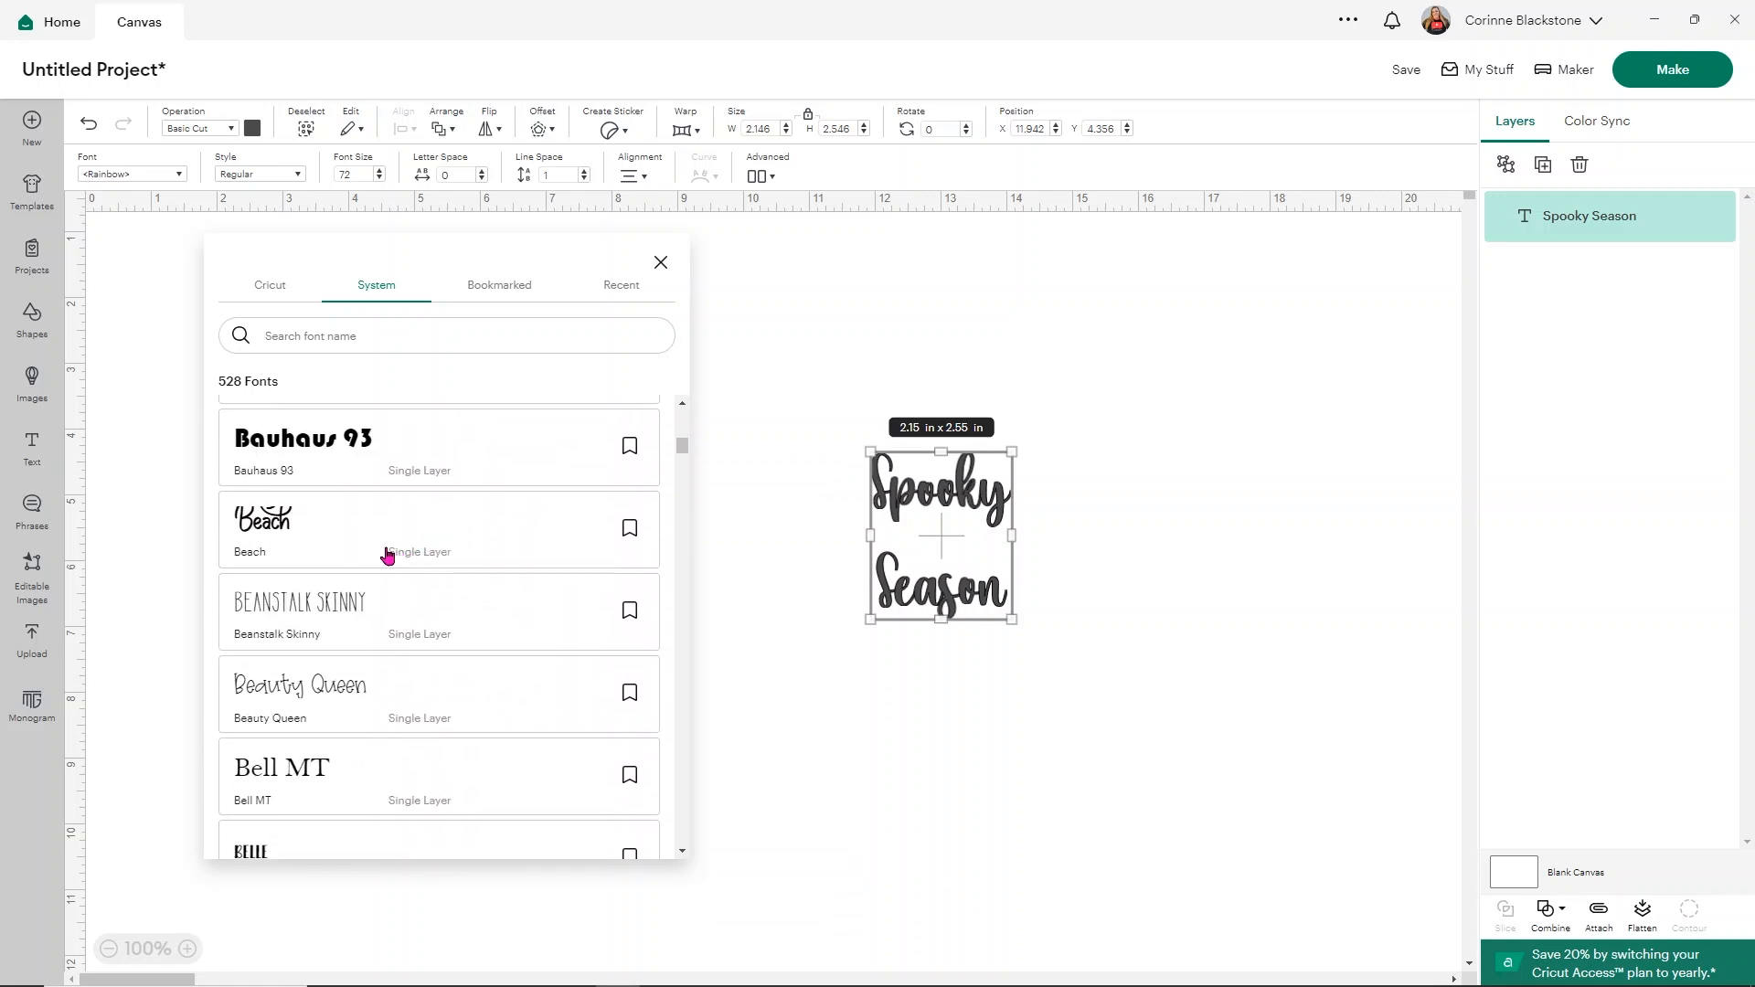
pyautogui.click(279, 550)
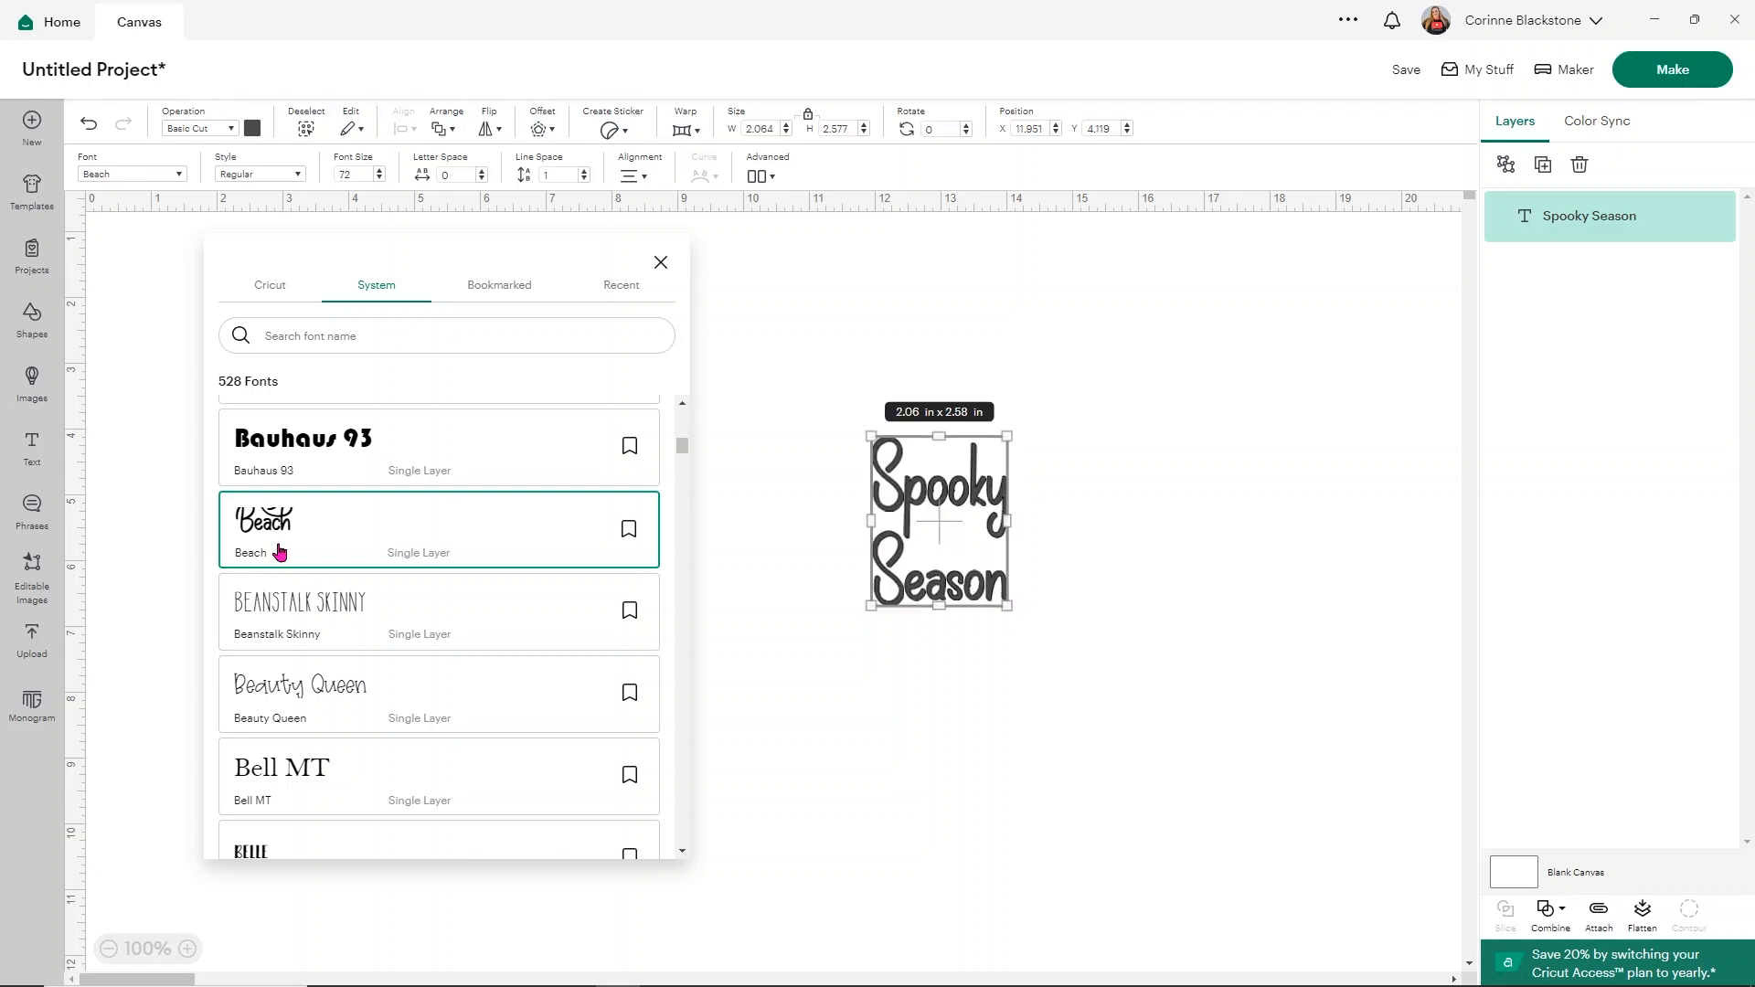
pyautogui.click(896, 666)
pyautogui.moveTo(945, 588); pyautogui.dragTo(749, 586)
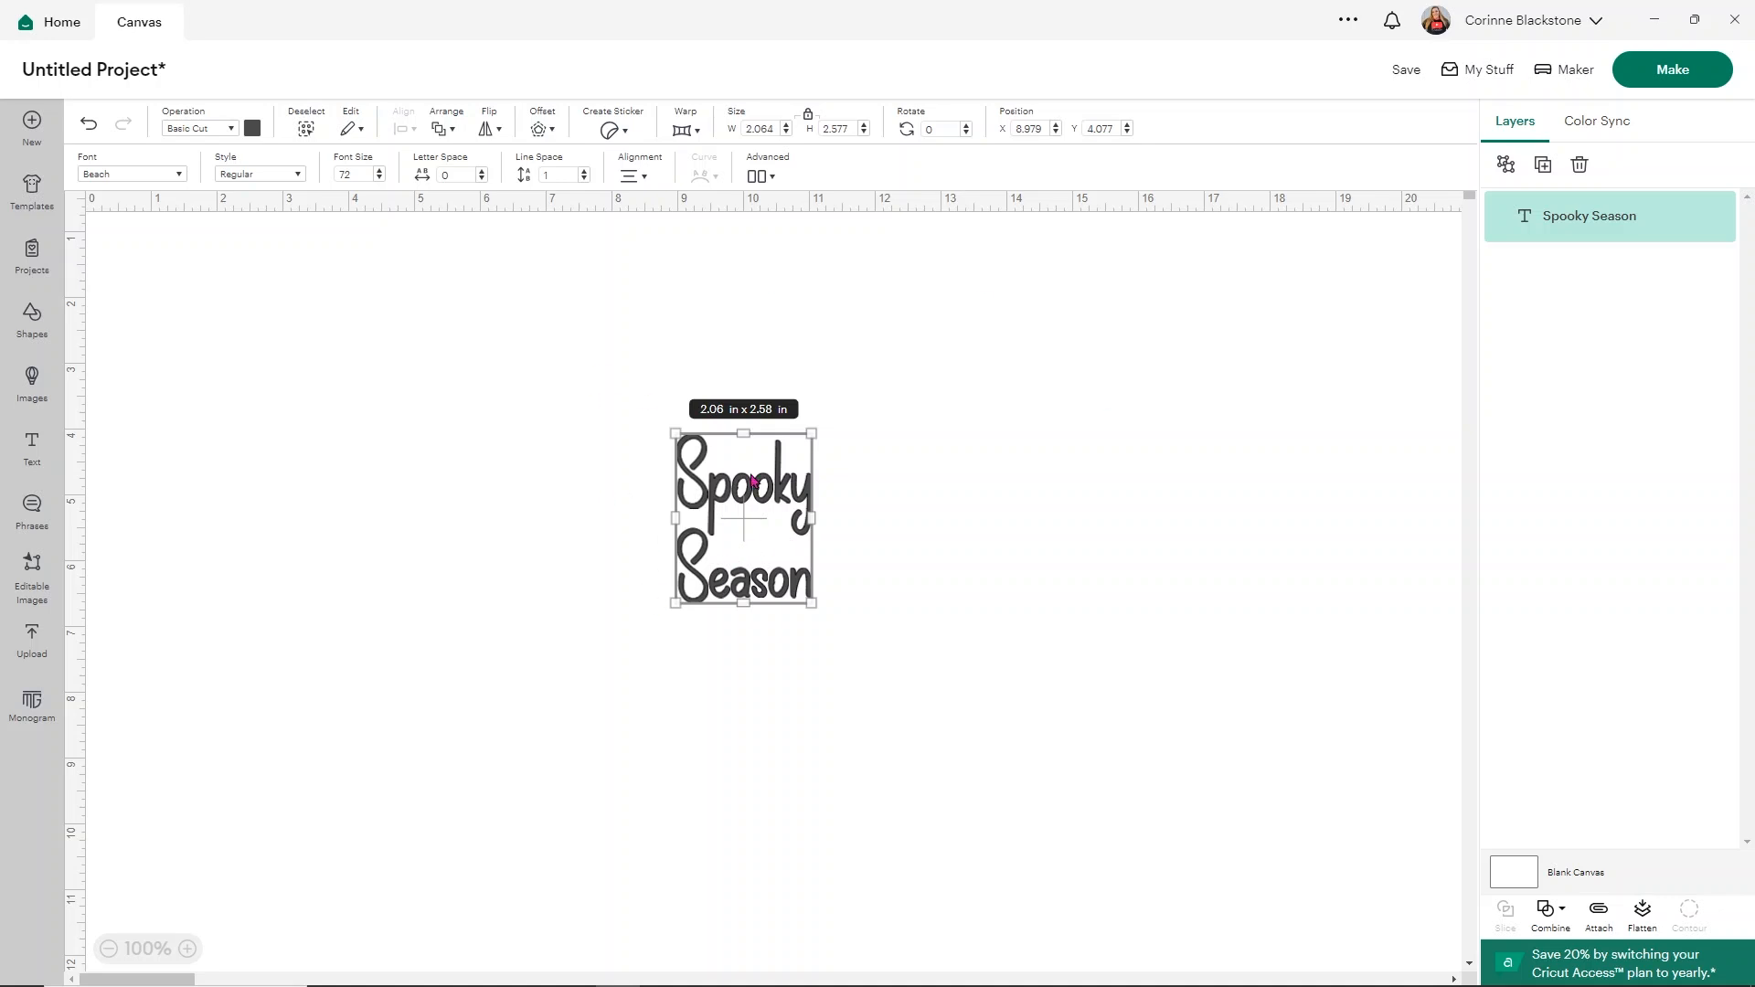
# Ungroup the text to lines and shift "Spooky" to the left so it sits staggered above "Season".
pyautogui.click(773, 175)
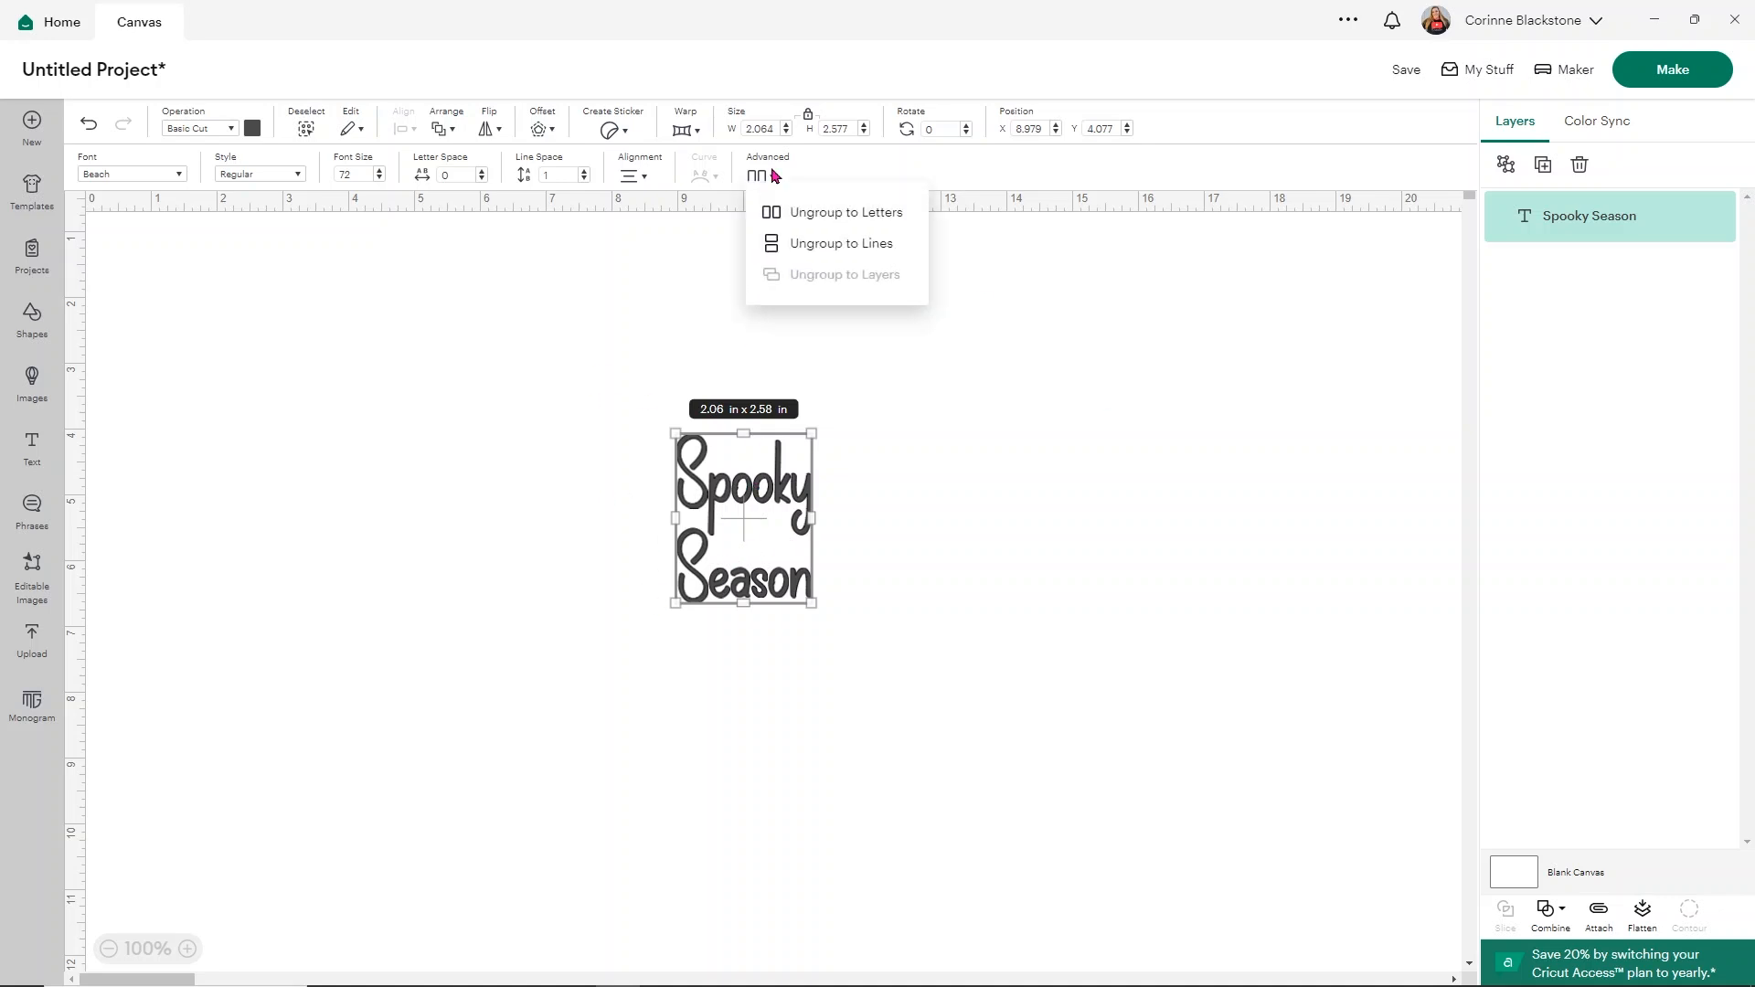
pyautogui.click(811, 245)
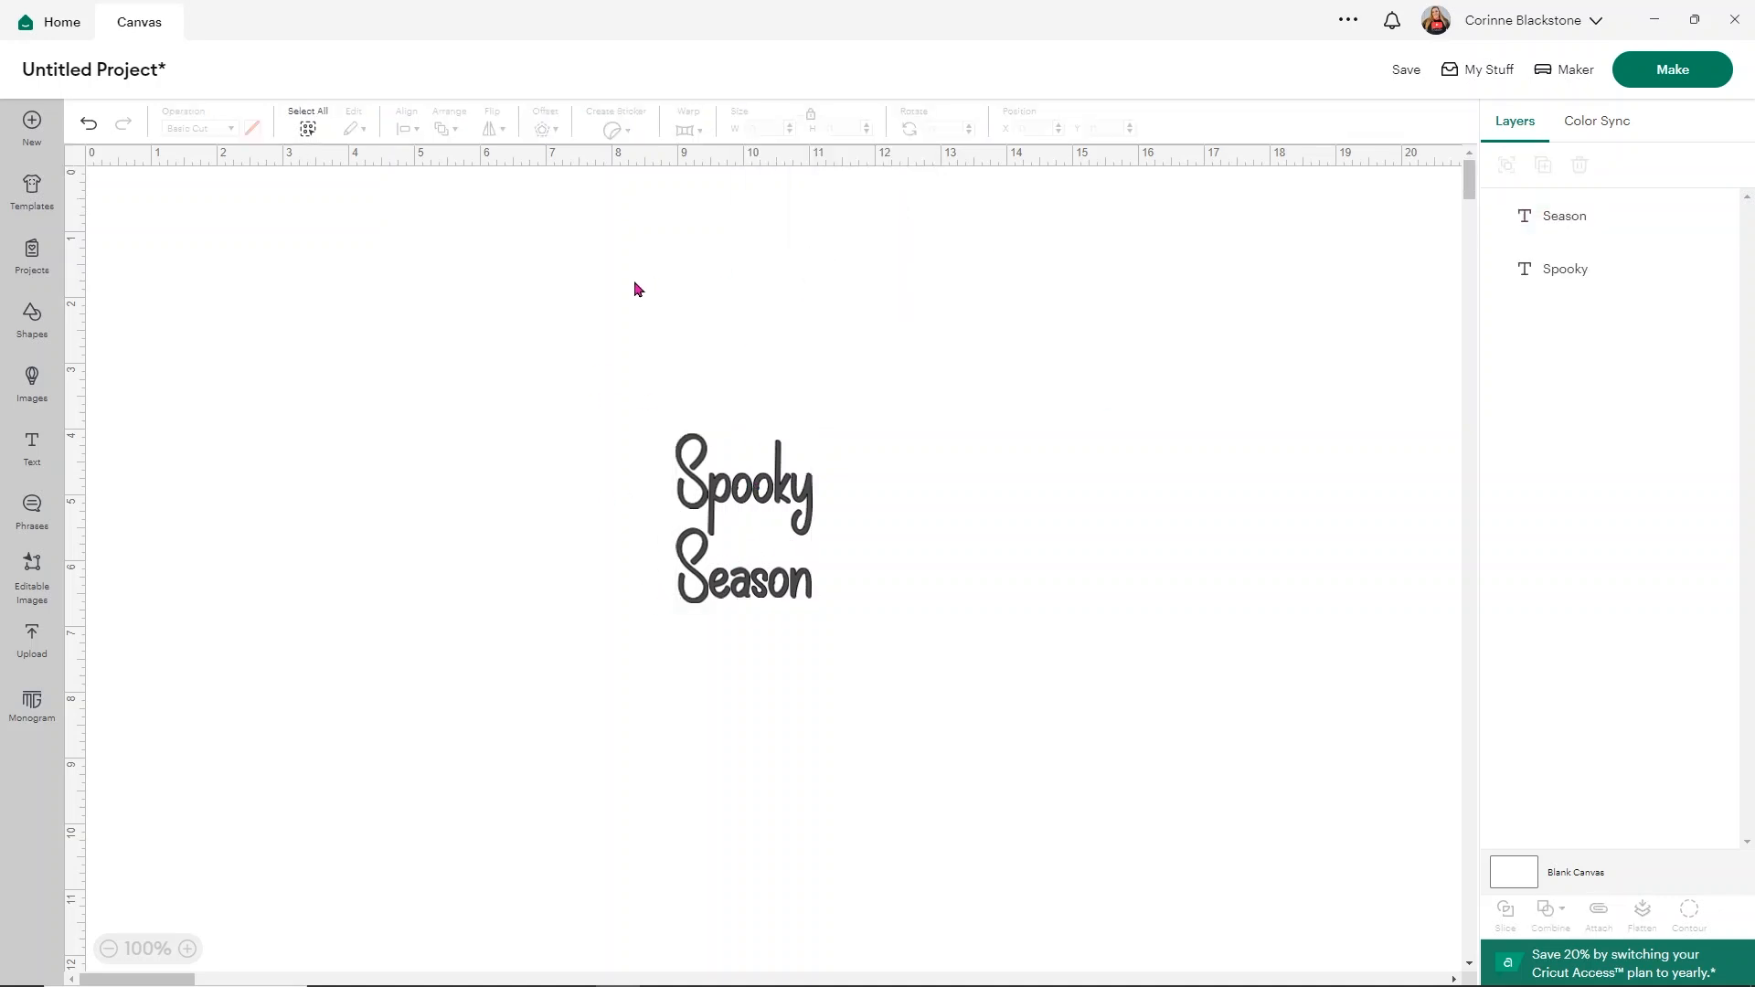
pyautogui.moveTo(758, 525); pyautogui.dragTo(728, 504)
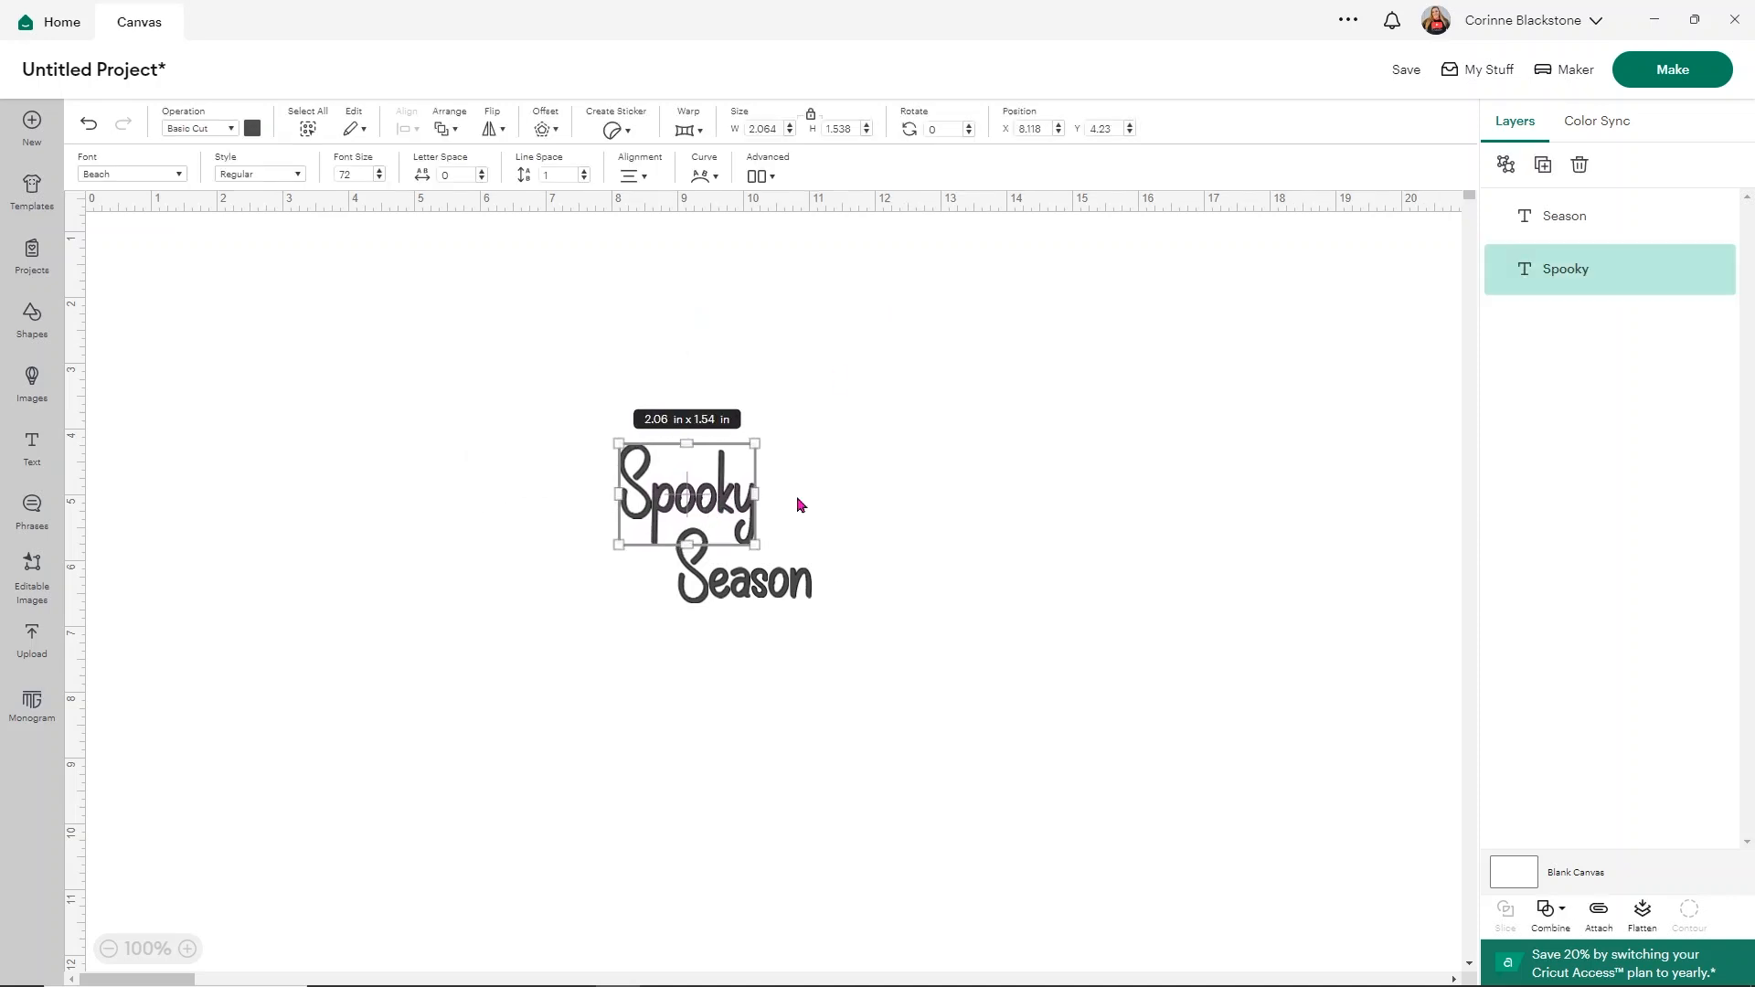
pyautogui.click(921, 501)
# Enlarge both words together to about 9.37 x 7.79 in.
pyautogui.moveTo(522, 345); pyautogui.dragTo(894, 670)
pyautogui.moveTo(811, 602); pyautogui.dragTo(1101, 722)
pyautogui.moveTo(683, 425); pyautogui.dragTo(693, 471)
# Apply a welded, rounded-corner offset of 0.944 in around both words.
pyautogui.click(538, 130)
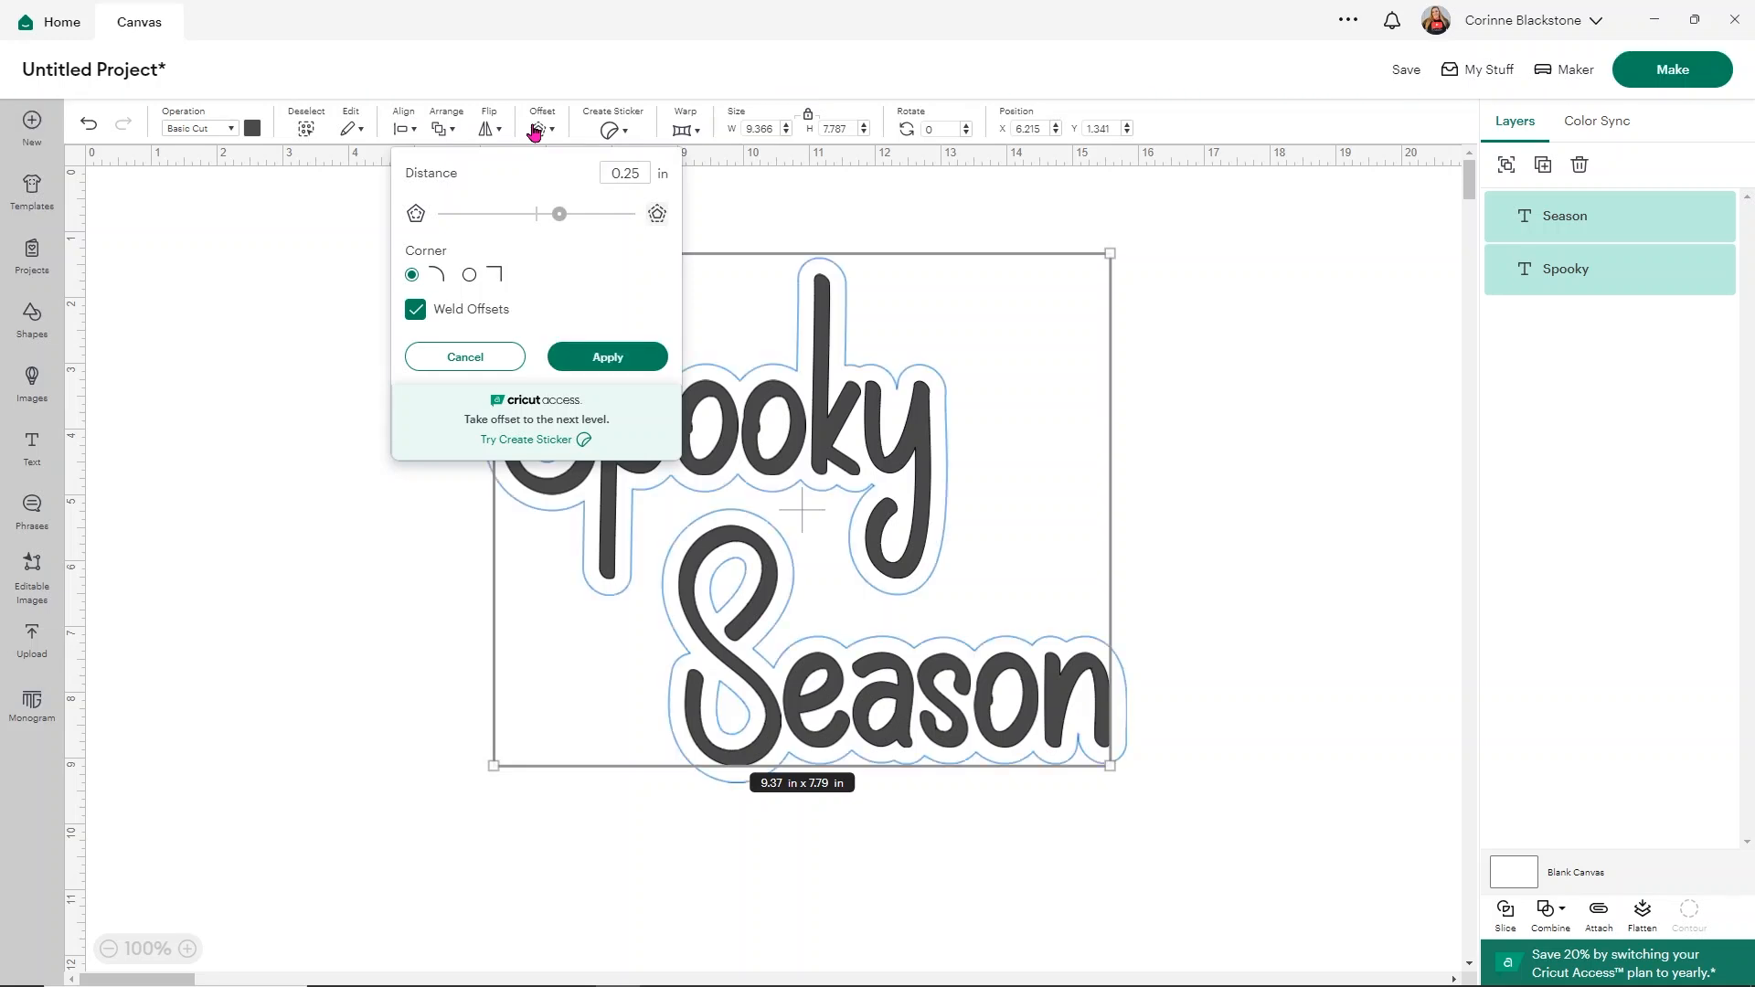
pyautogui.moveTo(560, 217); pyautogui.dragTo(586, 224)
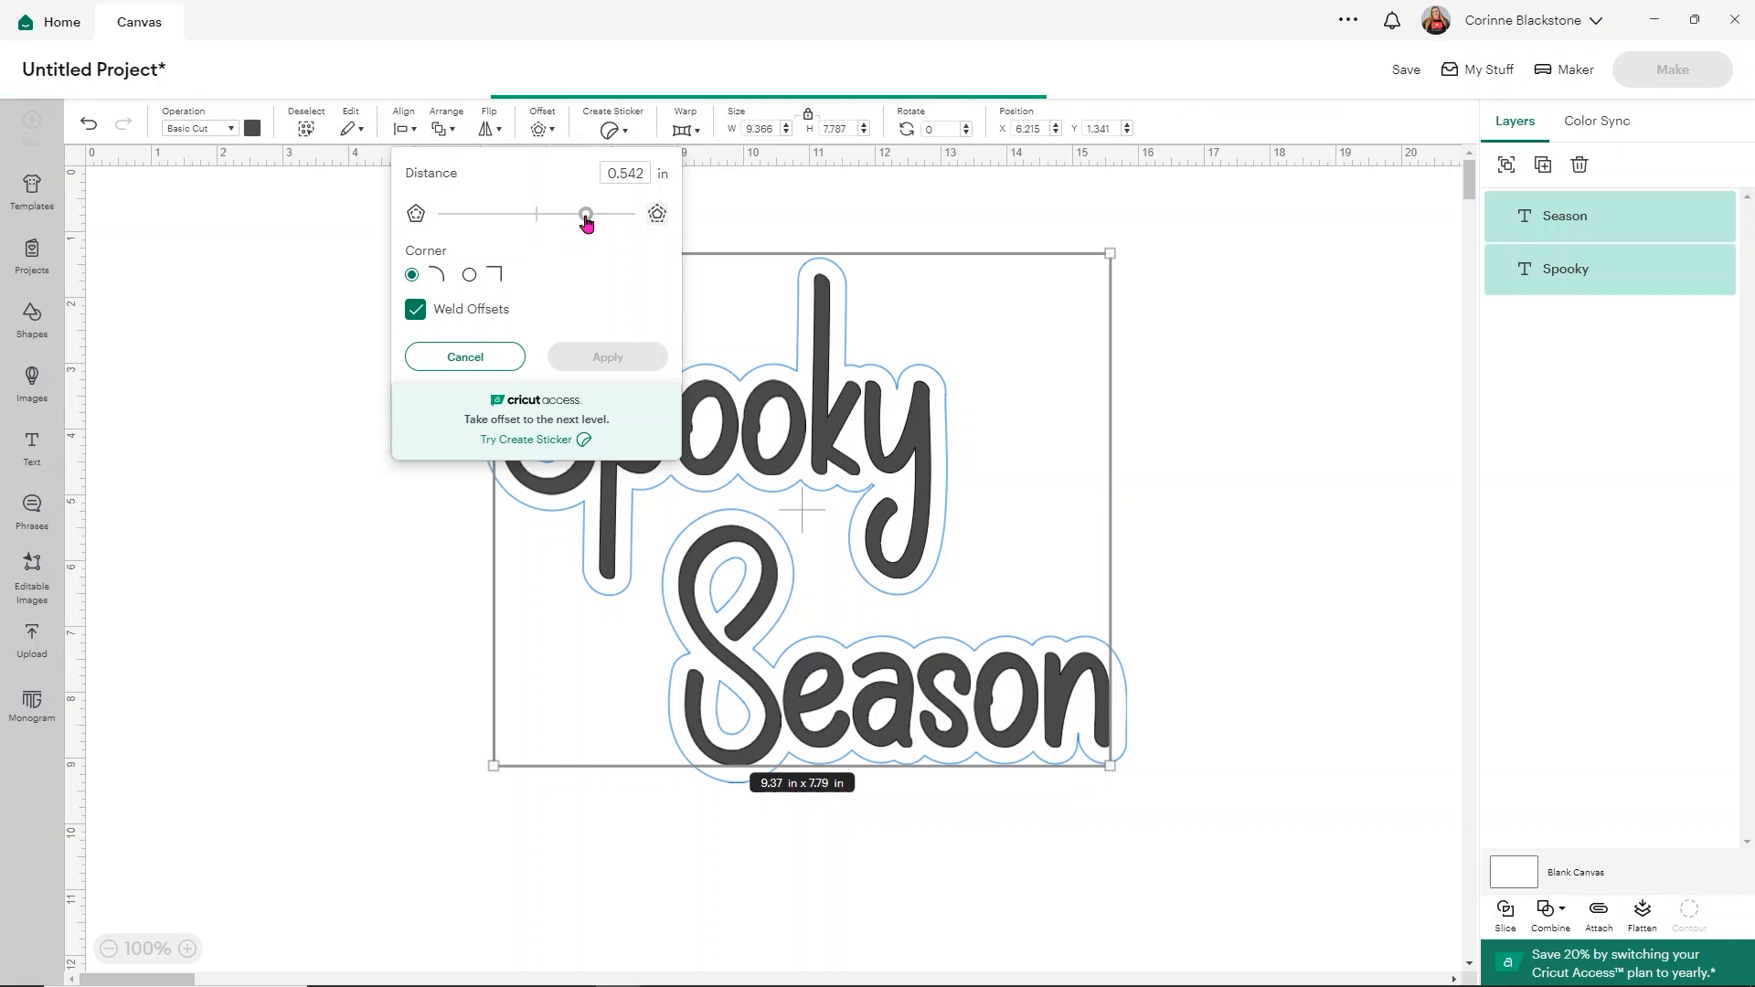
pyautogui.moveTo(586, 215); pyautogui.dragTo(601, 216)
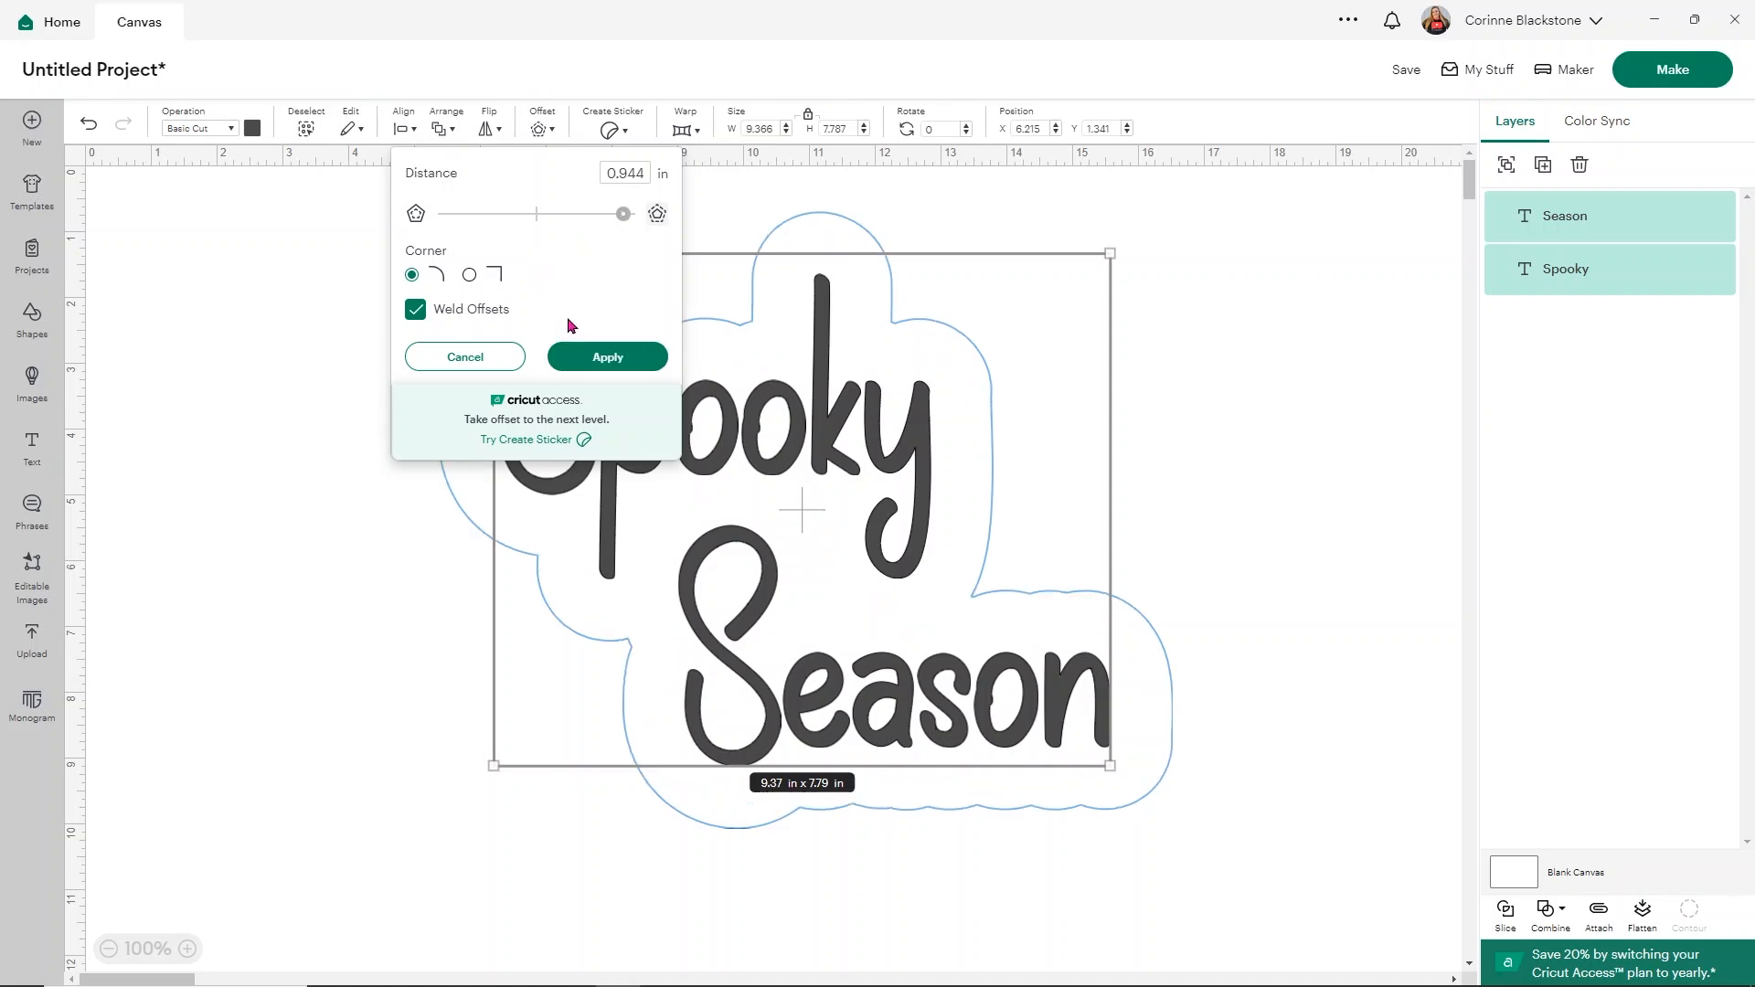
pyautogui.click(595, 359)
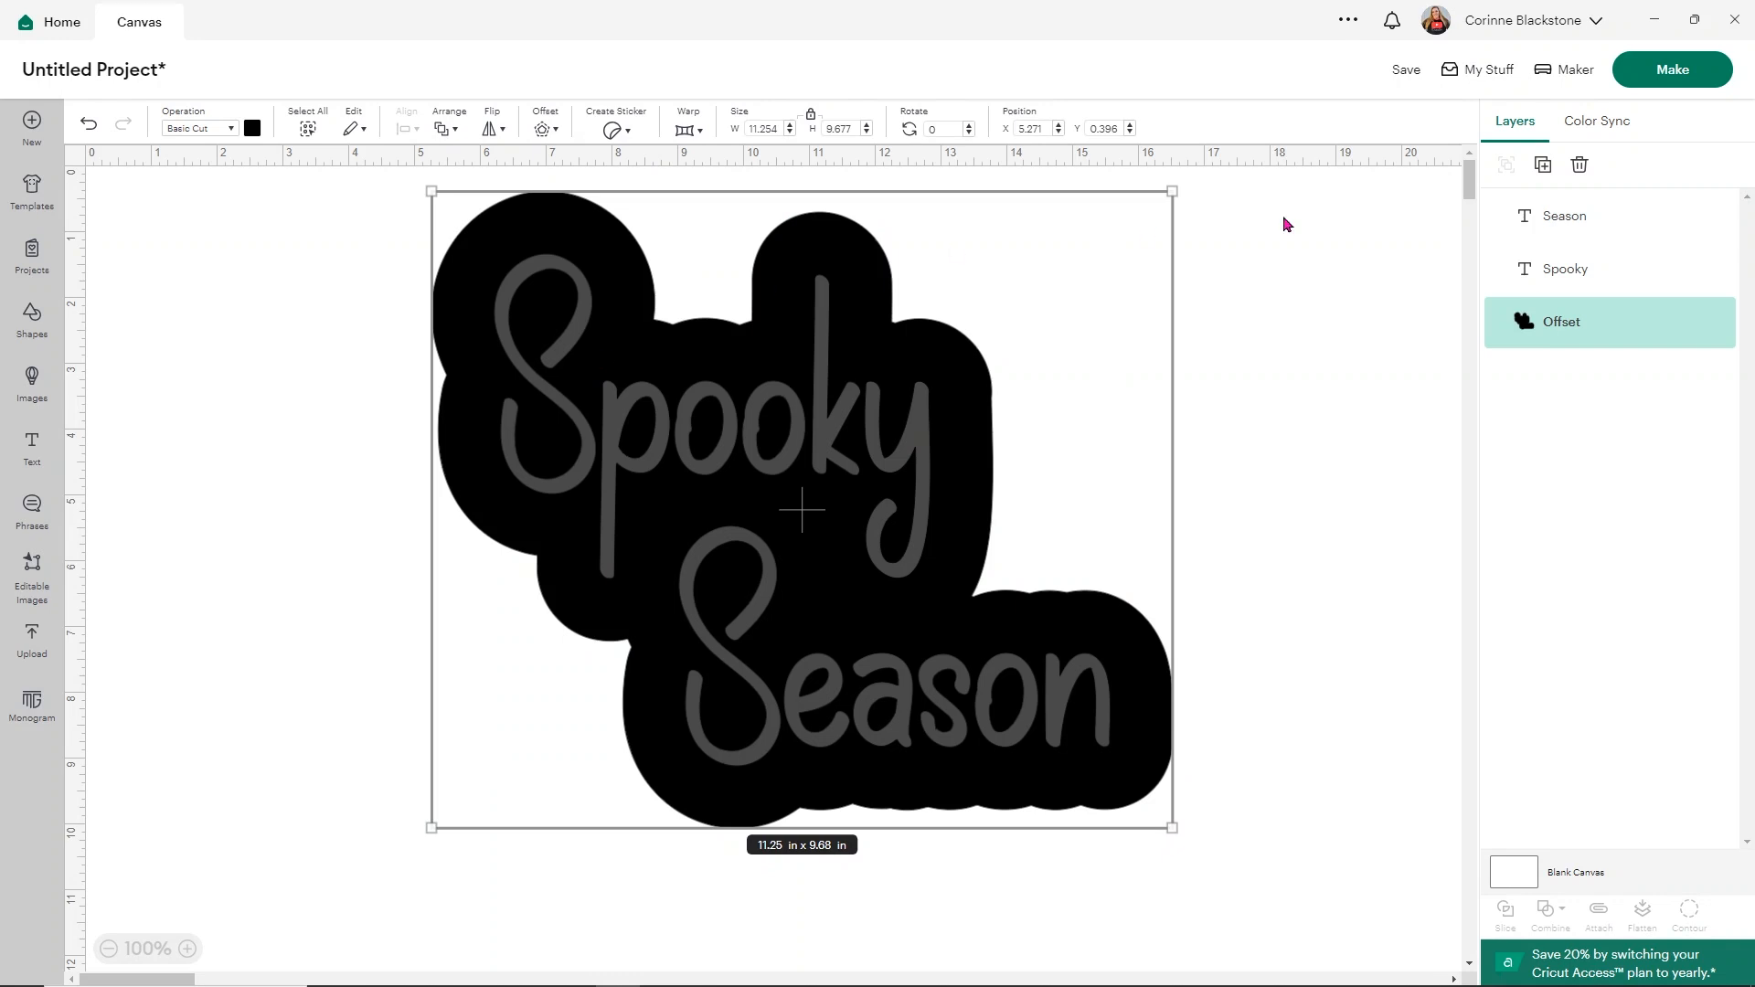
# Recolor "Season" light yellow and "Spooky" light orange.
pyautogui.click(1555, 224)
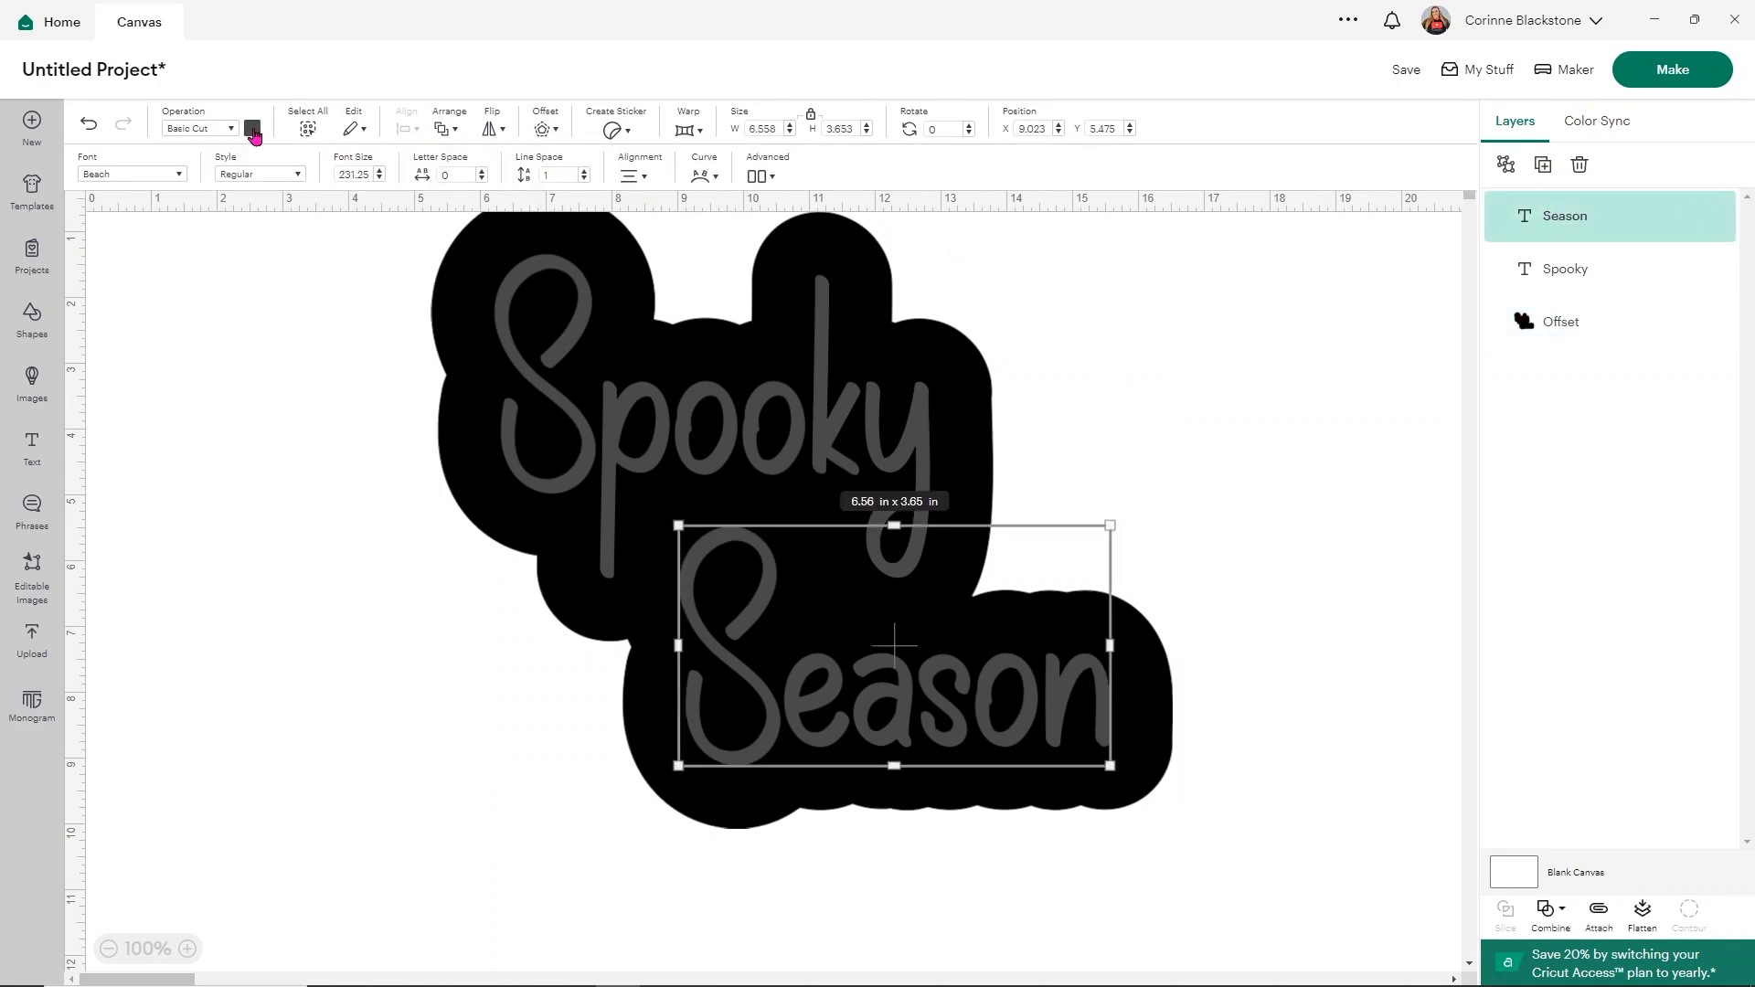
pyautogui.click(253, 132)
pyautogui.click(387, 237)
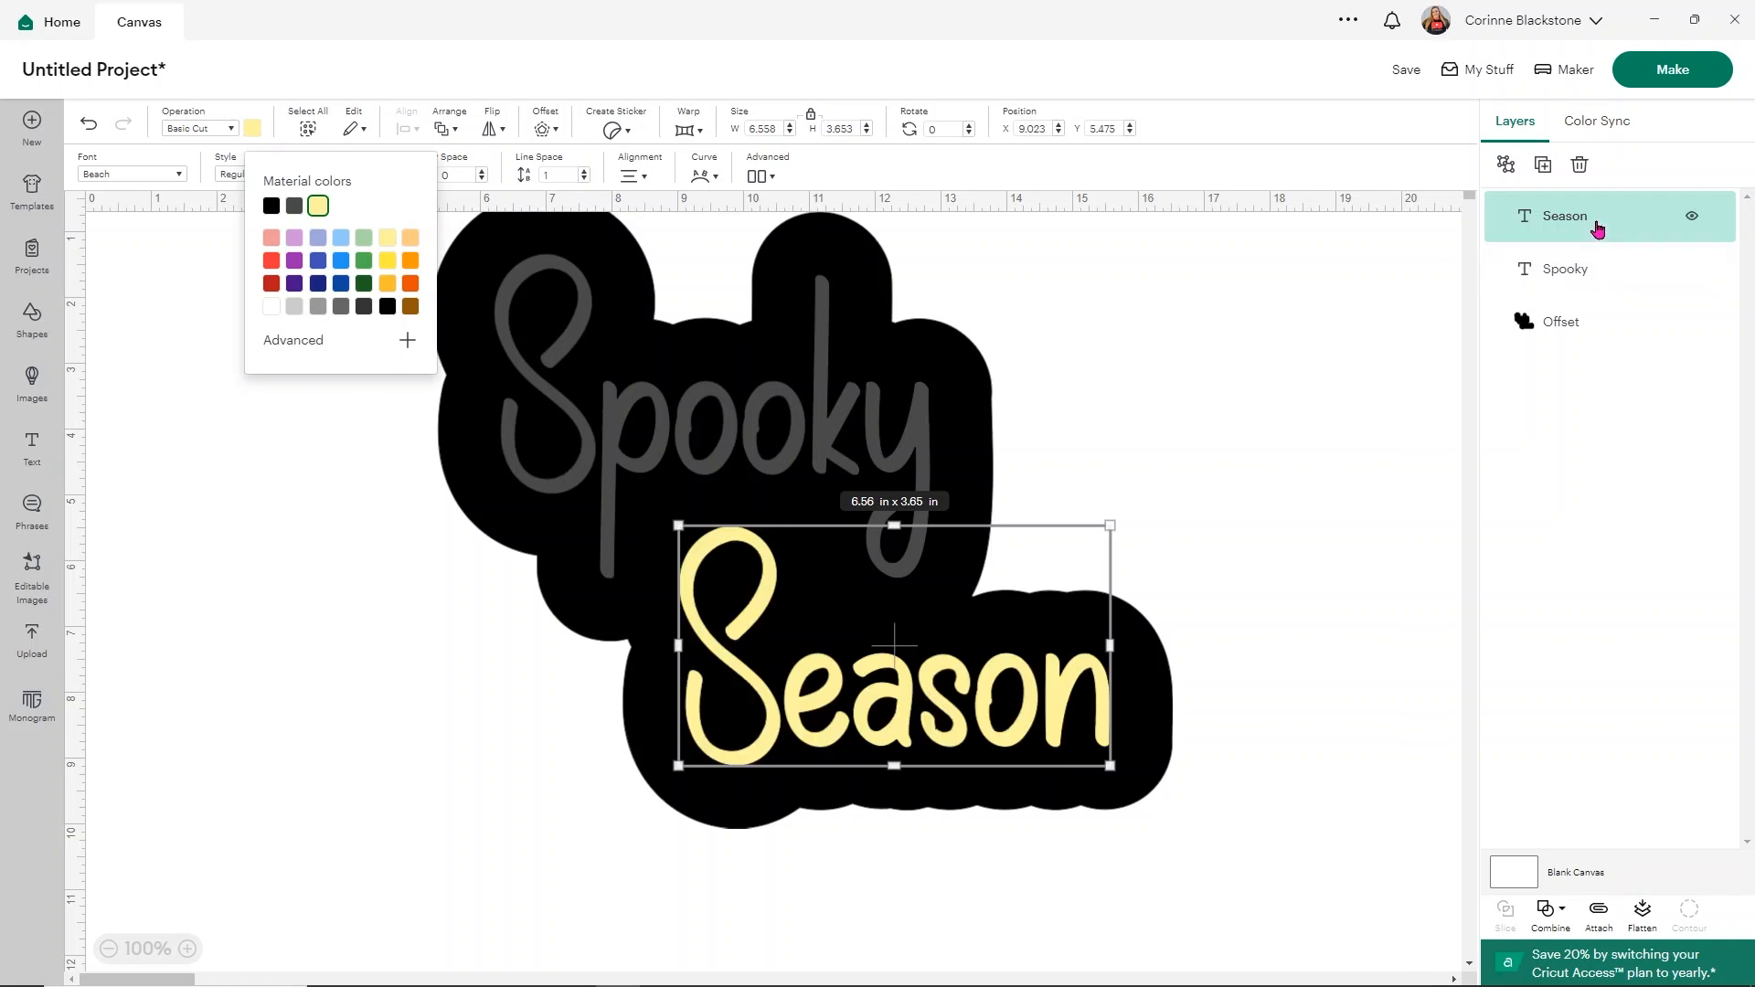
pyautogui.click(1565, 268)
pyautogui.click(253, 130)
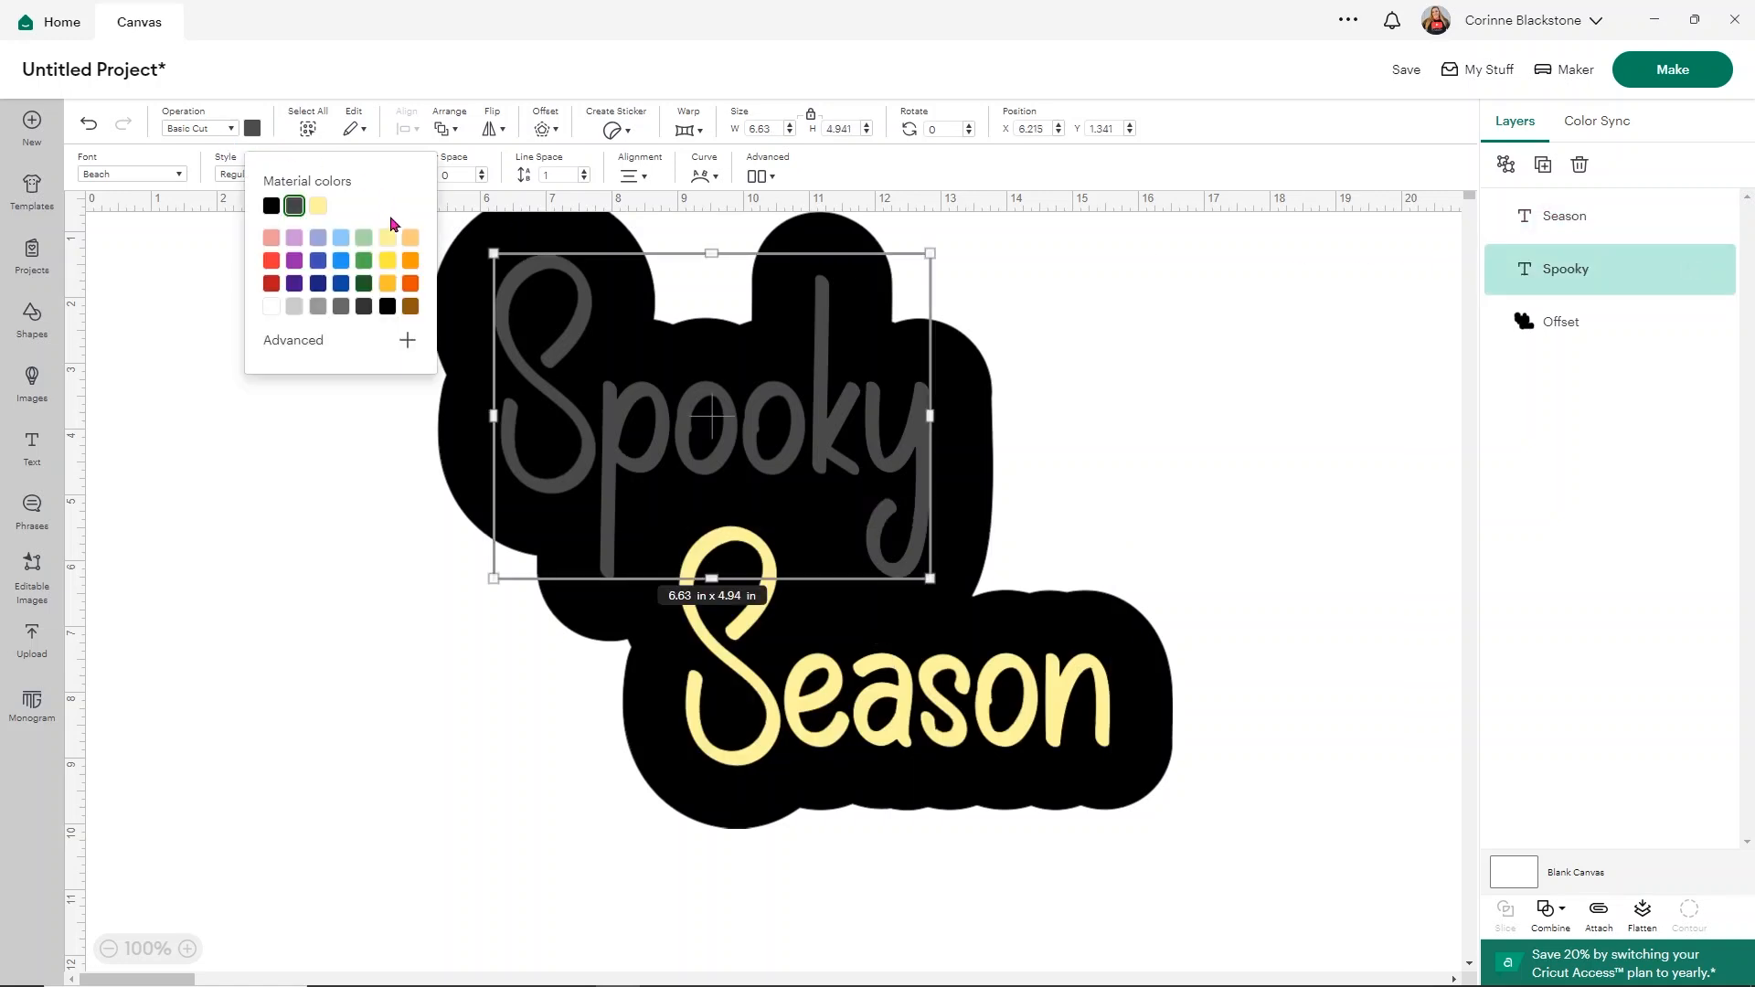
pyautogui.click(411, 237)
pyautogui.click(318, 683)
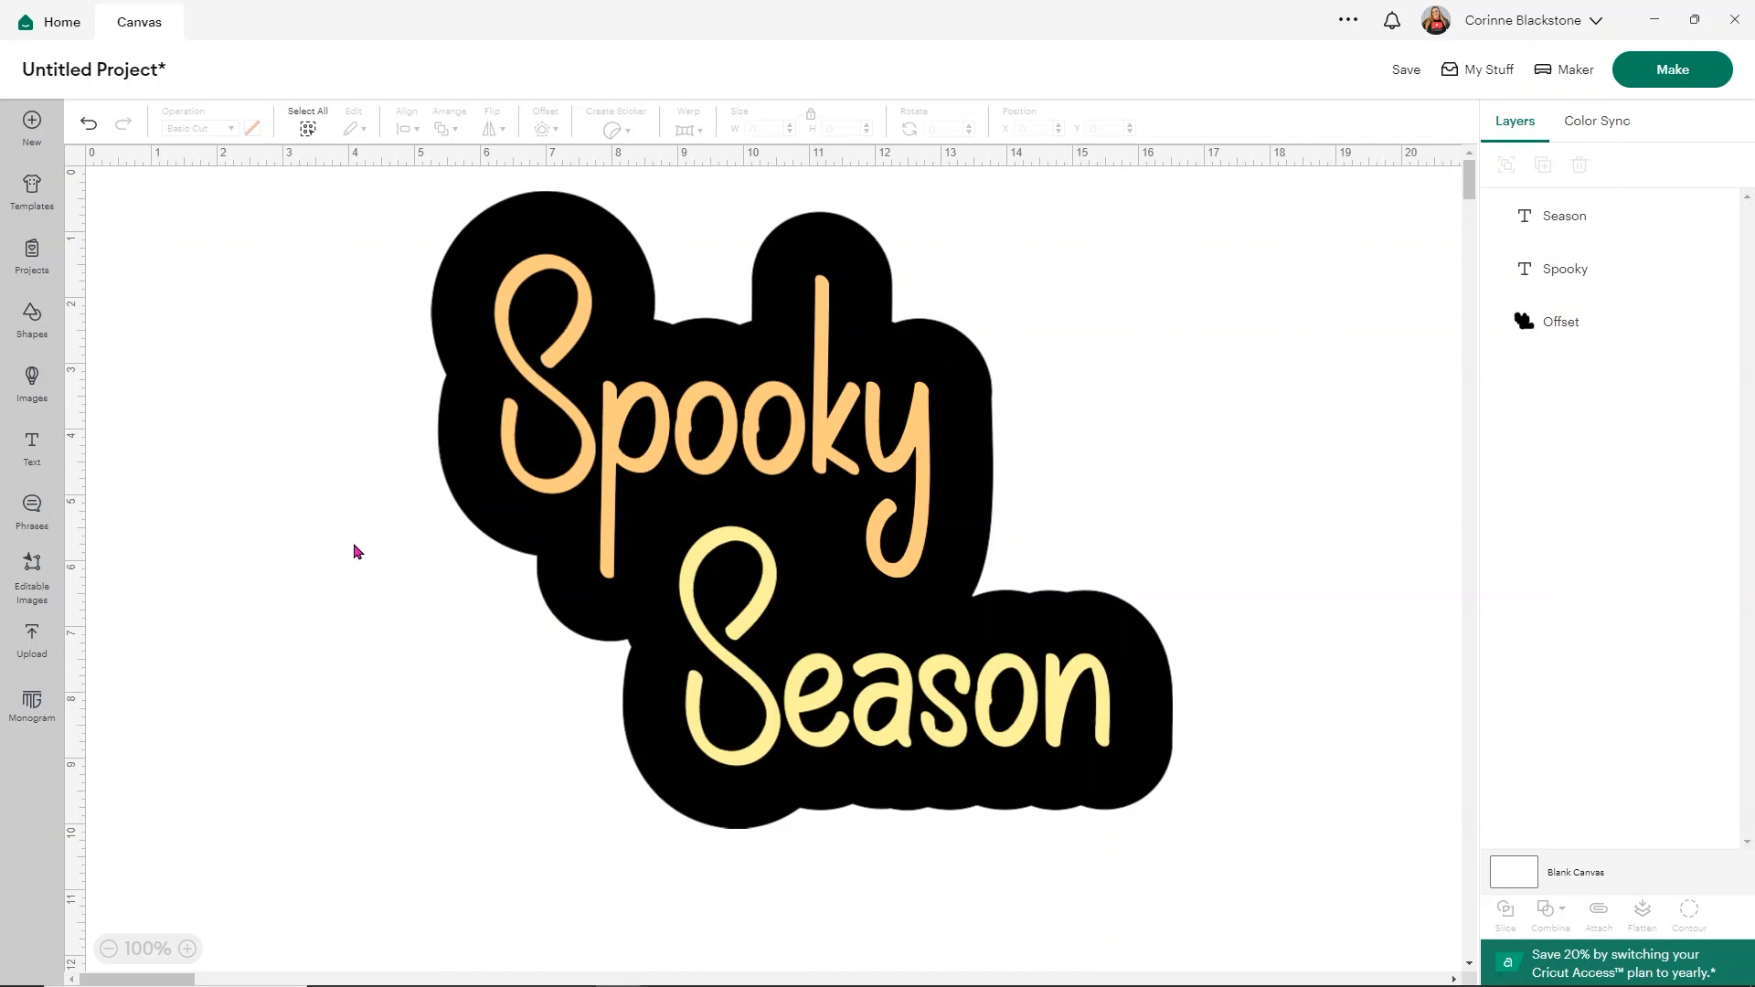
# Add a star shape, shrink it to about 0.72 x 0.69 in, and color it light pink.
pyautogui.click(32, 321)
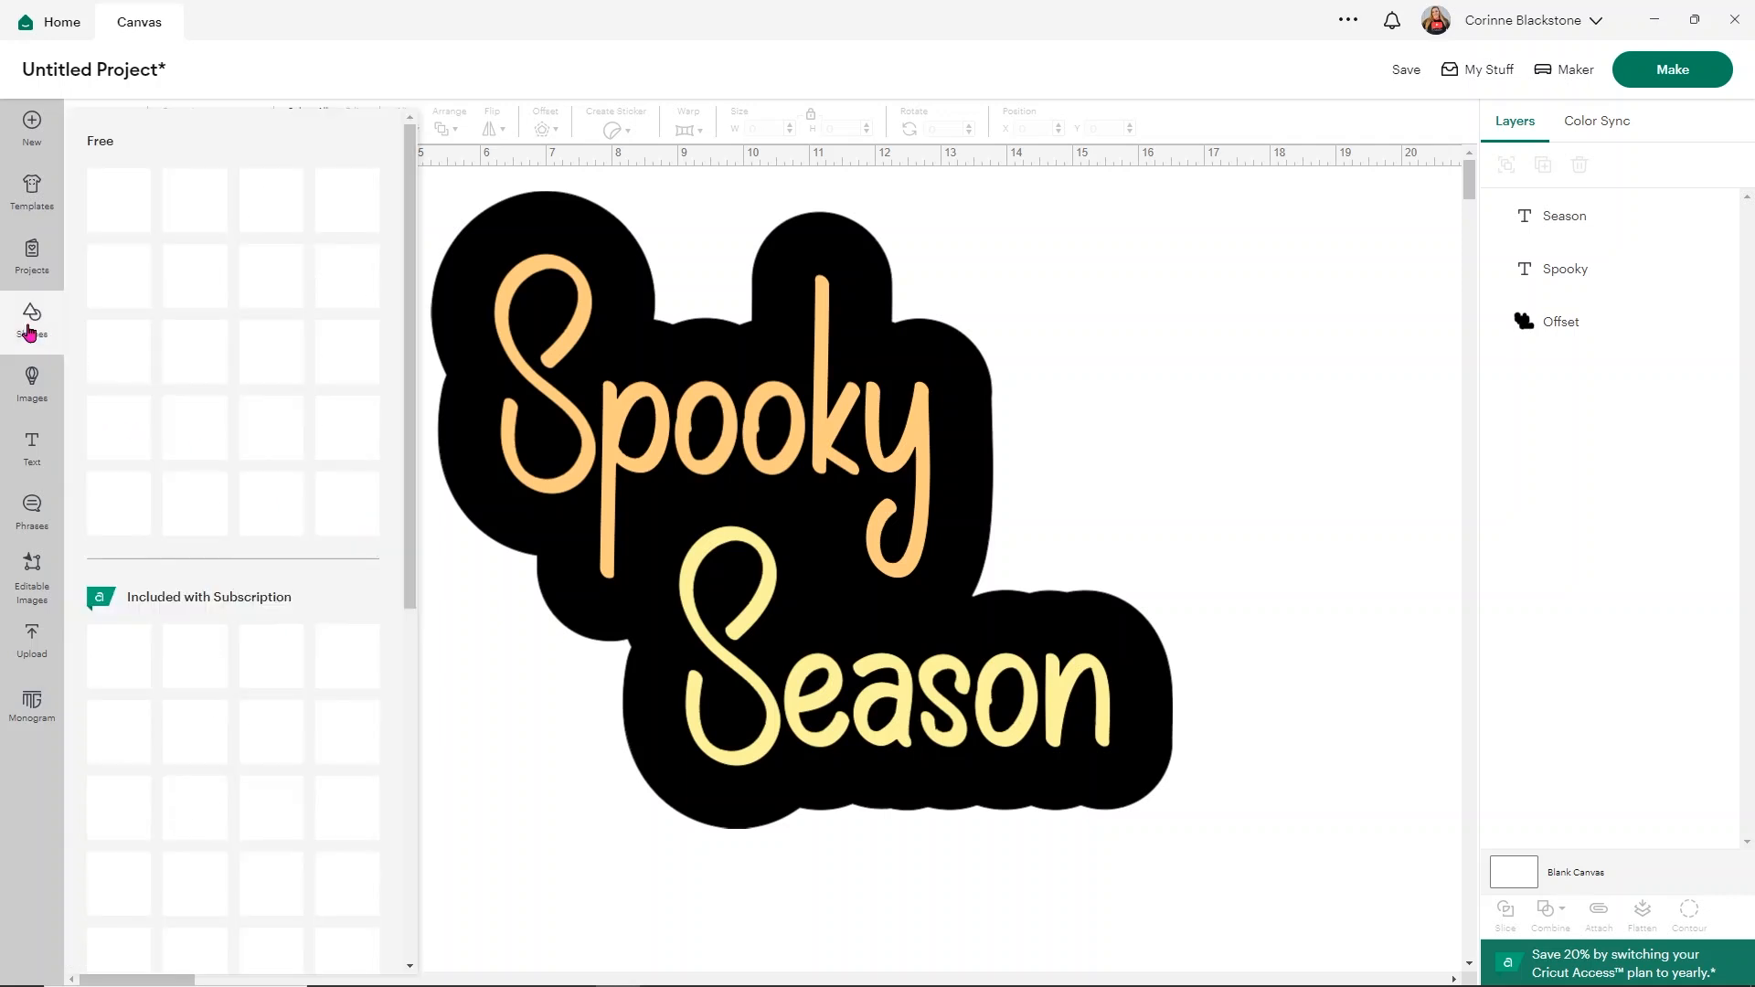
pyautogui.click(118, 276)
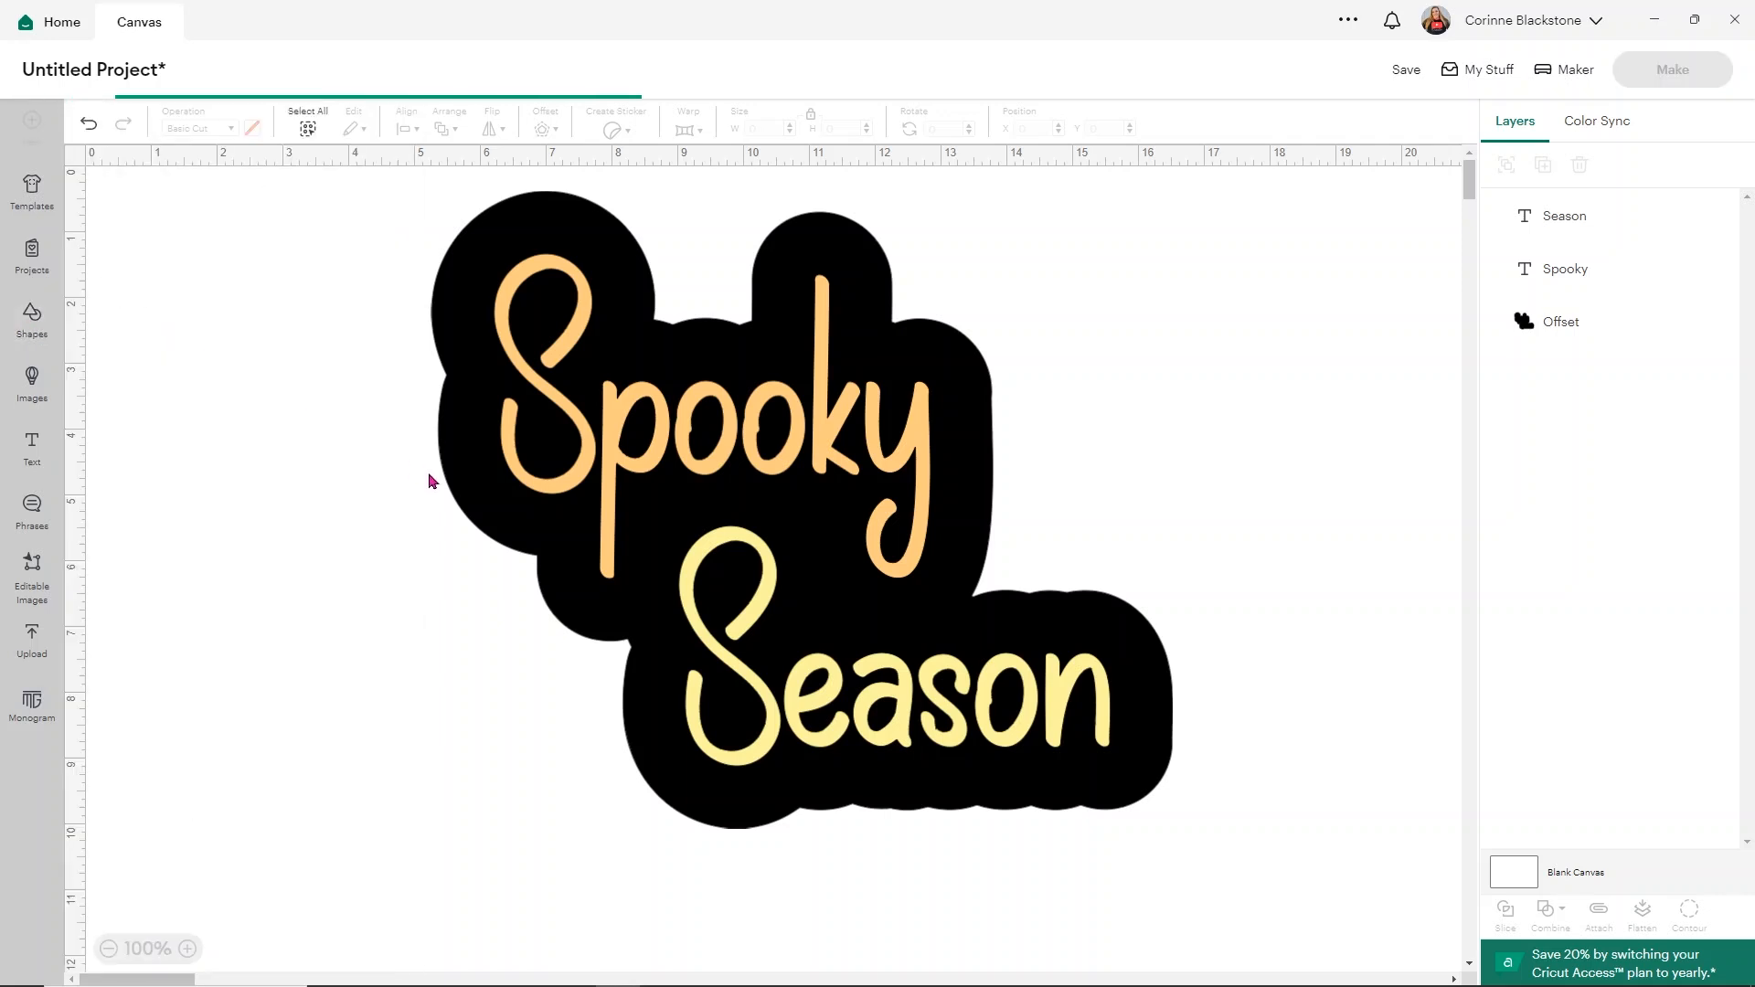
pyautogui.moveTo(257, 326); pyautogui.dragTo(169, 248)
pyautogui.click(253, 128)
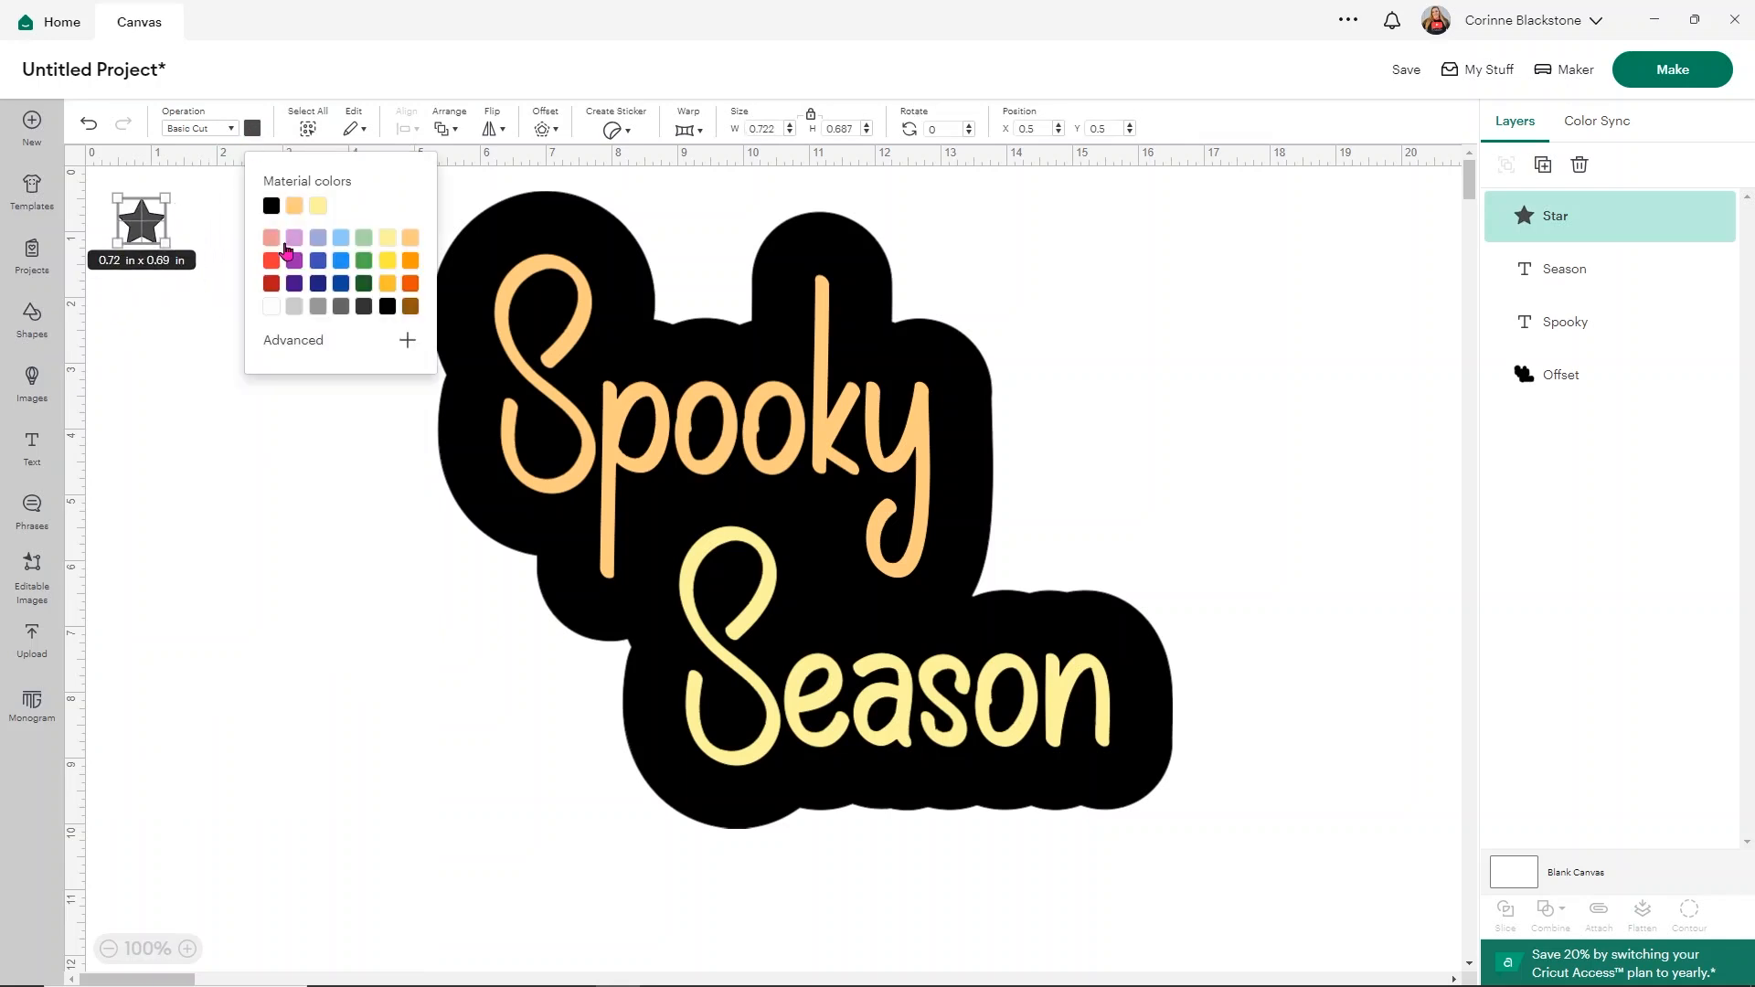
pyautogui.click(272, 238)
pyautogui.click(216, 347)
# Place the star between the two words, just above the "e" of "Season".
pyautogui.moveTo(142, 233); pyautogui.dragTo(834, 597)
pyautogui.click(919, 530)
pyautogui.click(828, 603)
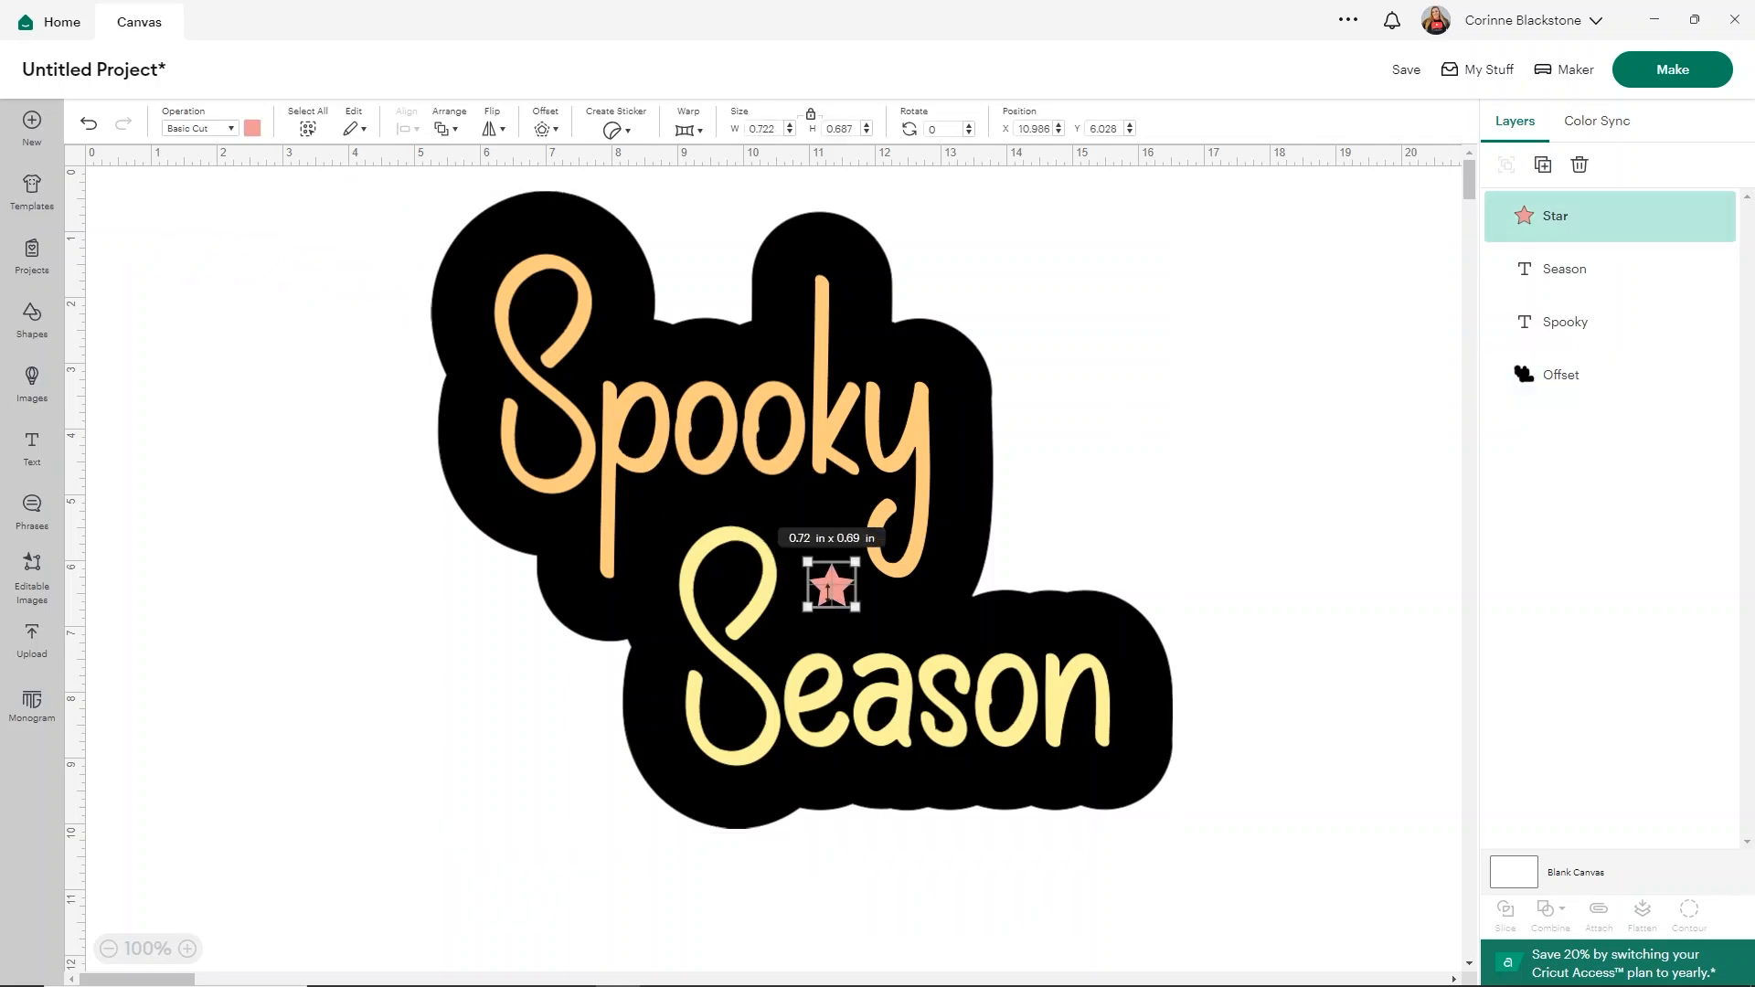
# Duplicate the star three times, placing copies above the "p" of "Spooky", after the "n" of "Season", and left of its "S".
pyautogui.click(1543, 165)
pyautogui.moveTo(863, 623); pyautogui.dragTo(628, 350)
pyautogui.click(1543, 164)
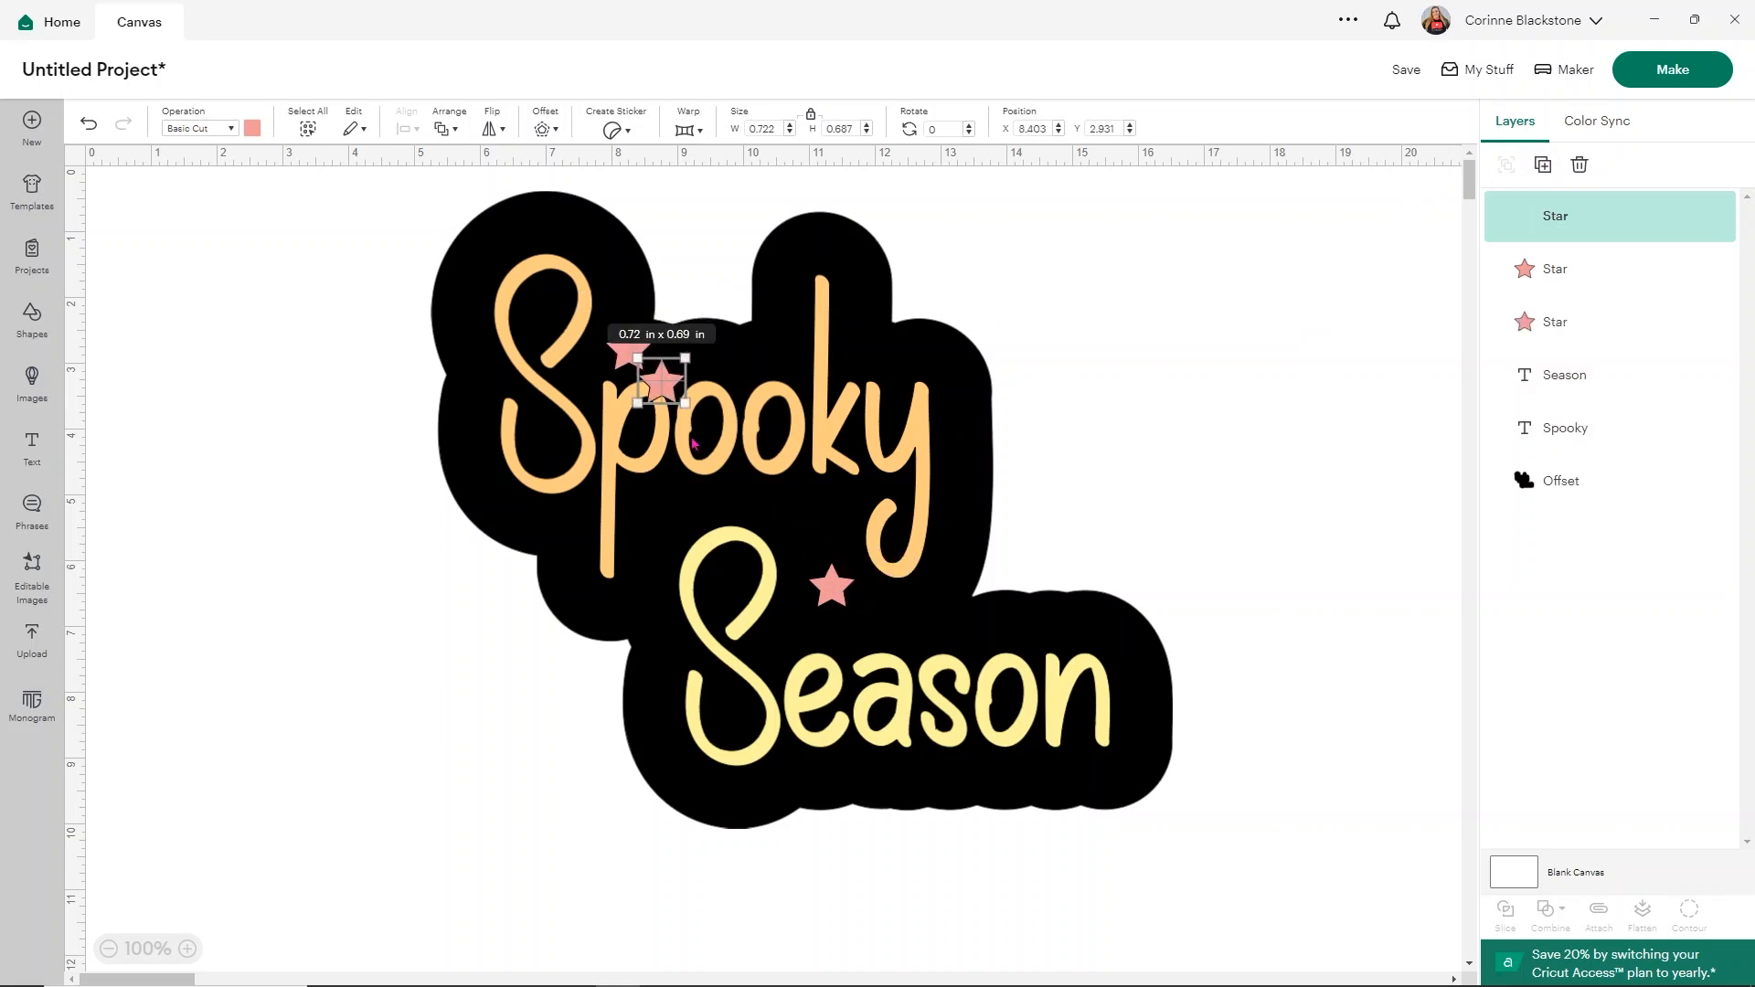
pyautogui.moveTo(695, 404); pyautogui.dragTo(745, 726)
pyautogui.click(1543, 164)
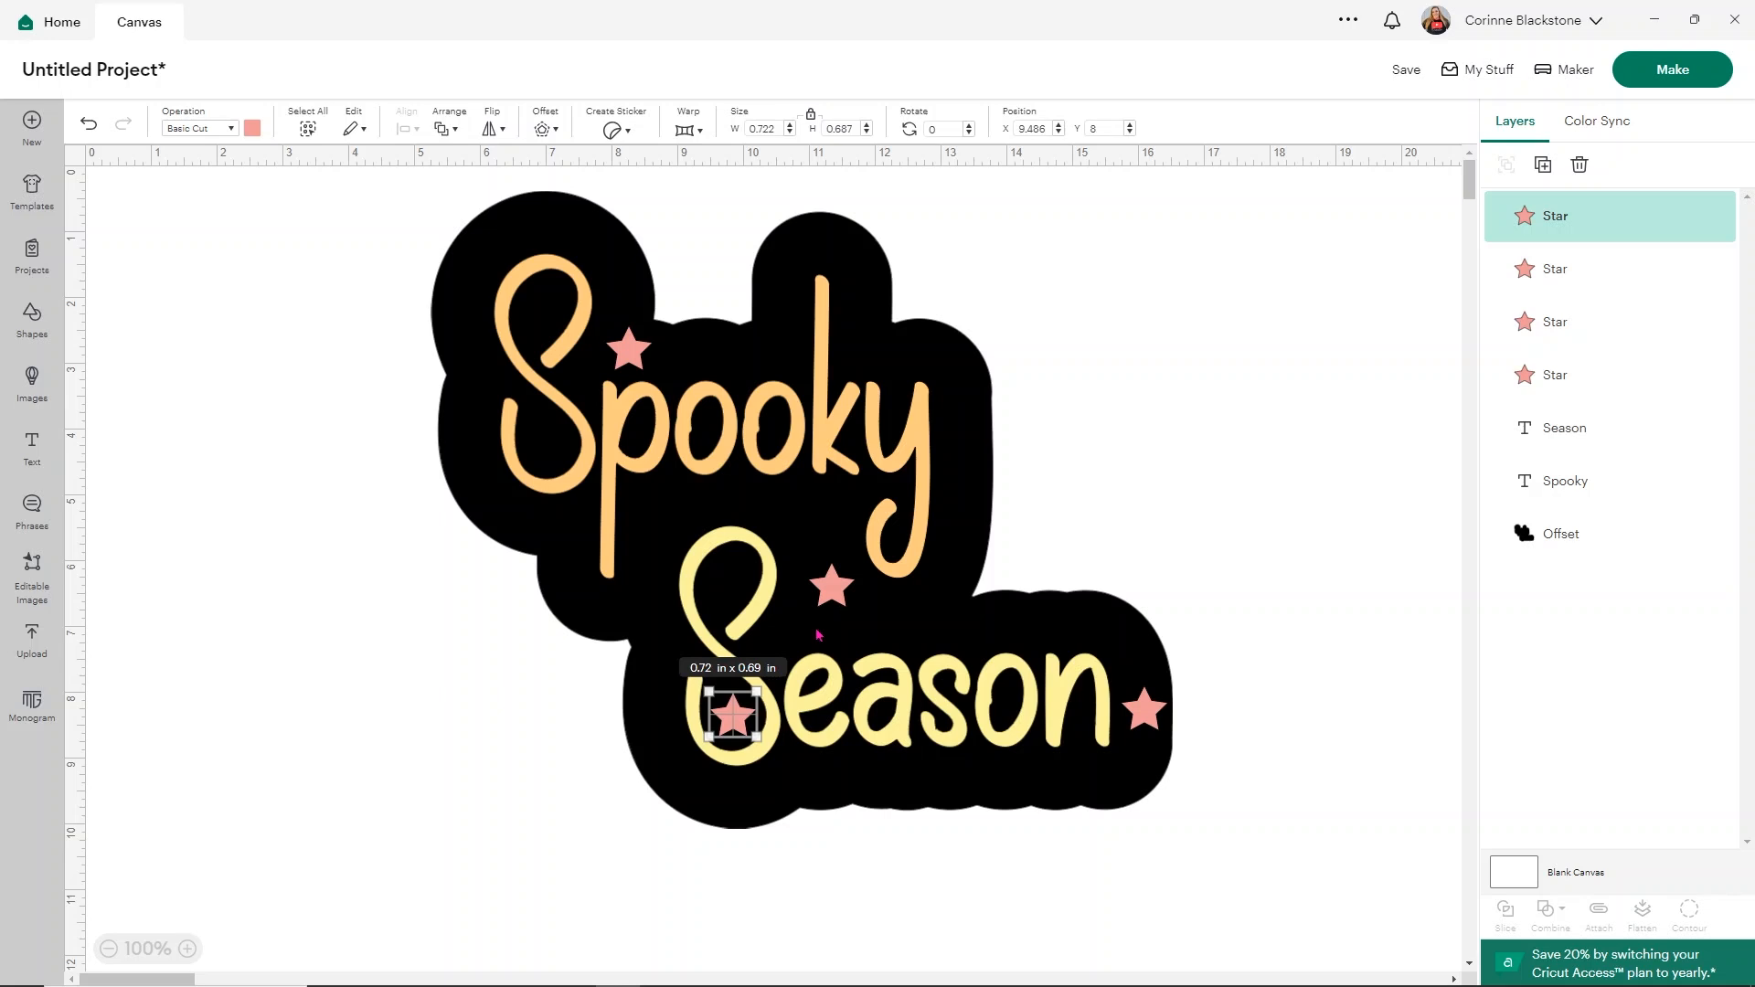
pyautogui.click(724, 732)
pyautogui.moveTo(735, 728); pyautogui.dragTo(670, 655)
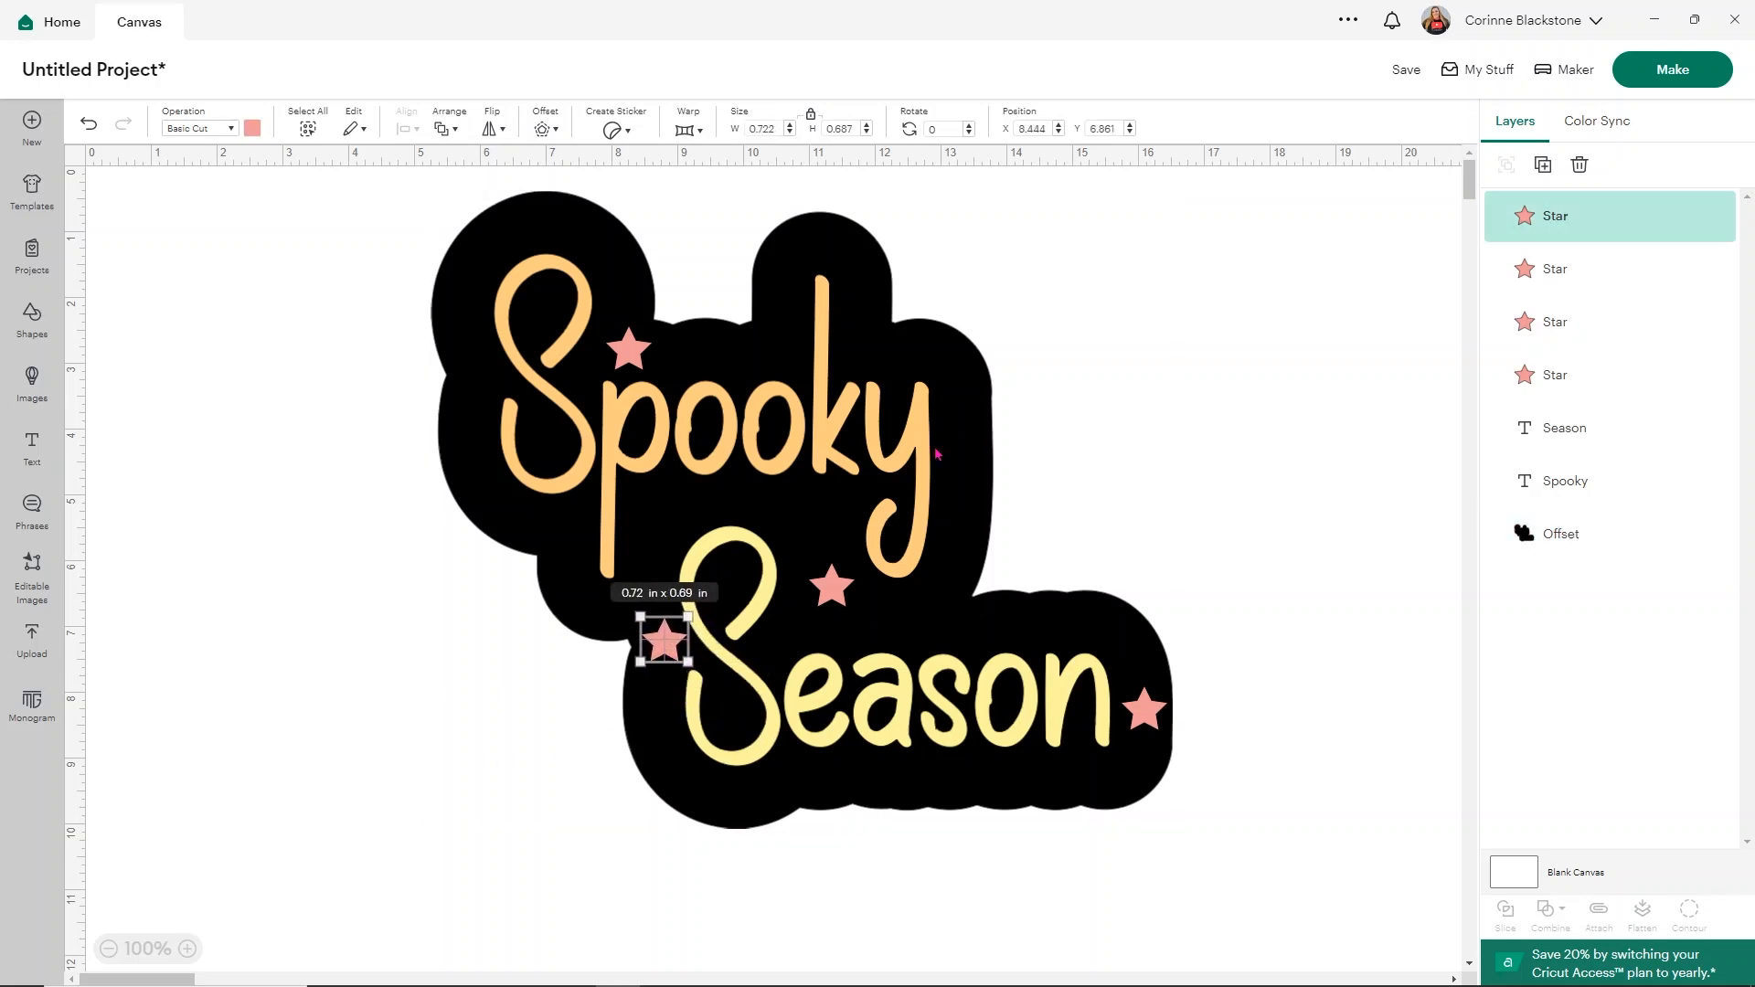
pyautogui.click(1089, 377)
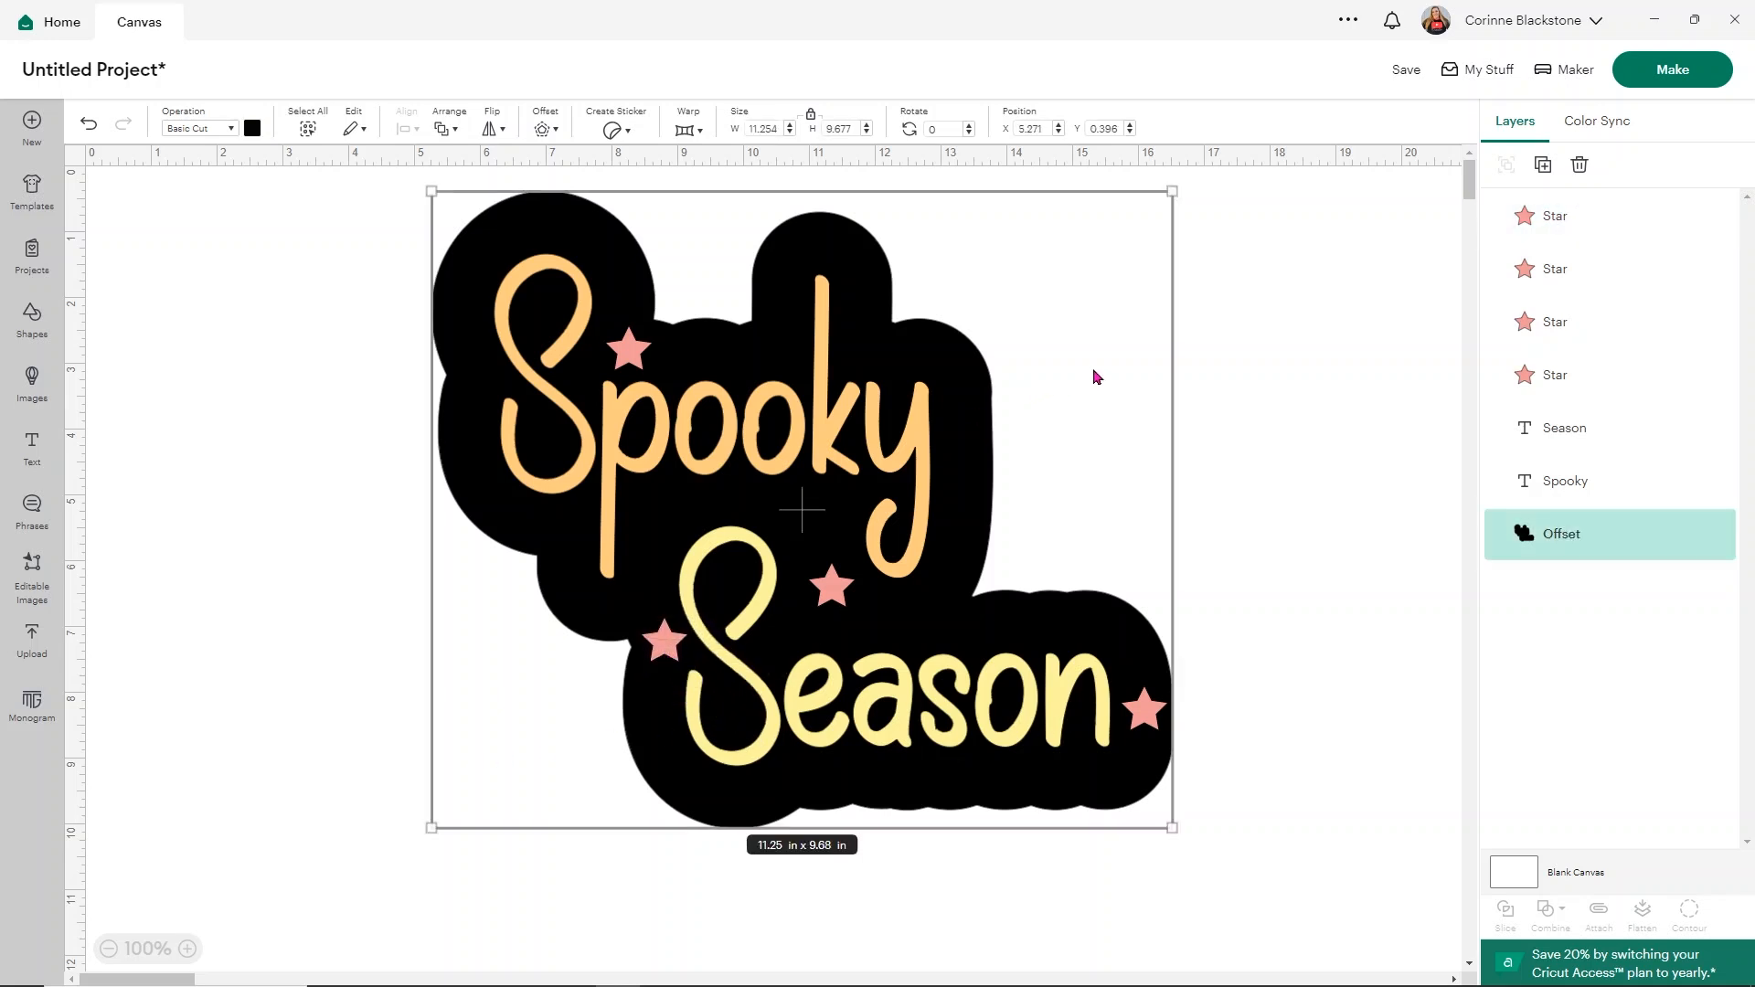
# Add a crescent shape, color it blue, shrink it to about 0.66 x 0.94 in, and place it beside the "k" of "Spooky".
pyautogui.click(31, 327)
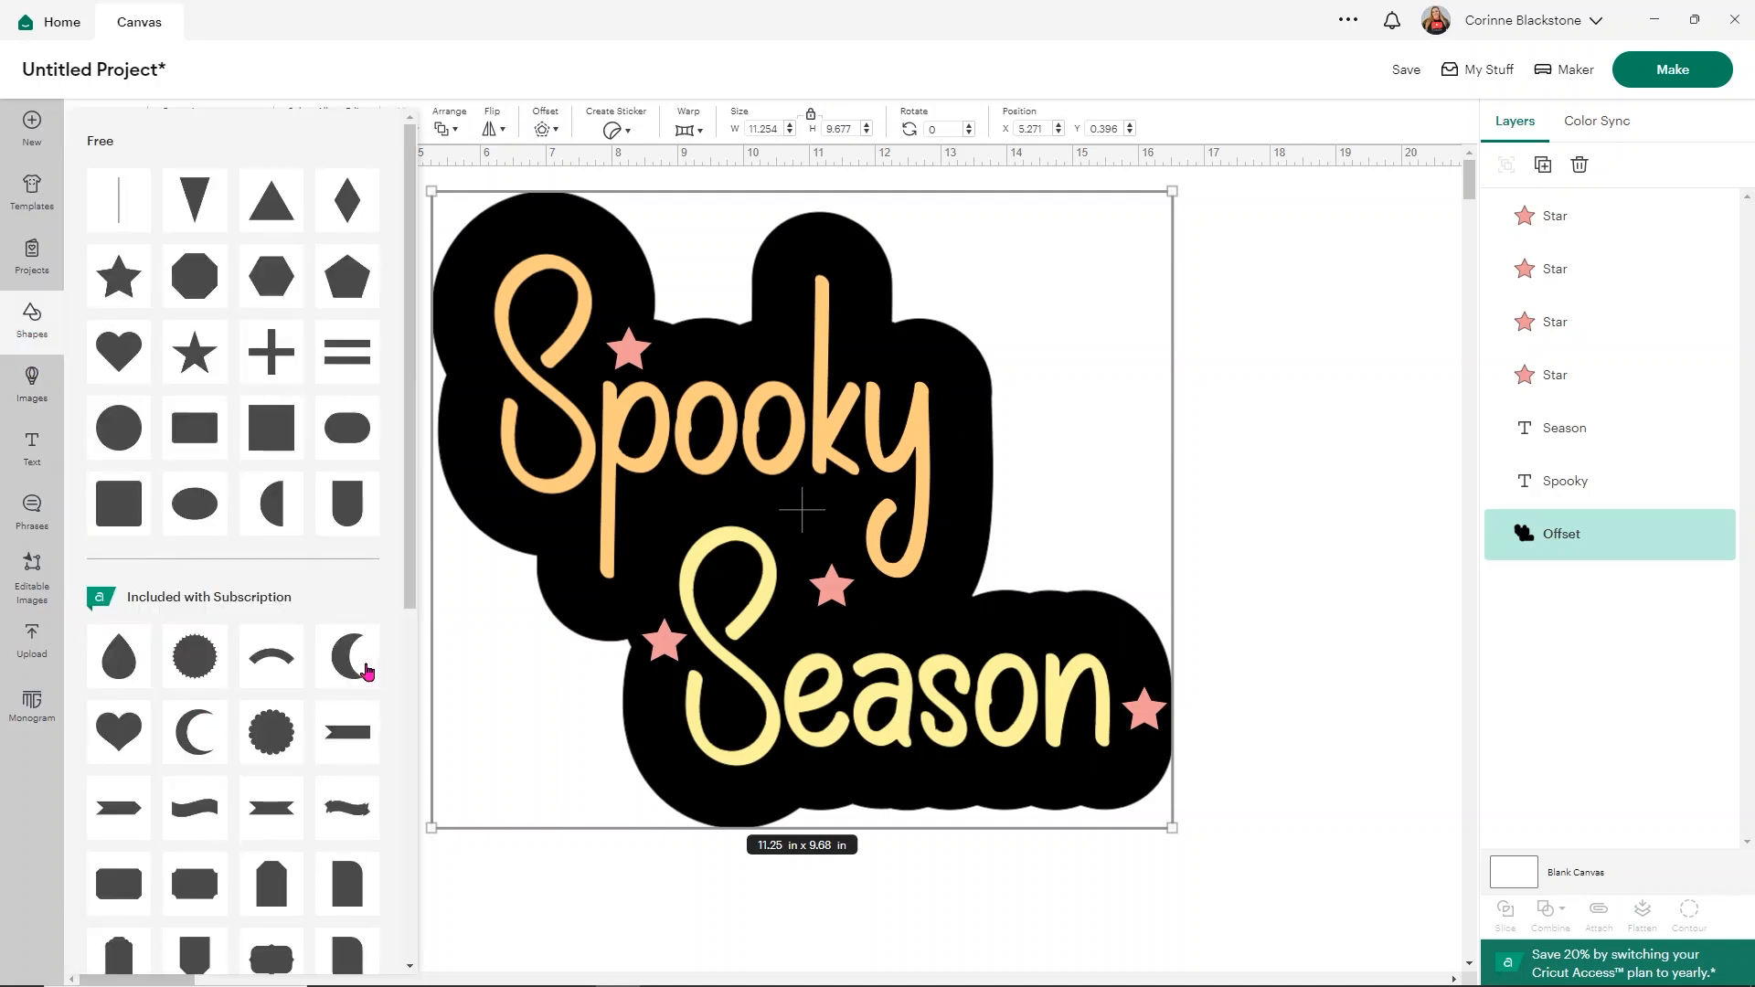
pyautogui.click(365, 666)
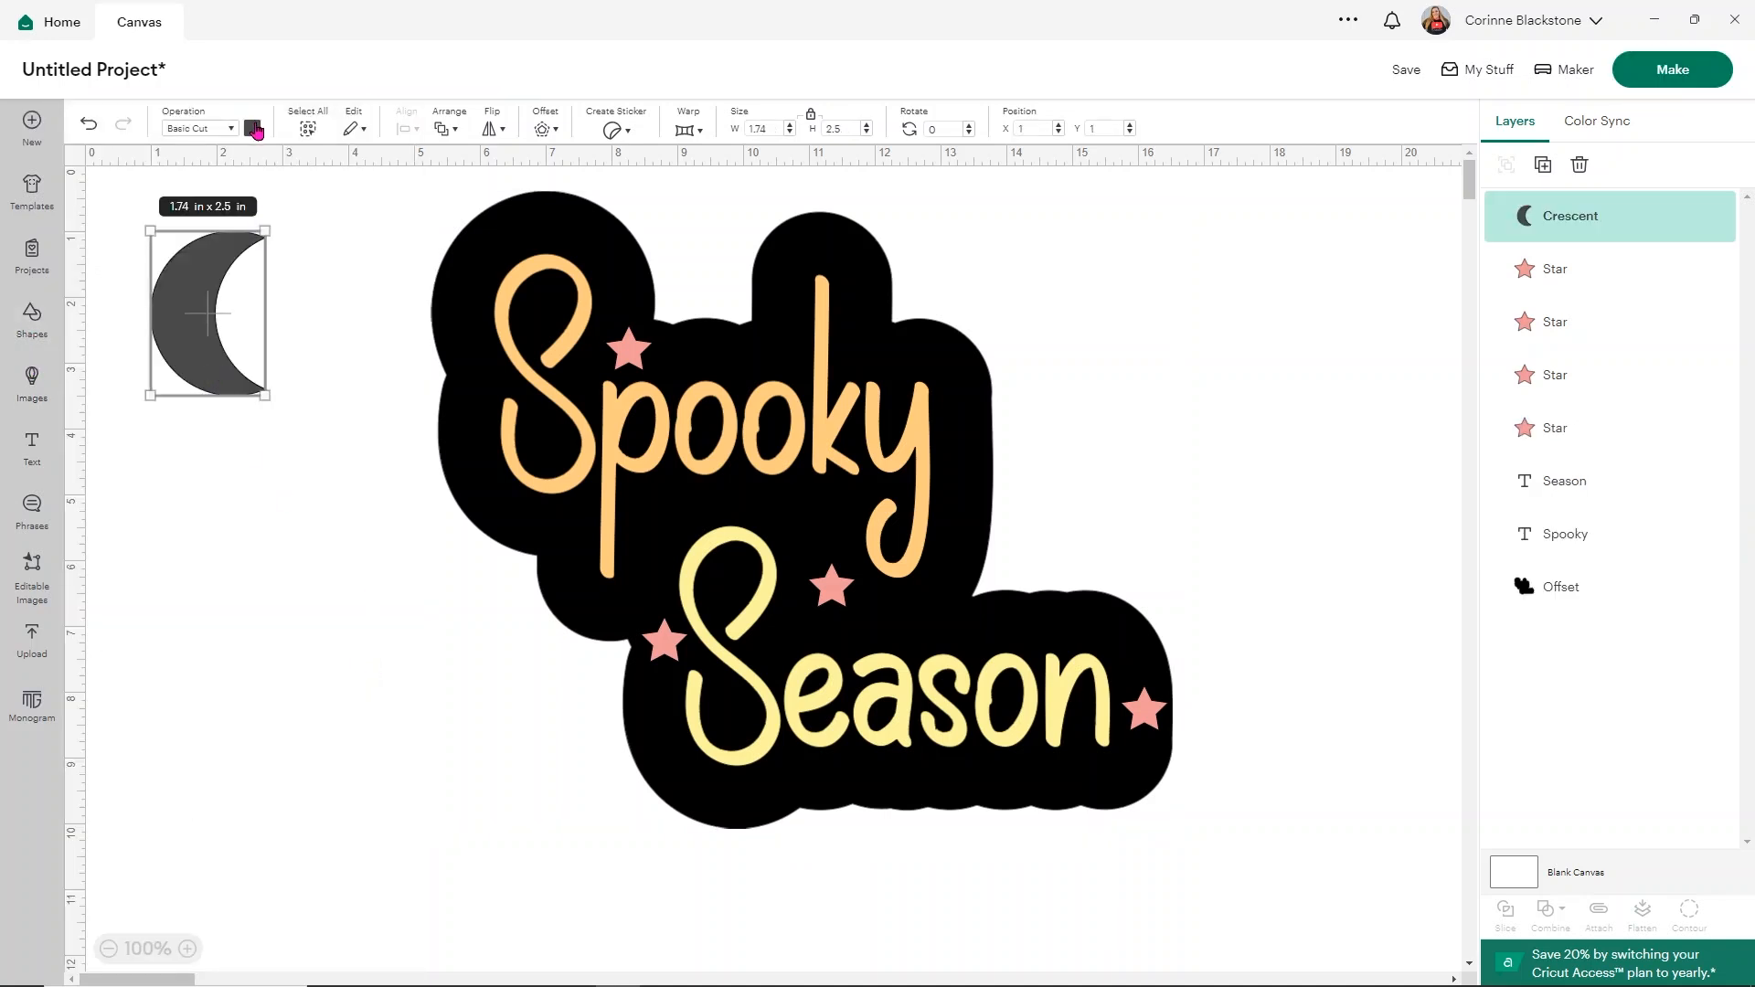
pyautogui.click(256, 131)
pyautogui.click(363, 205)
pyautogui.click(243, 478)
pyautogui.moveTo(234, 377); pyautogui.dragTo(877, 350)
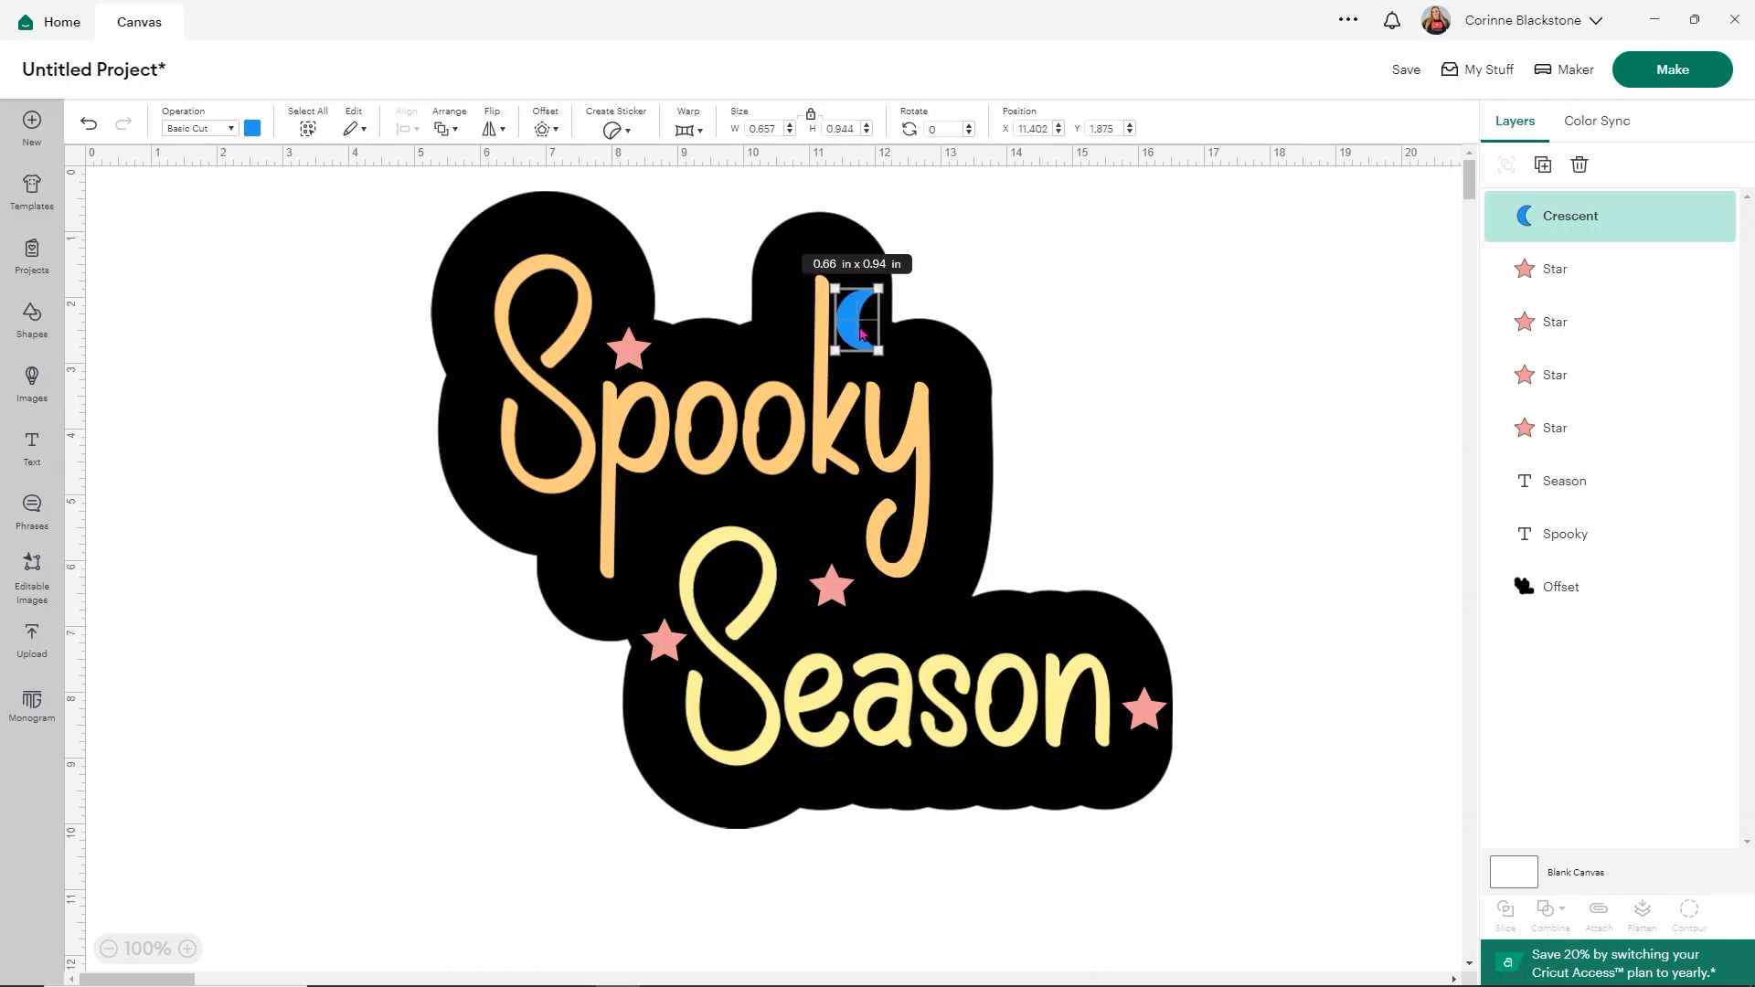
# Duplicate the crescent twice, placing one copy above the "so" of "Season" and one beside the "S" of "Spooky".
pyautogui.click(1546, 177)
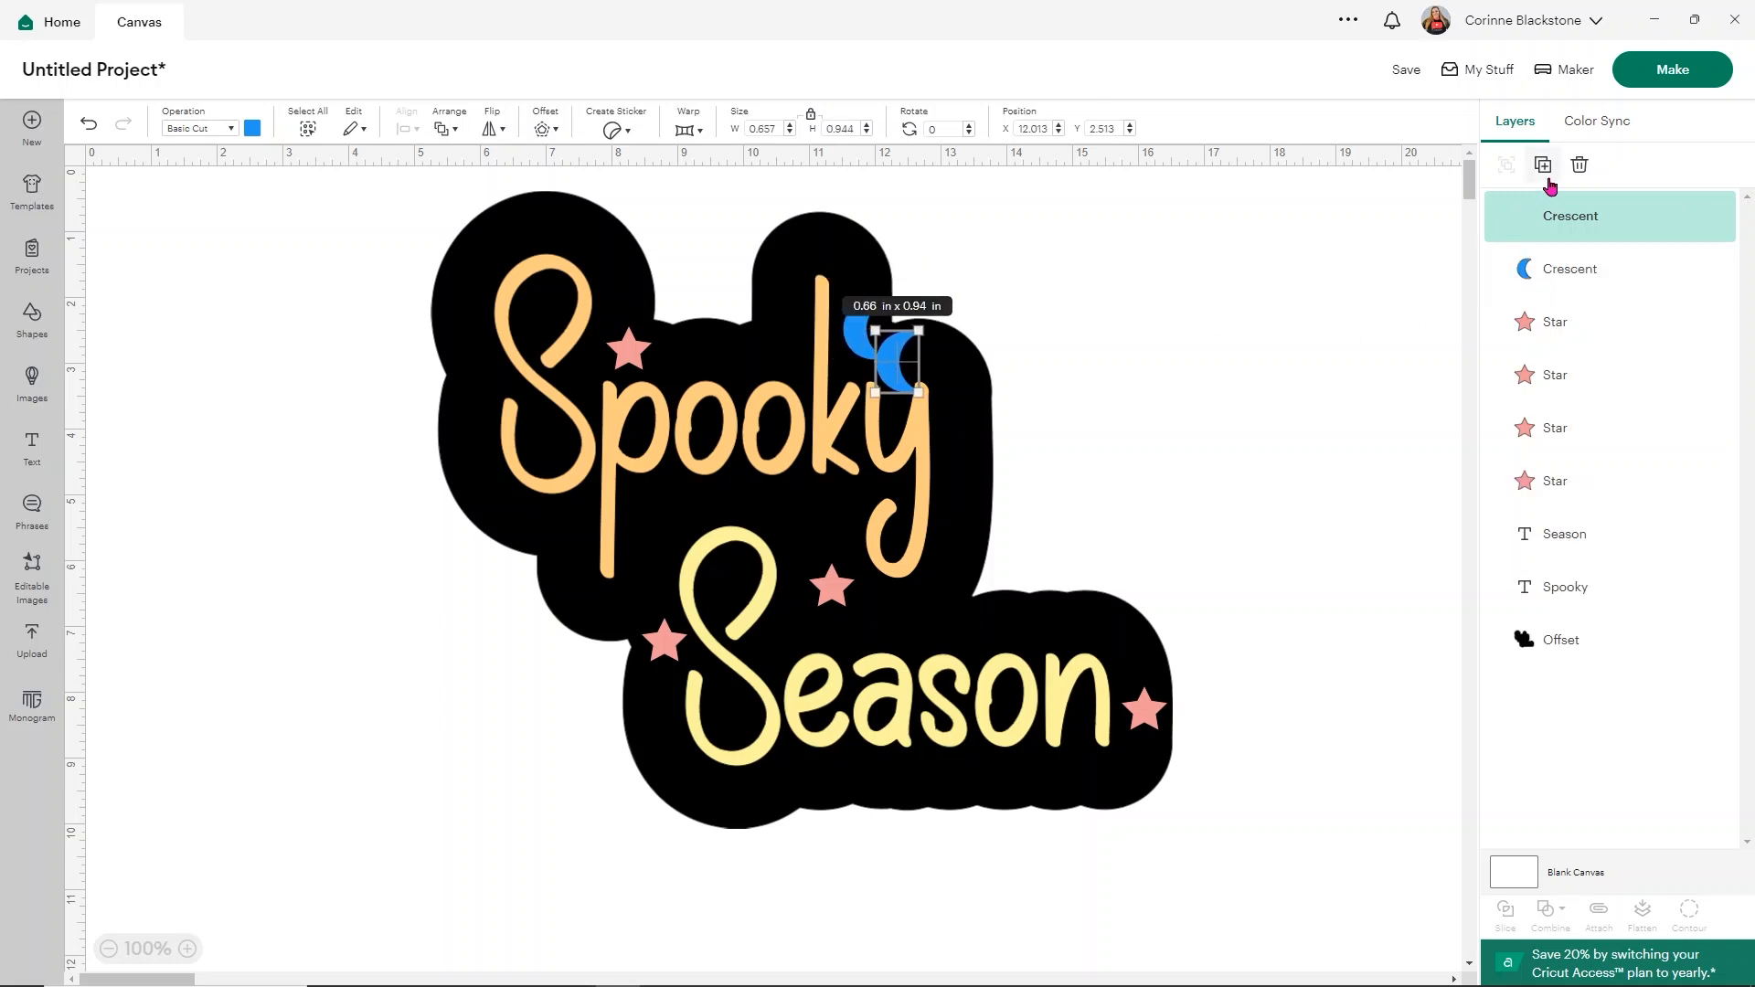
pyautogui.moveTo(896, 364); pyautogui.dragTo(939, 617)
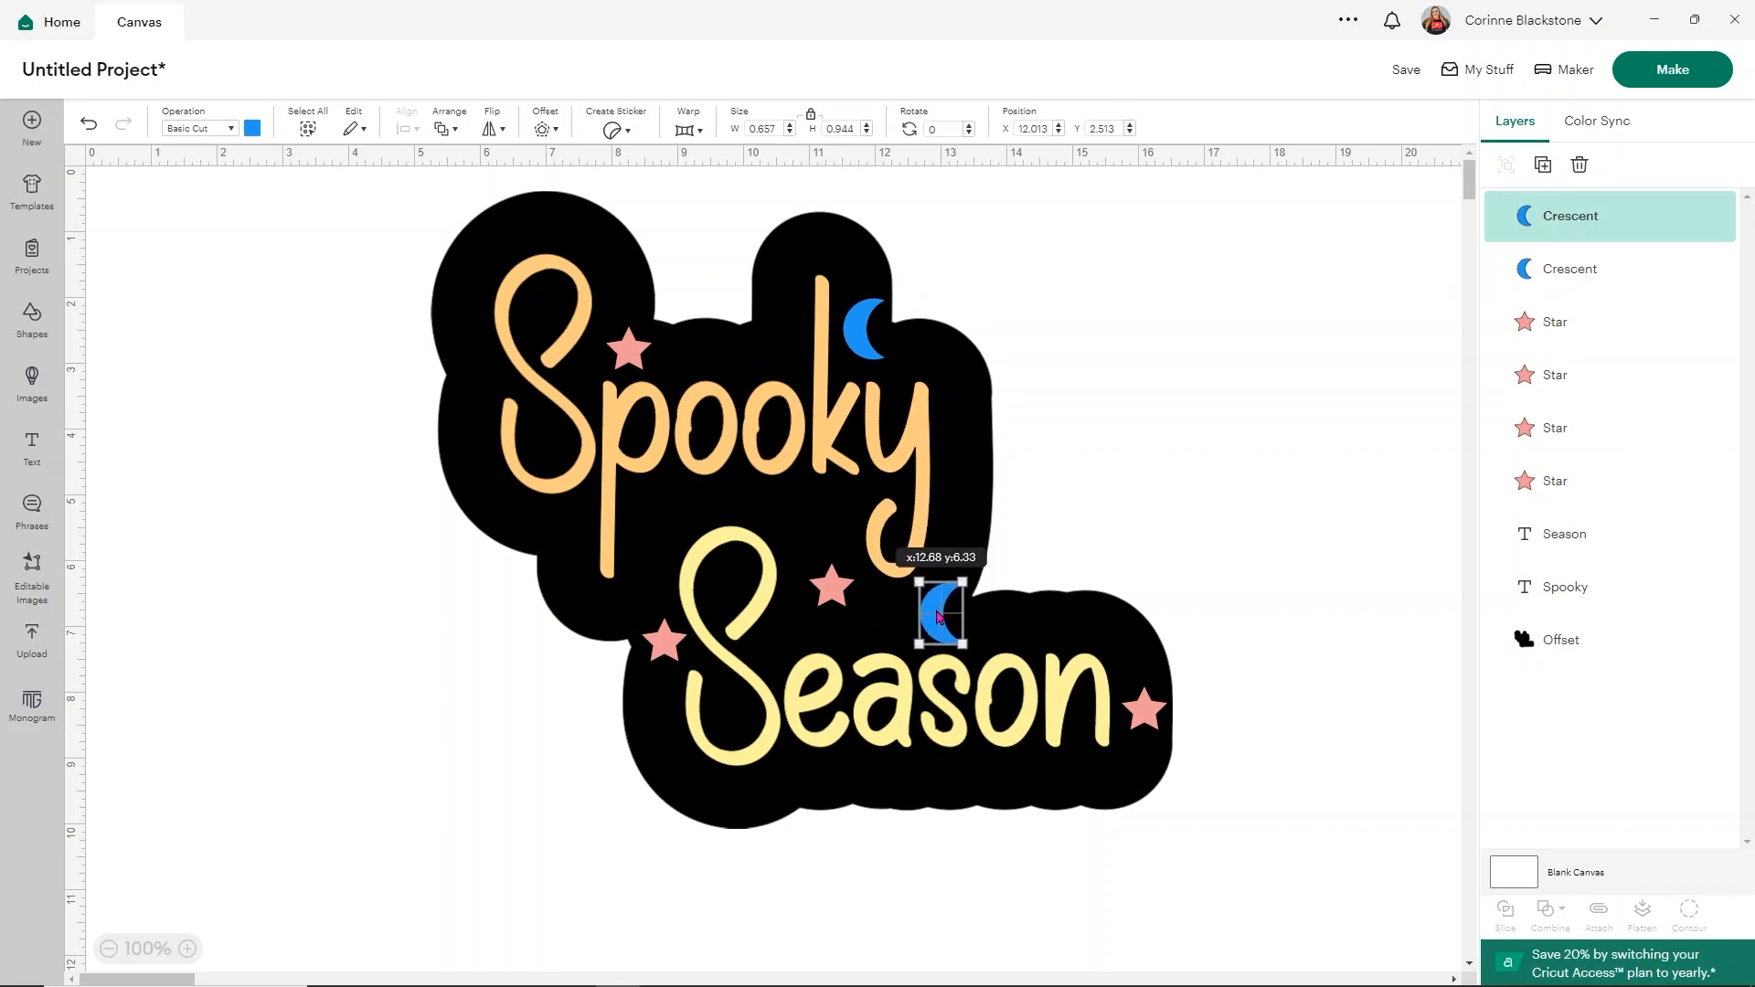
pyautogui.click(1543, 165)
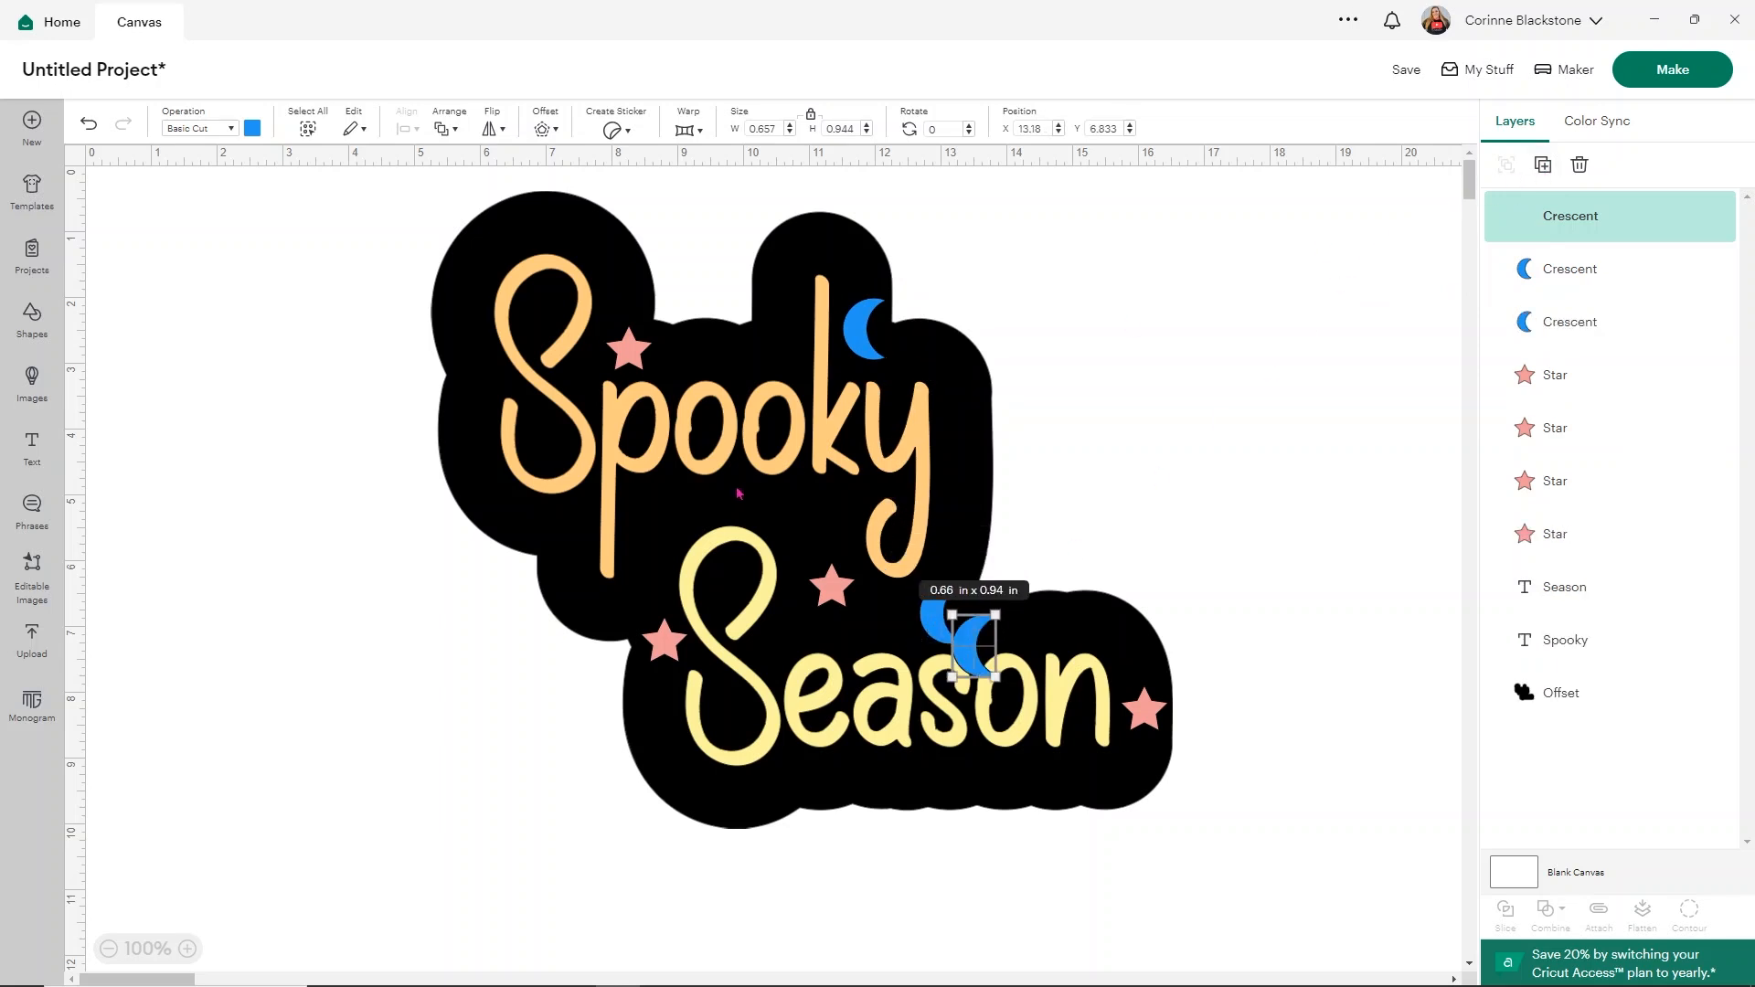
pyautogui.moveTo(974, 655); pyautogui.dragTo(474, 408)
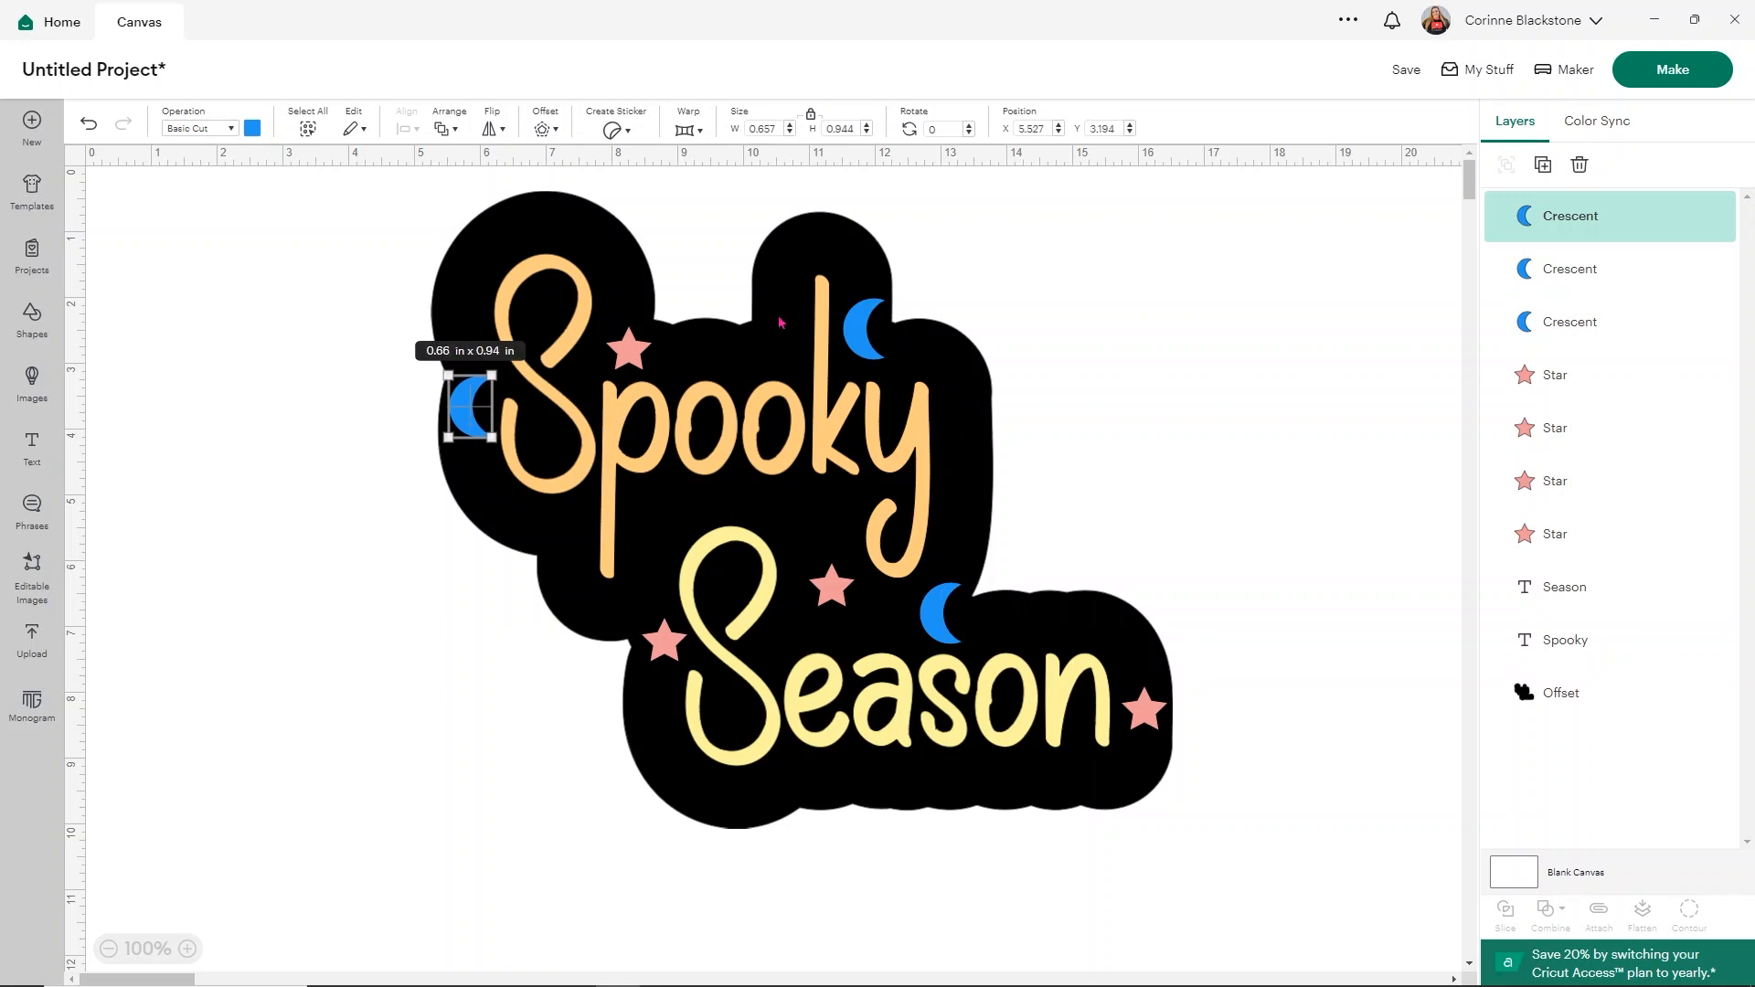
pyautogui.click(1056, 336)
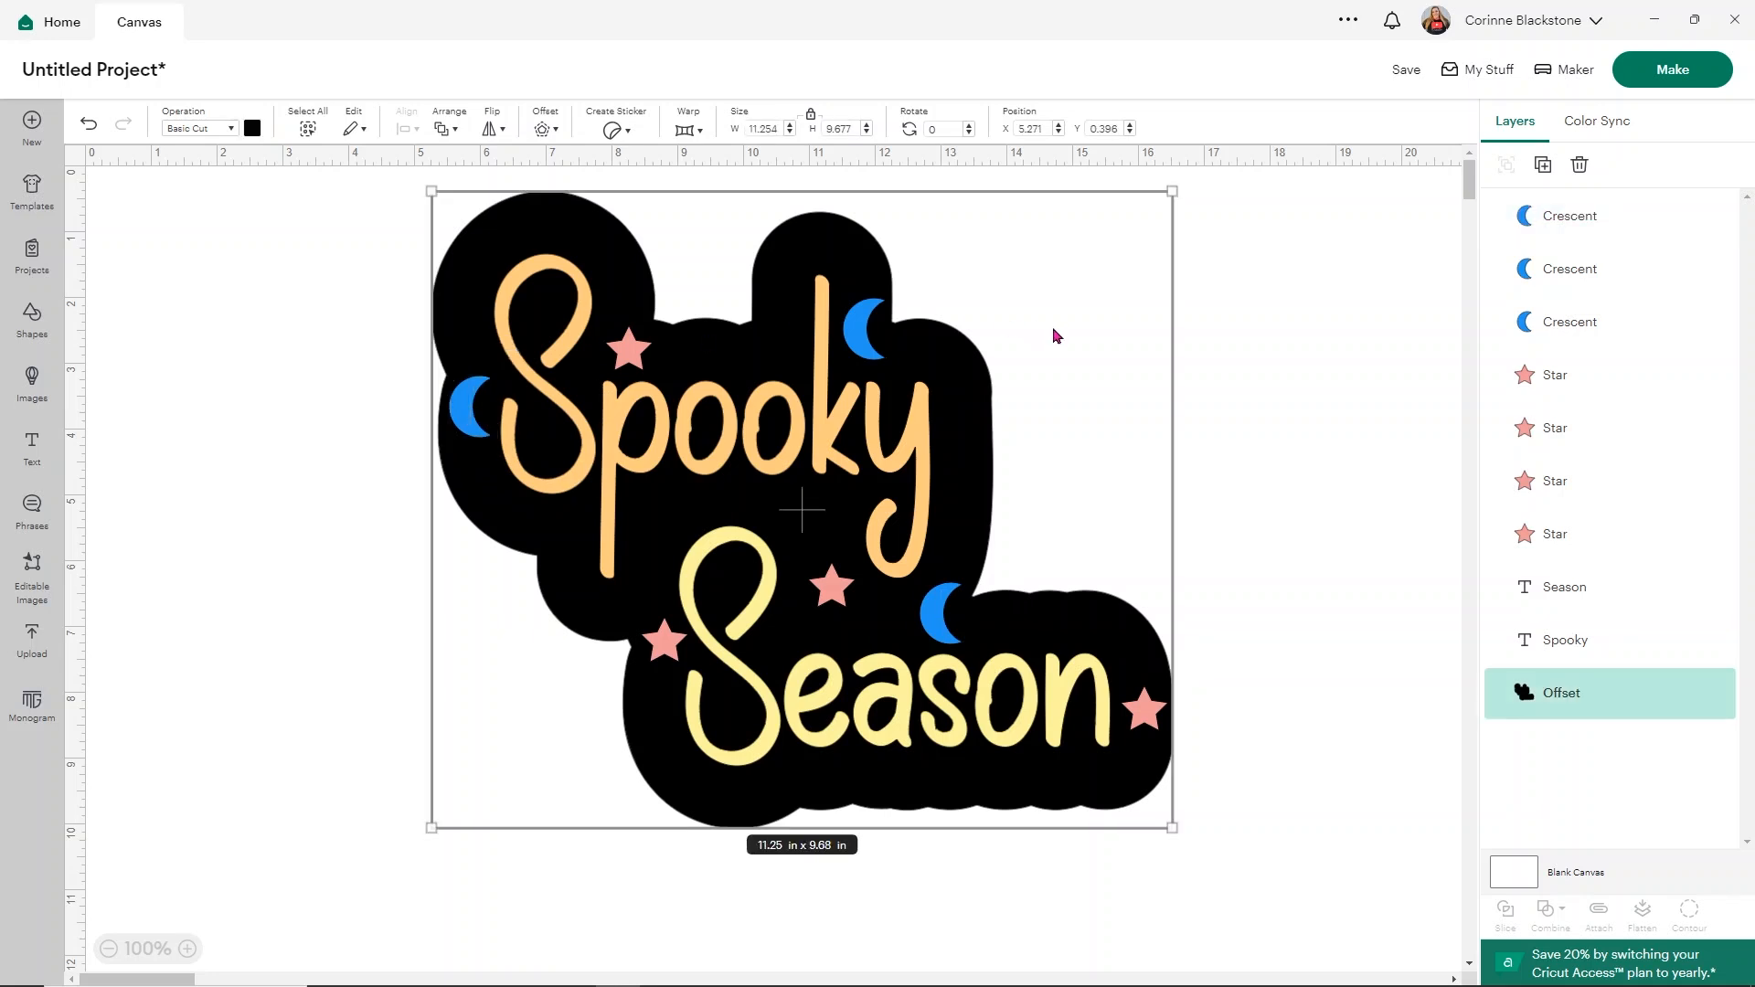
pyautogui.click(1245, 349)
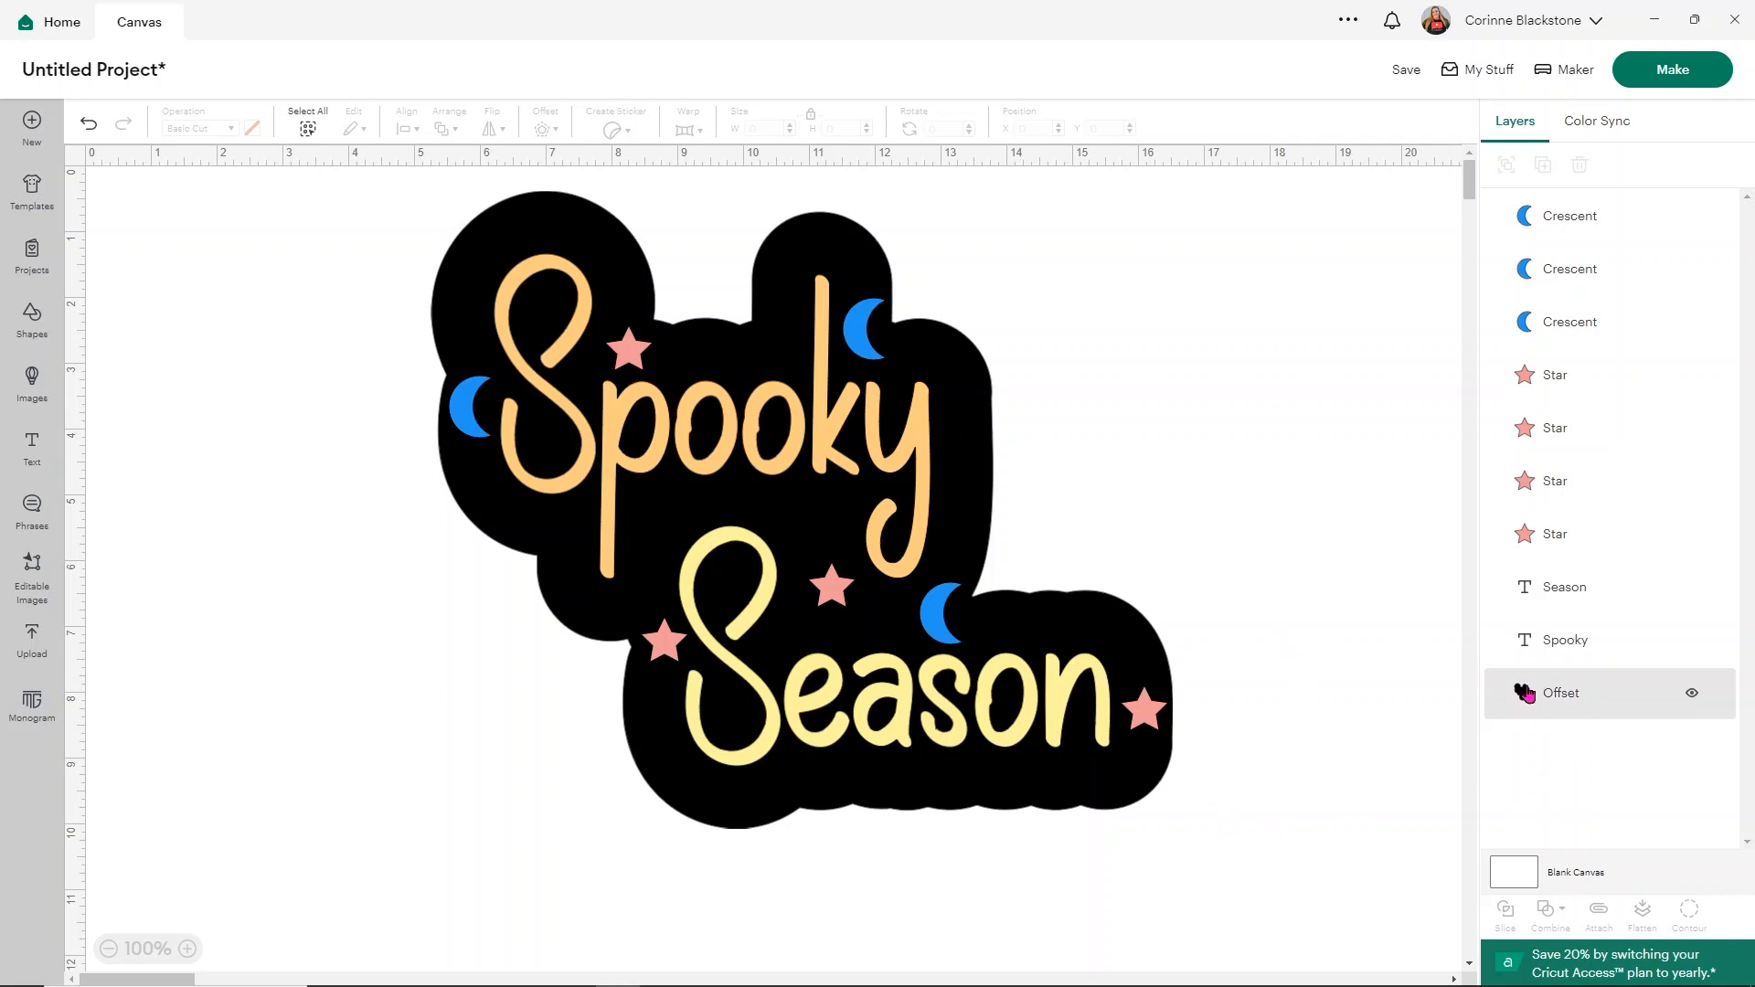
# Select all the lettering, stars, crescents and the offset, and combine them with Exclude.
pyautogui.moveTo(1308, 819); pyautogui.dragTo(248, 184)
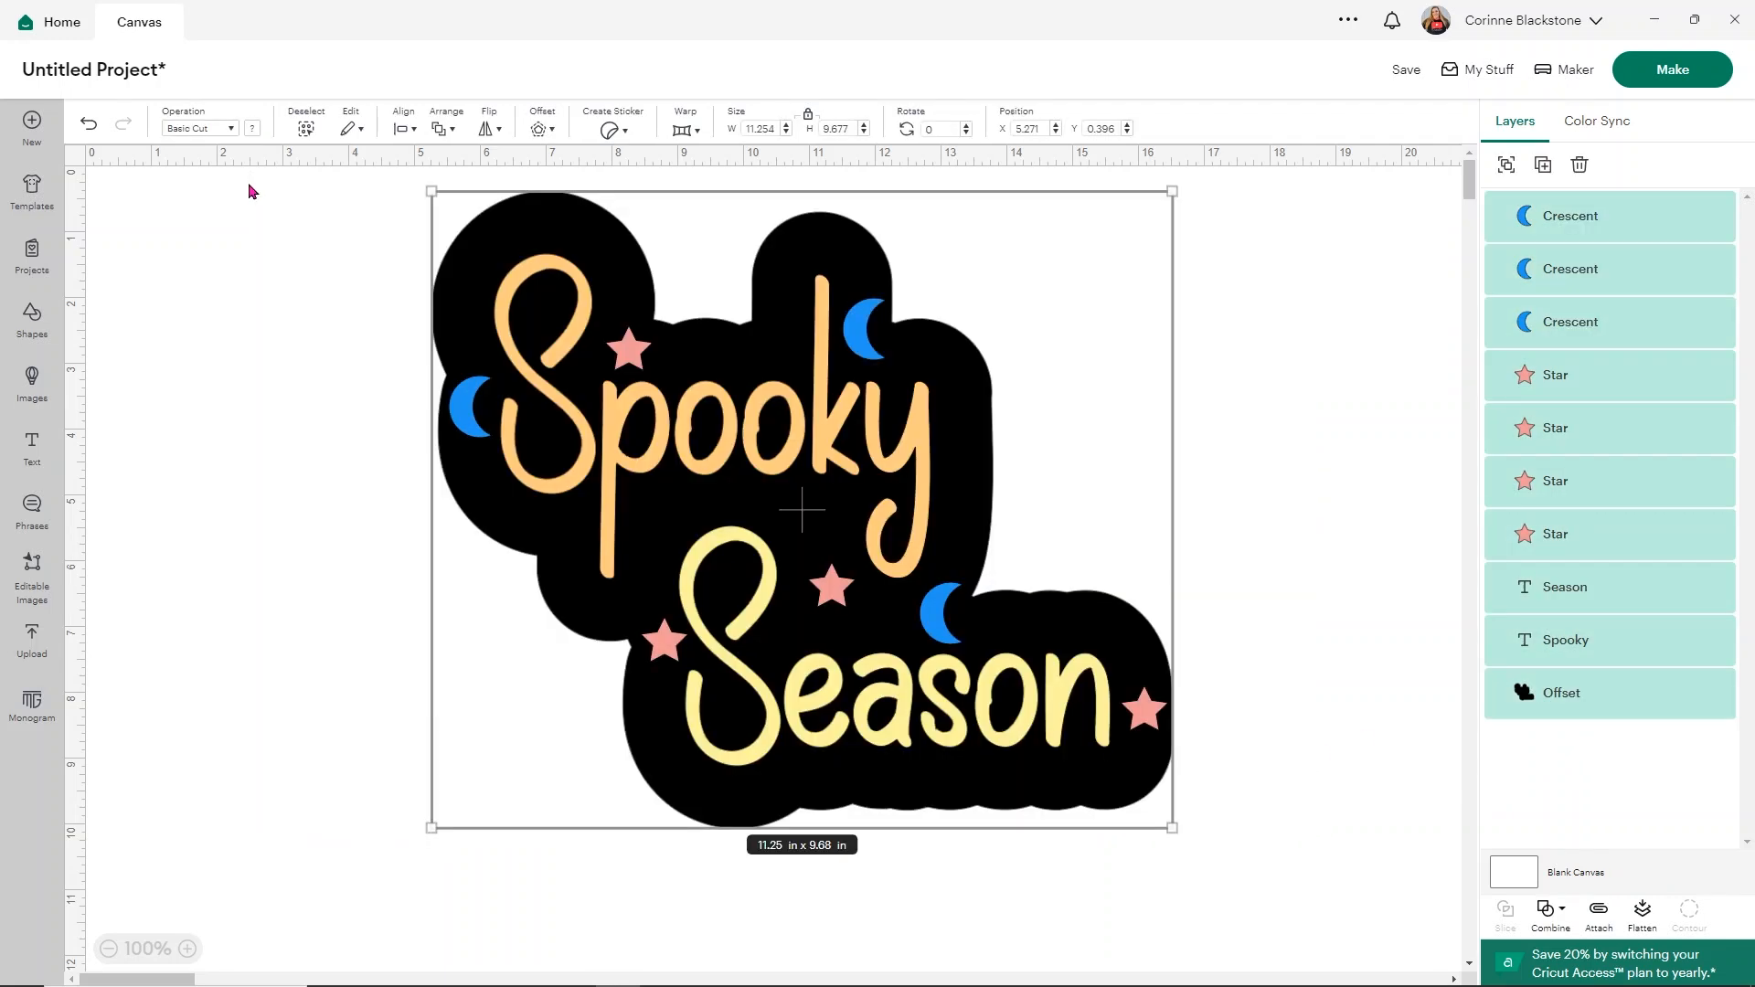
pyautogui.click(1559, 921)
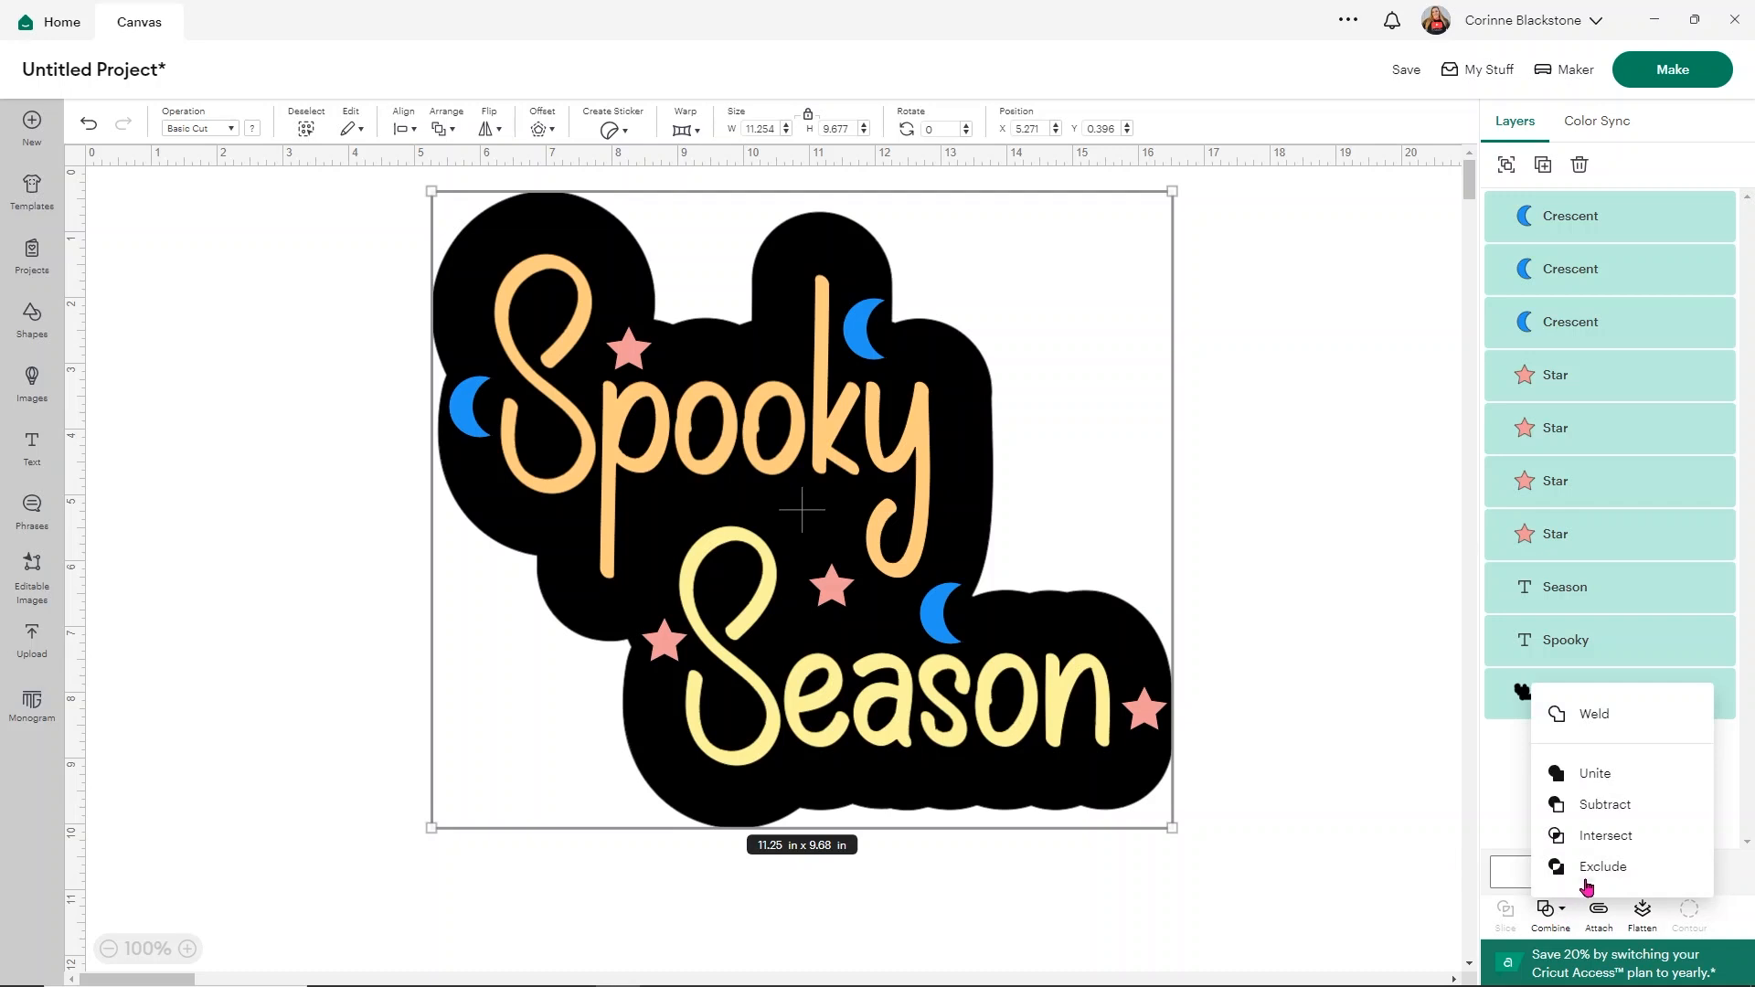
pyautogui.click(1591, 882)
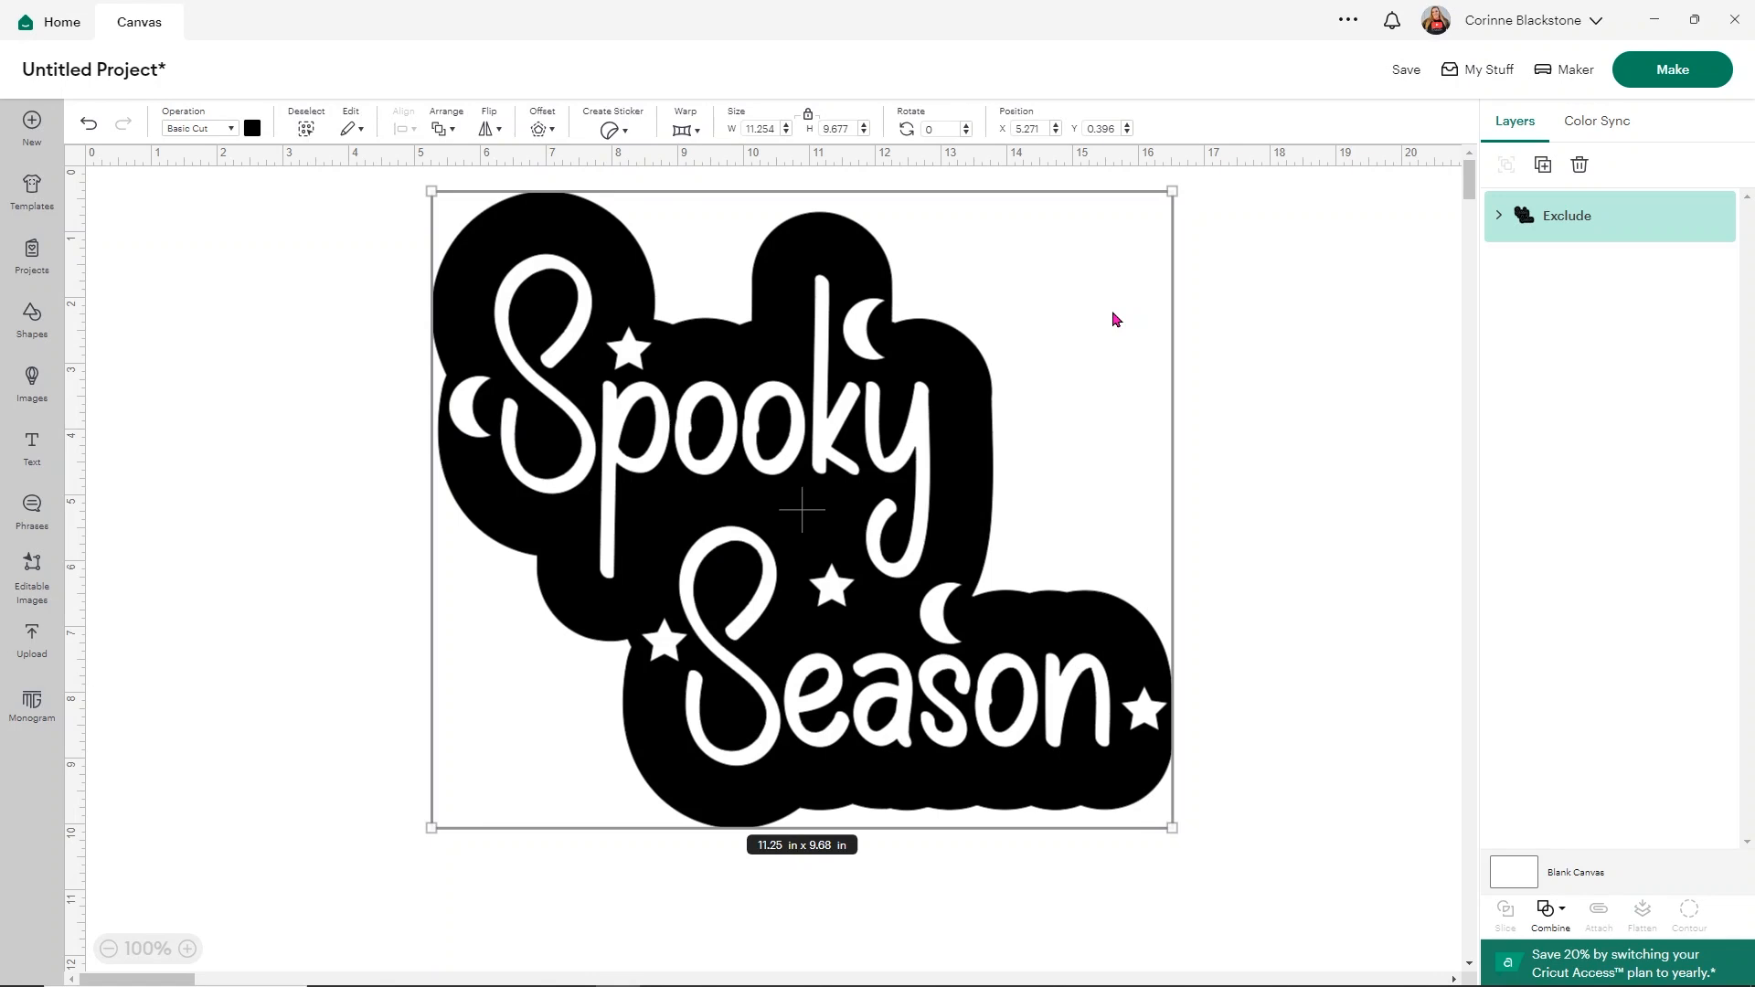
# Expand the Exclude group and hide its lowest star layer, restoring the star's visibility at the end.
pyautogui.click(1500, 220)
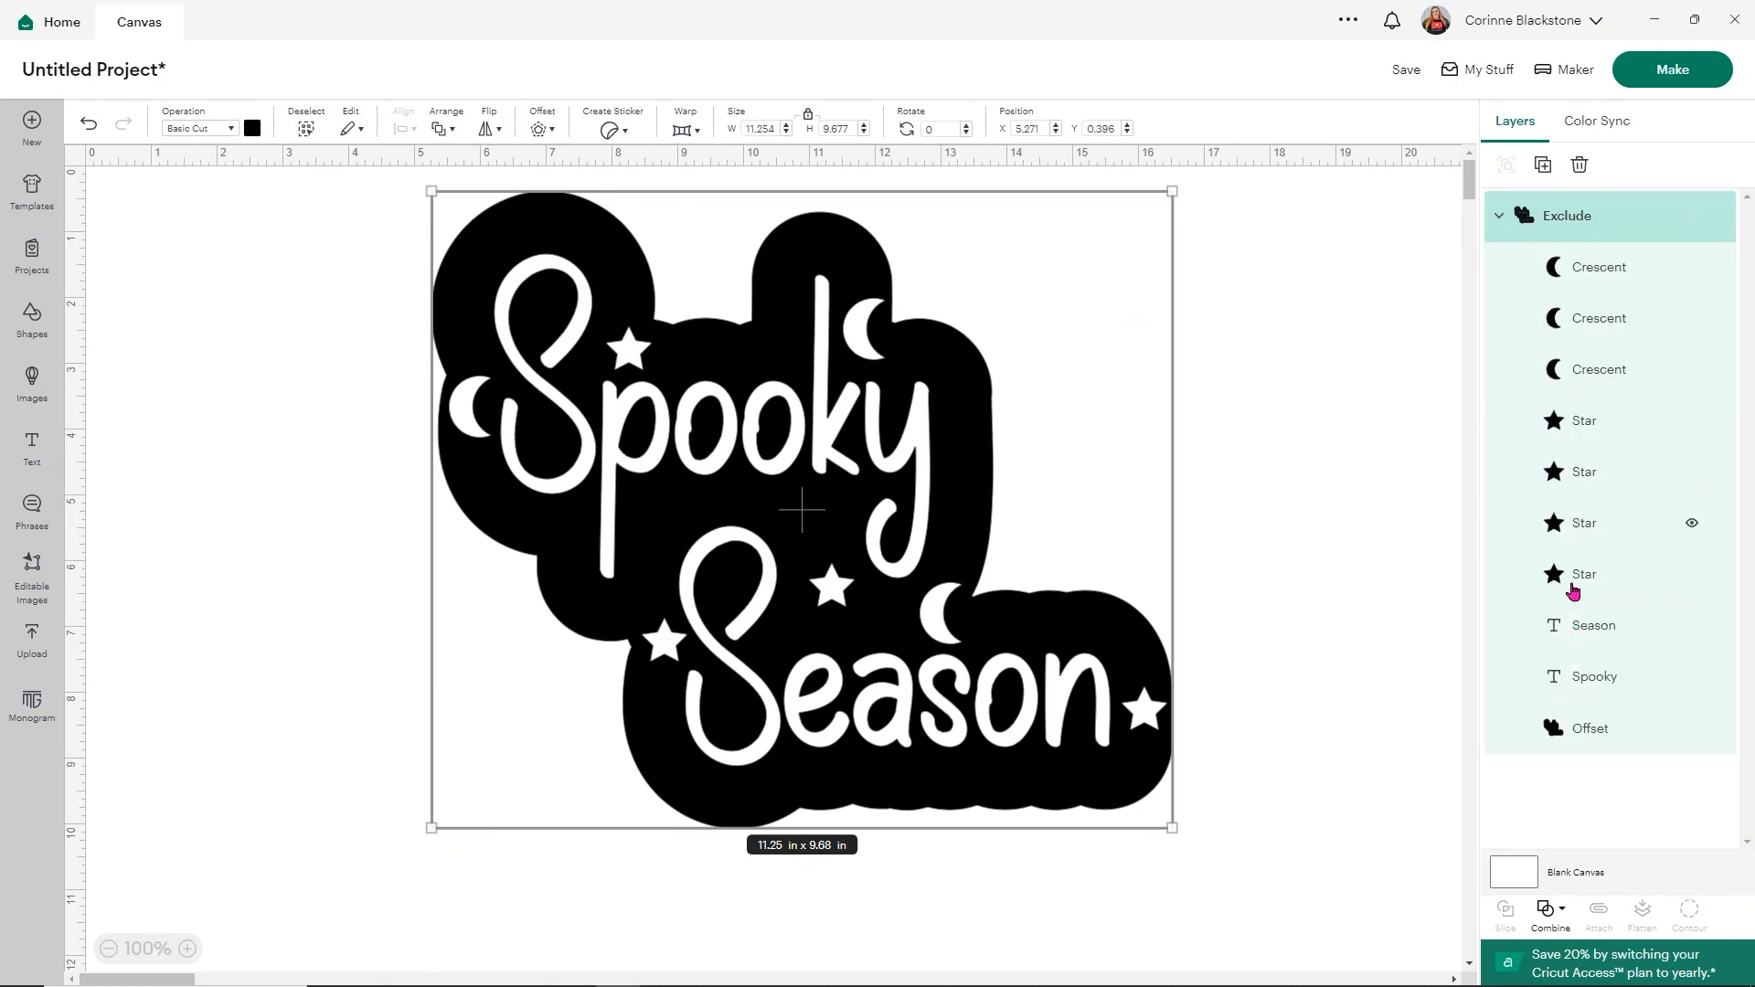
pyautogui.click(1691, 576)
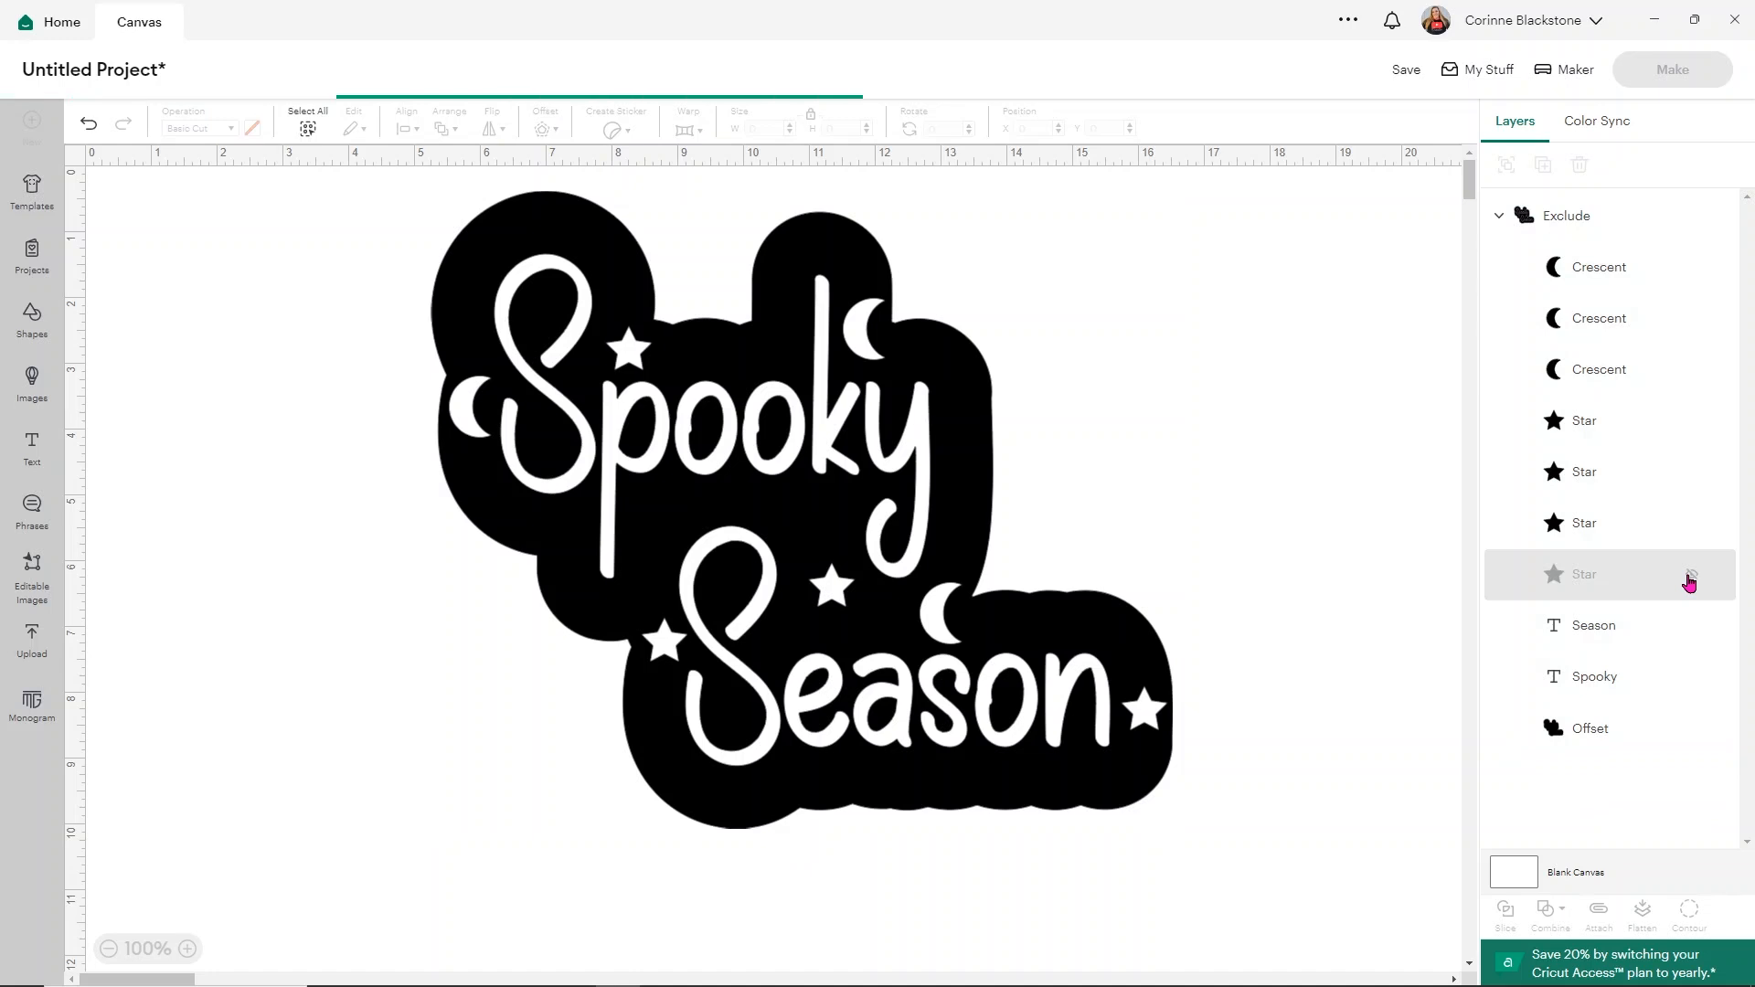
pyautogui.click(1691, 576)
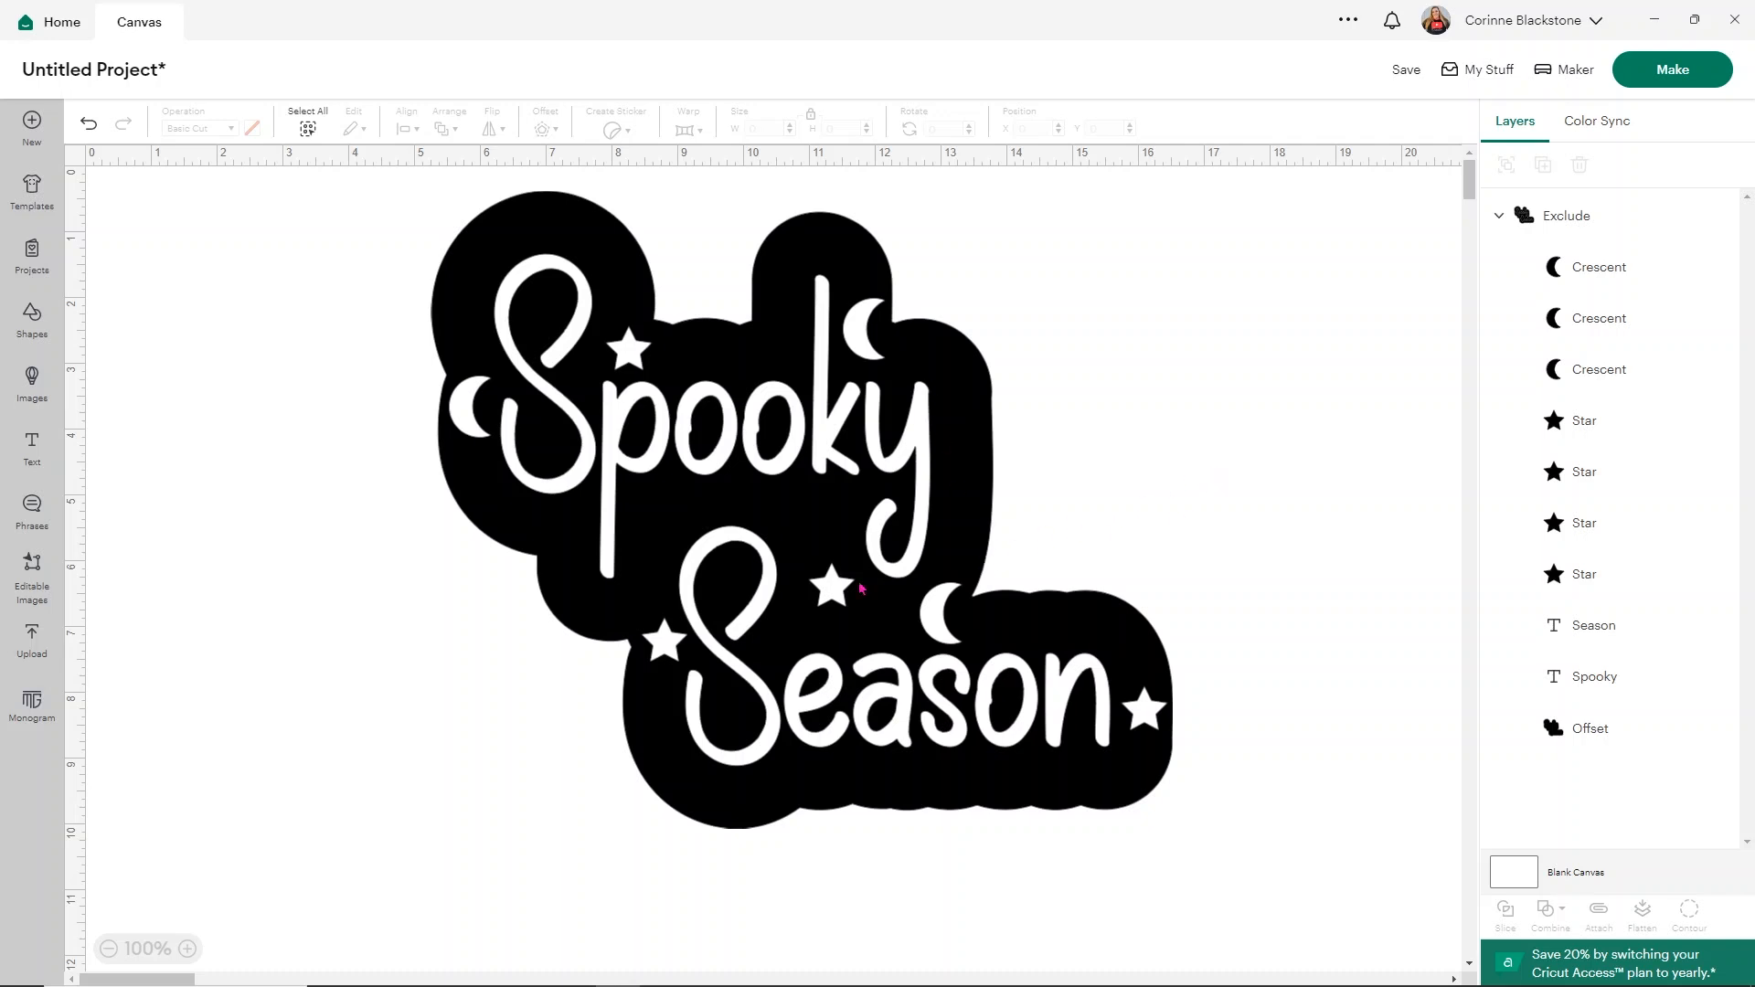
# Shrink the combined "Spooky Season" design and move it aside to the canvas area around the 19 in ruler mark.
pyautogui.click(901, 572)
pyautogui.moveTo(1171, 826); pyautogui.dragTo(1540, 583)
pyautogui.click(262, 468)
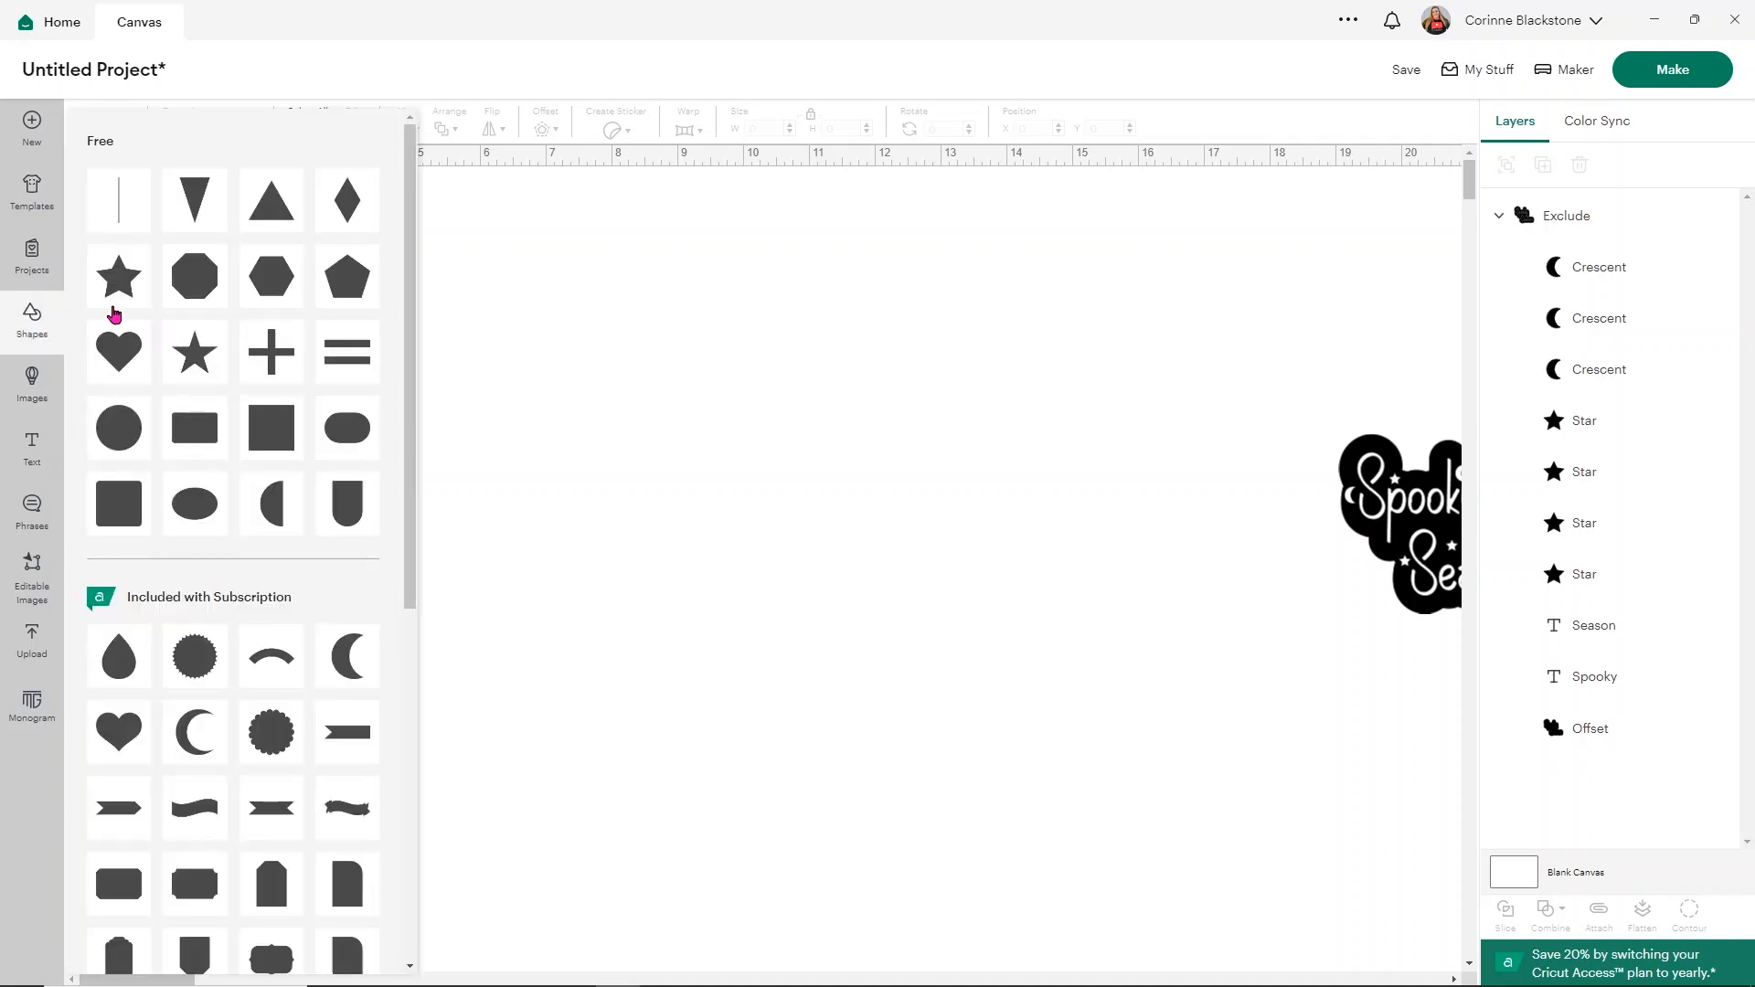
# Add a heart shape and enlarge it to about 9.4 in wide on the empty canvas area.
pyautogui.click(127, 353)
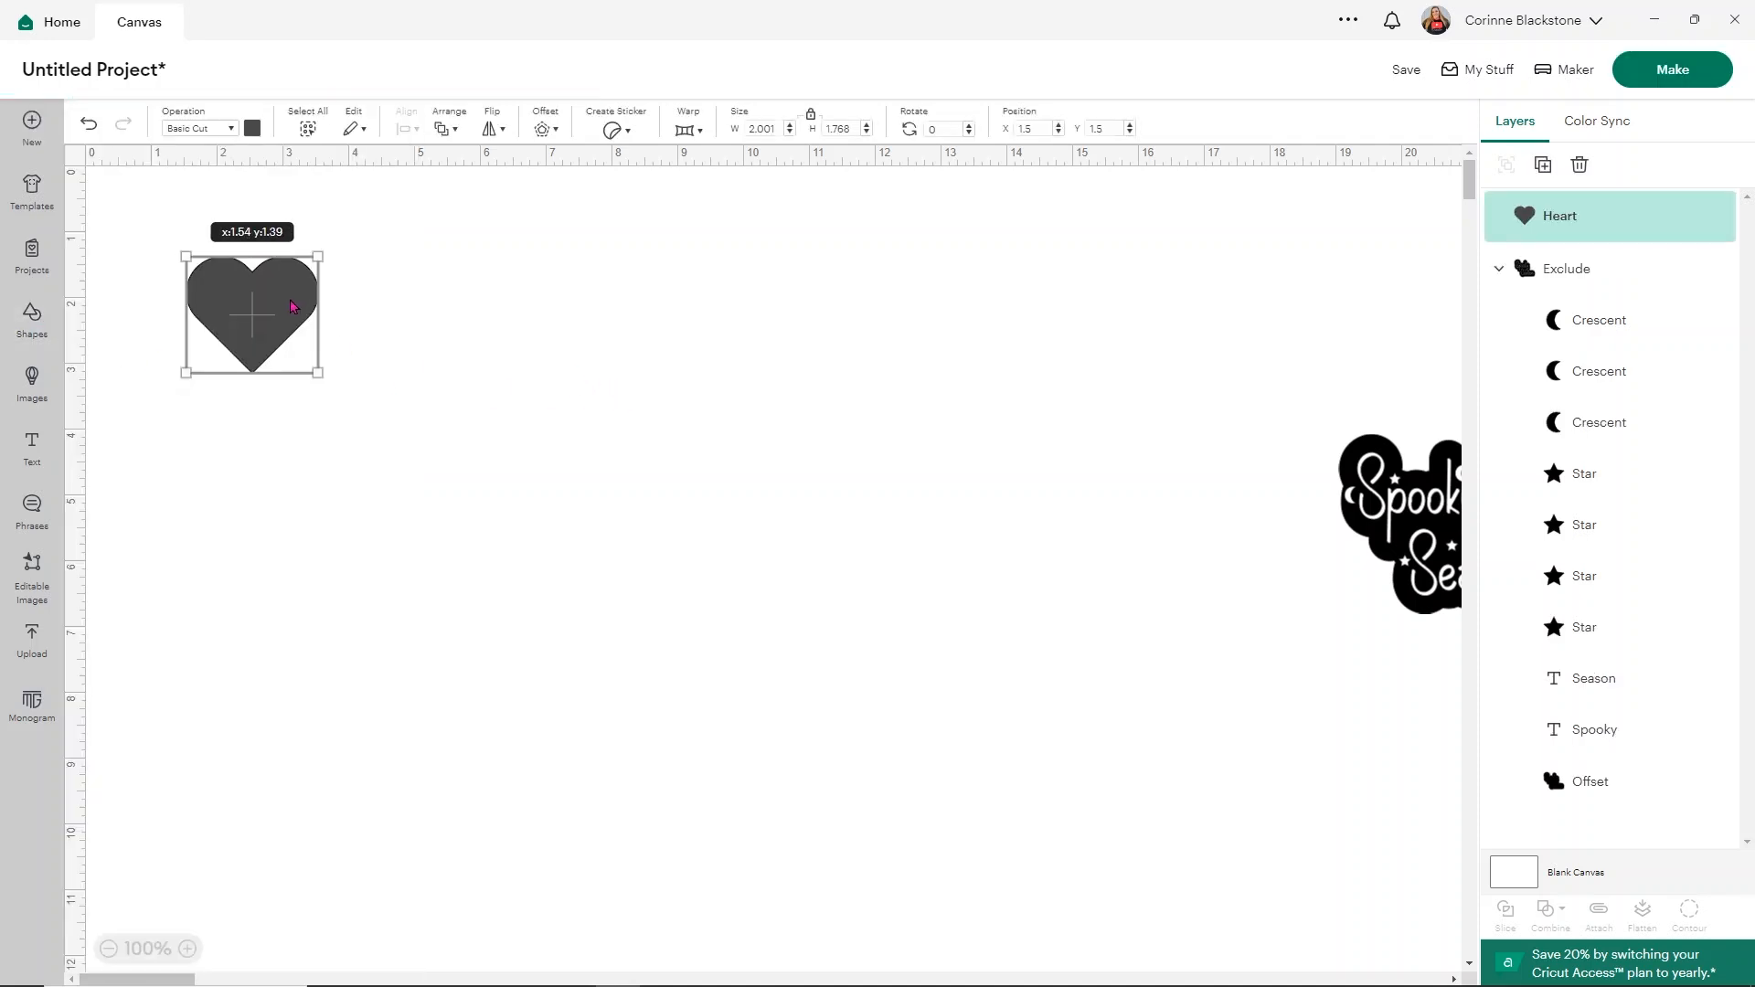
pyautogui.moveTo(335, 351); pyautogui.dragTo(819, 776)
pyautogui.moveTo(639, 561); pyautogui.dragTo(619, 604)
pyautogui.click(899, 545)
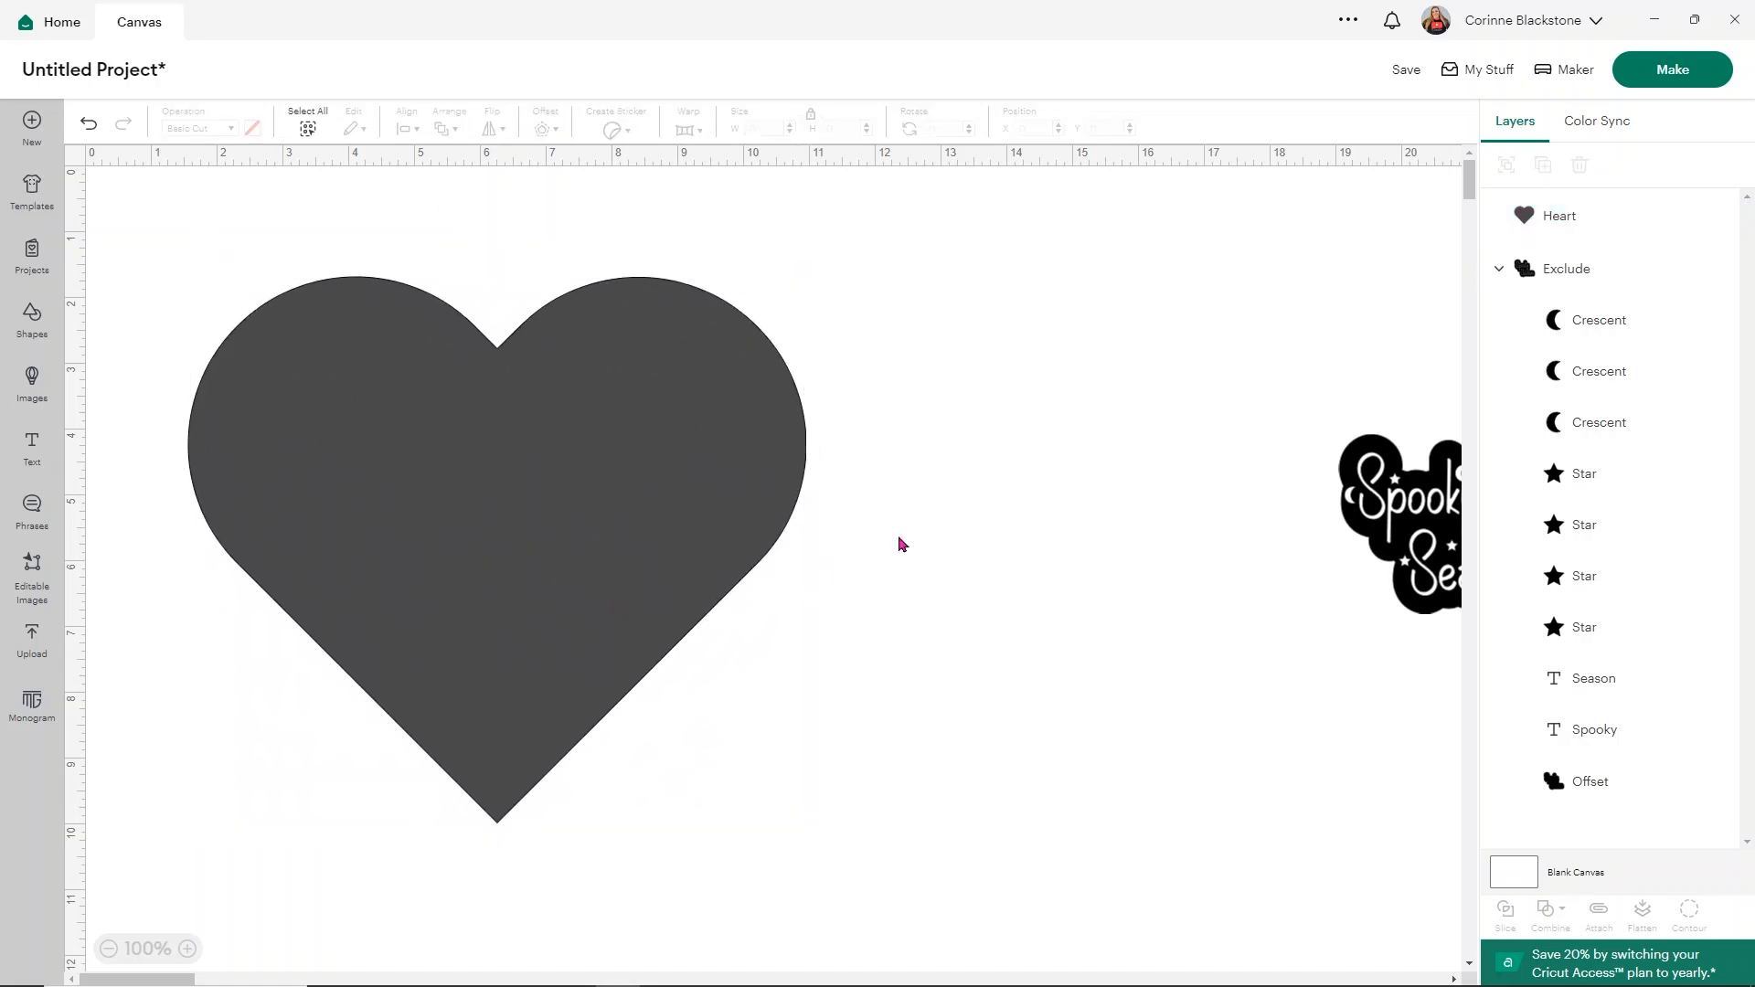
# Add the text "Love" and set its font to the system font Better Day.
pyautogui.click(32, 448)
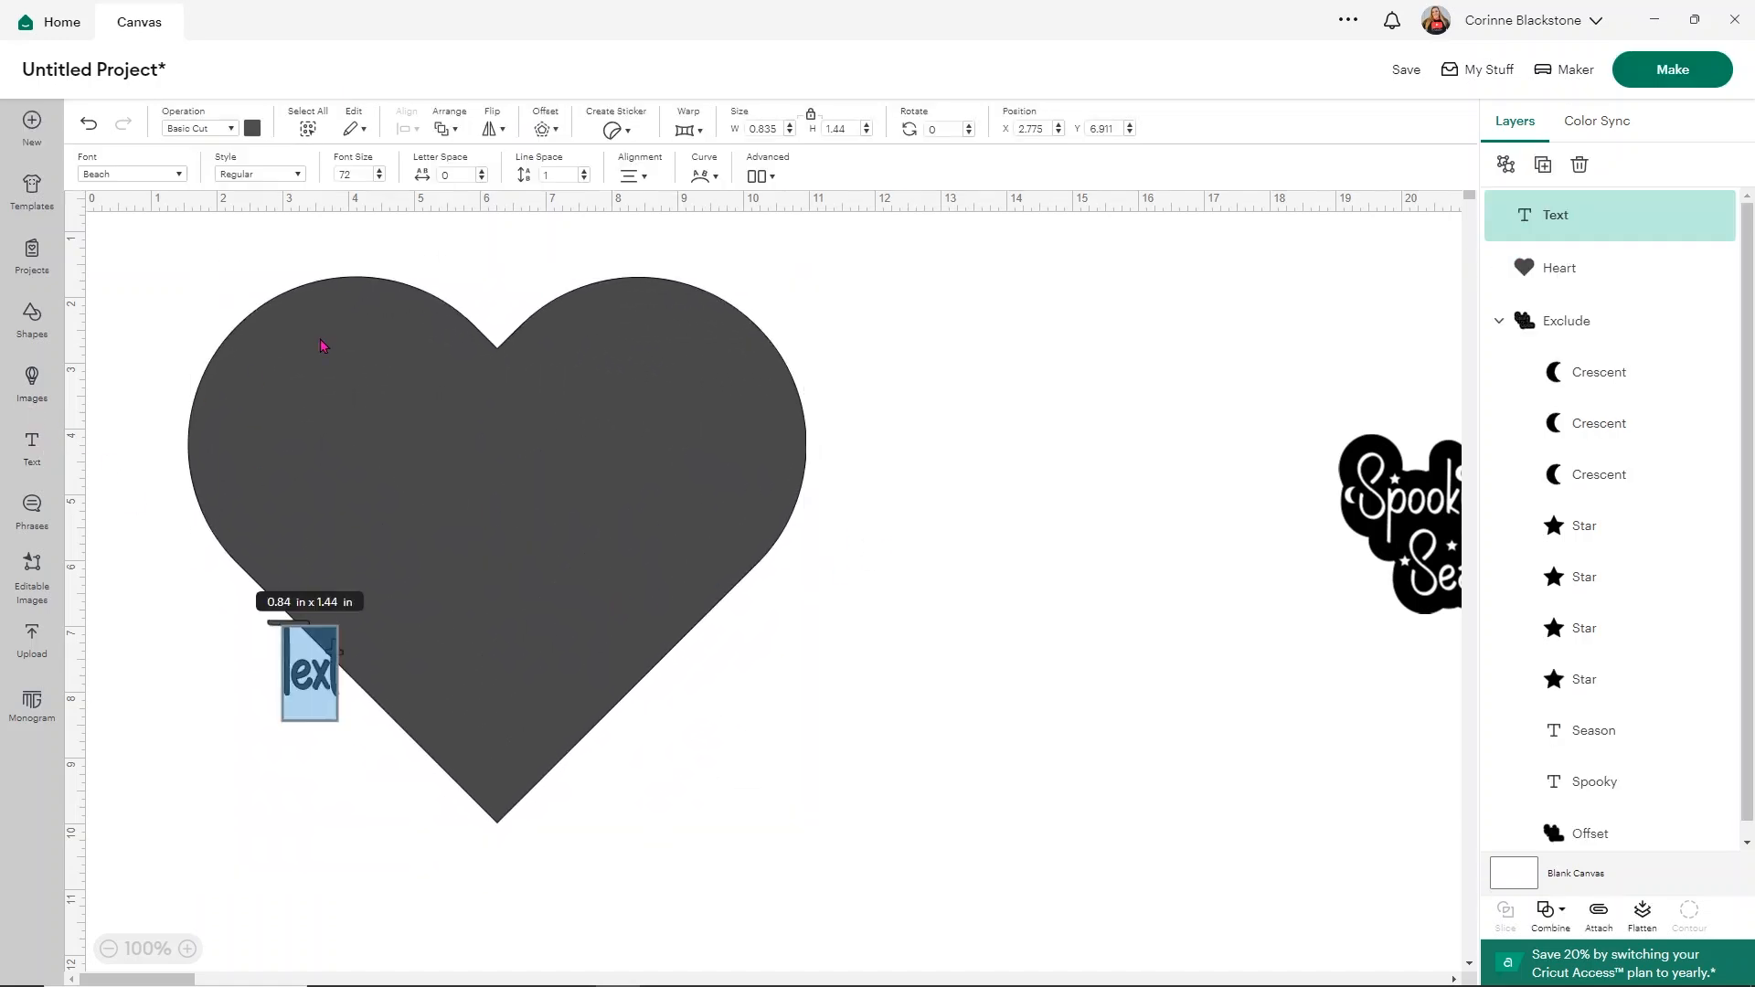
pyautogui.write('Love')
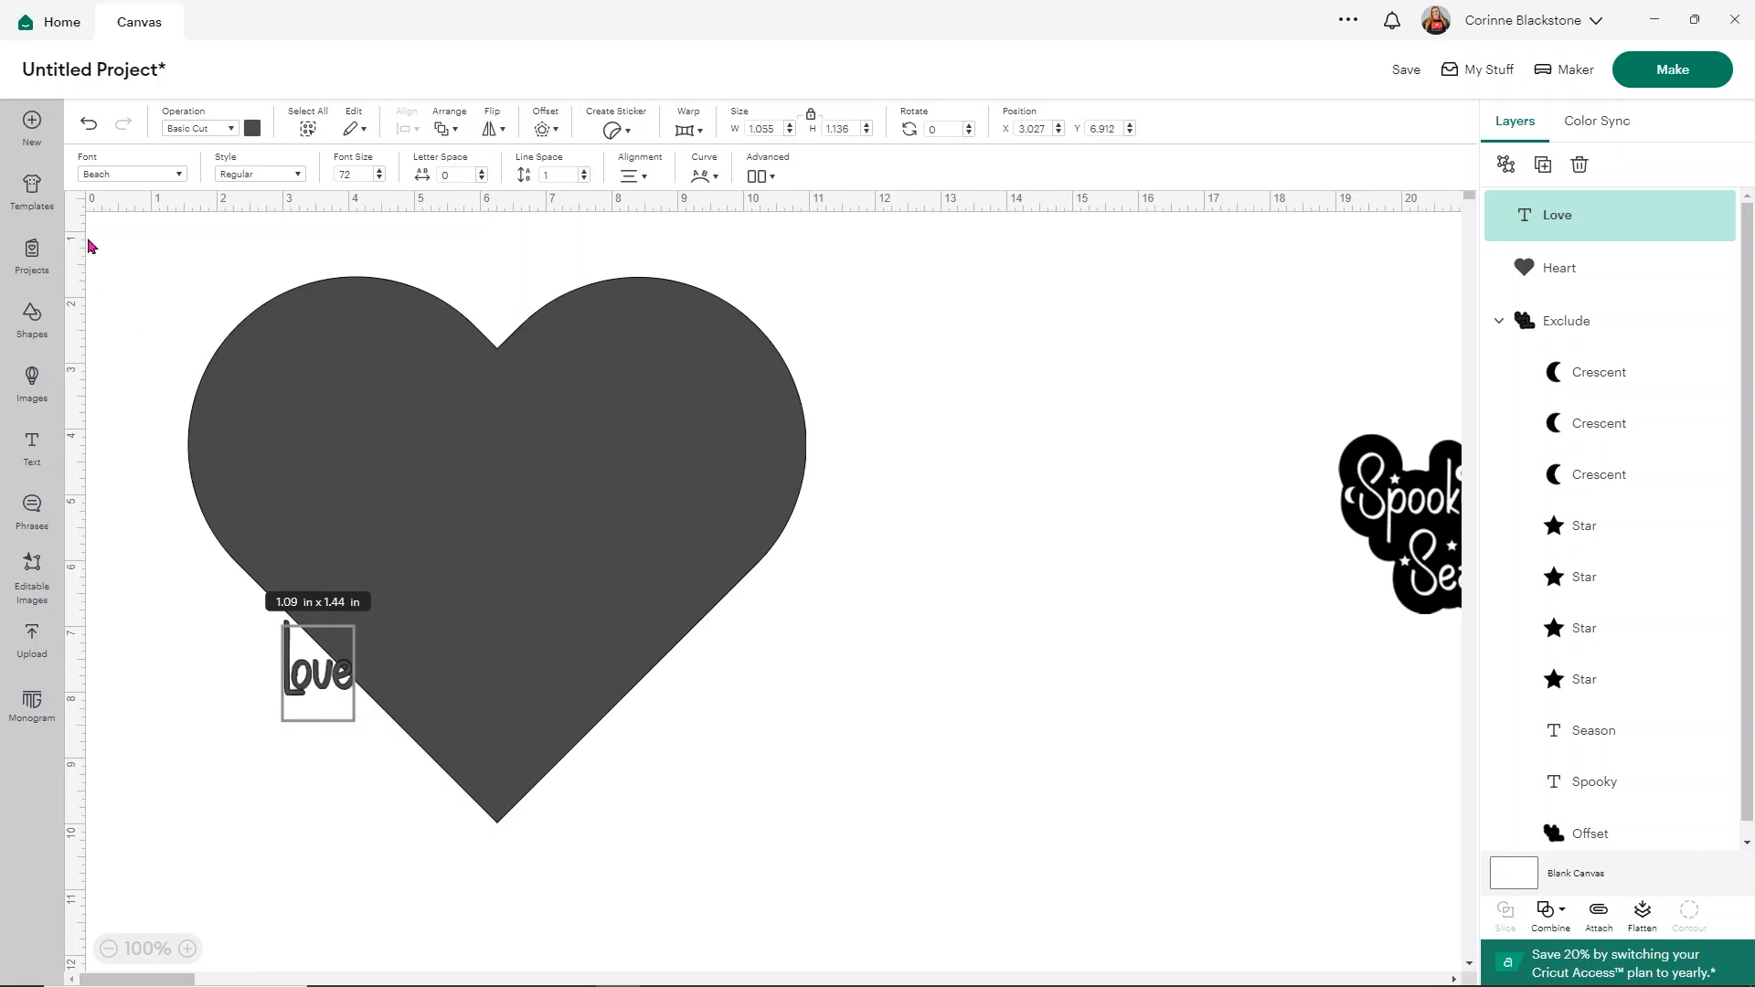
pyautogui.click(131, 175)
pyautogui.scroll(-5, 475, 658)
pyautogui.scroll(-4, 464, 638)
pyautogui.click(294, 422)
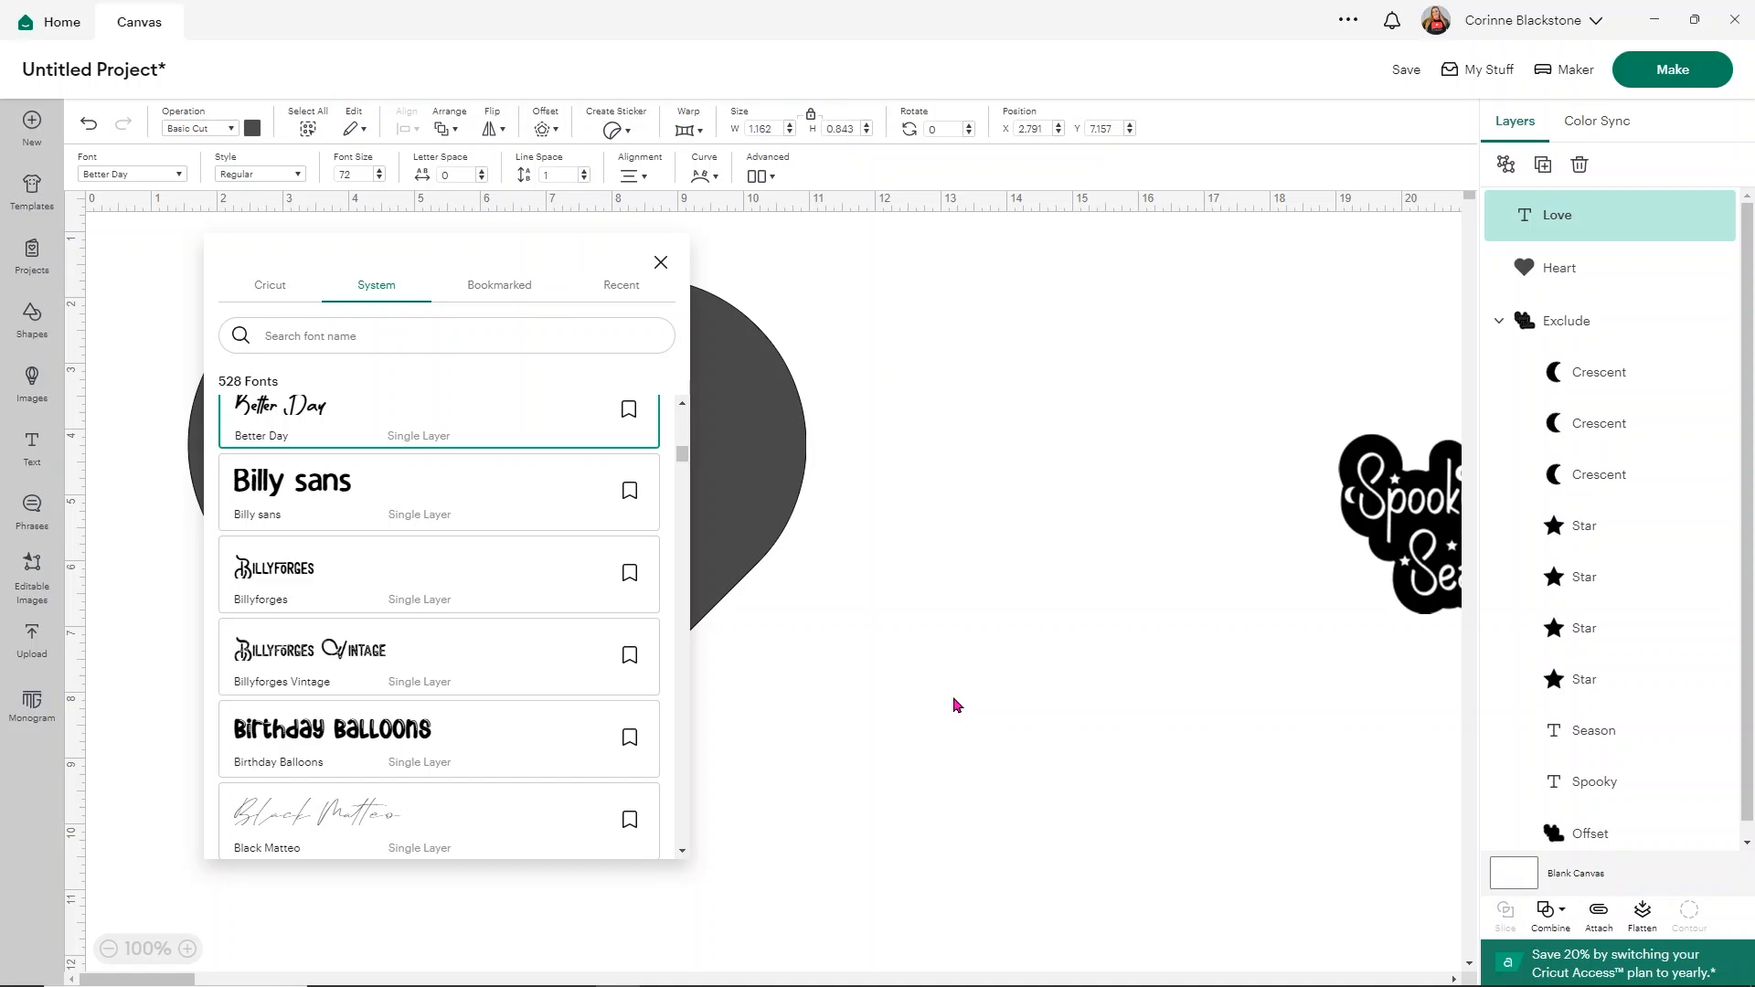
pyautogui.click(917, 697)
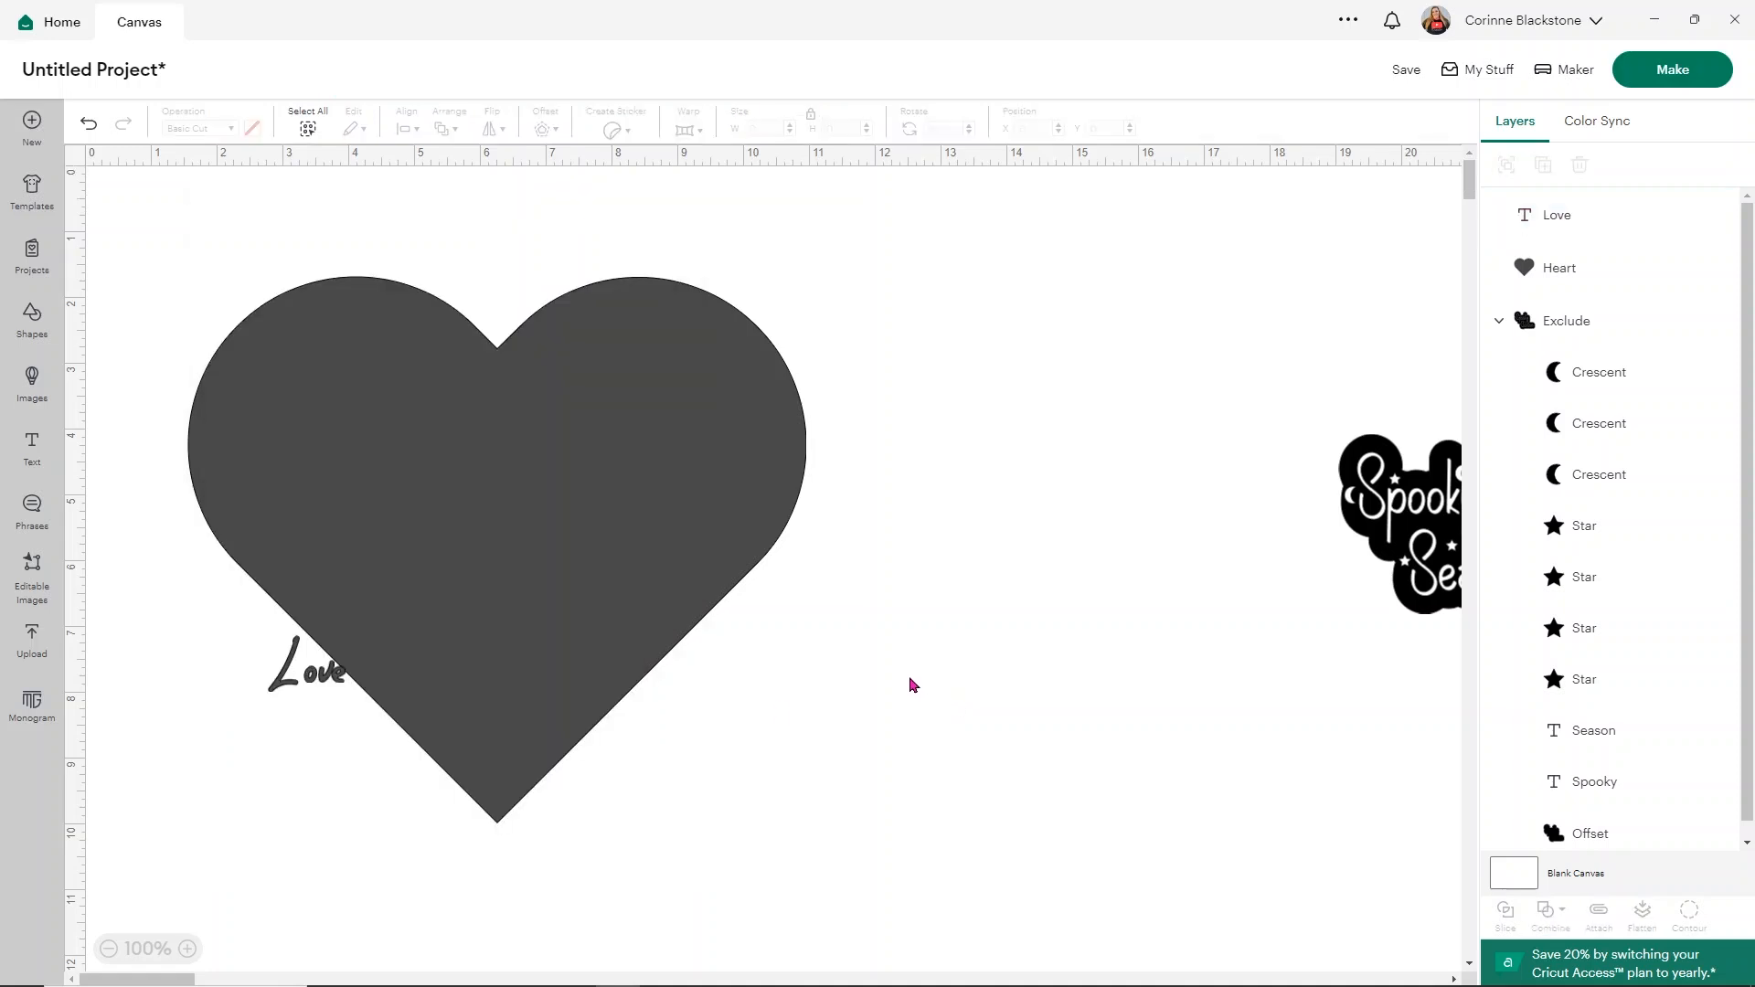
# Move the "Love" text to the heart's lower right edge and color it red.
pyautogui.moveTo(332, 681); pyautogui.dragTo(777, 604)
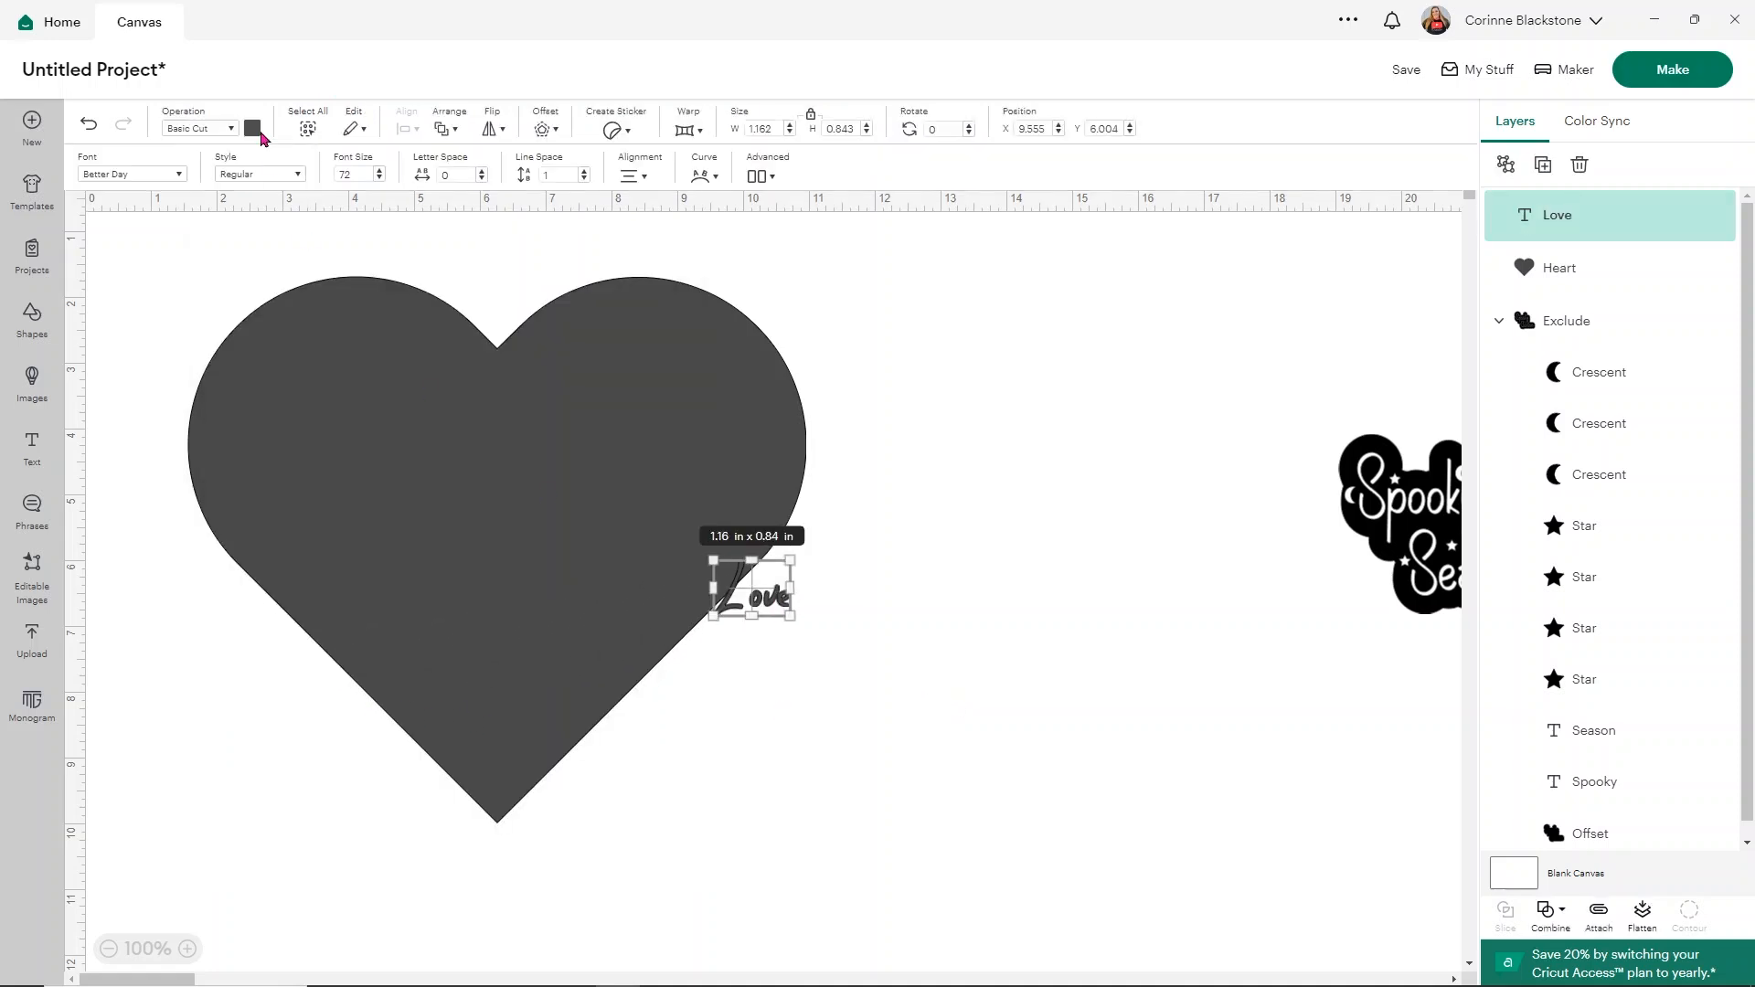
pyautogui.click(253, 128)
pyautogui.click(273, 272)
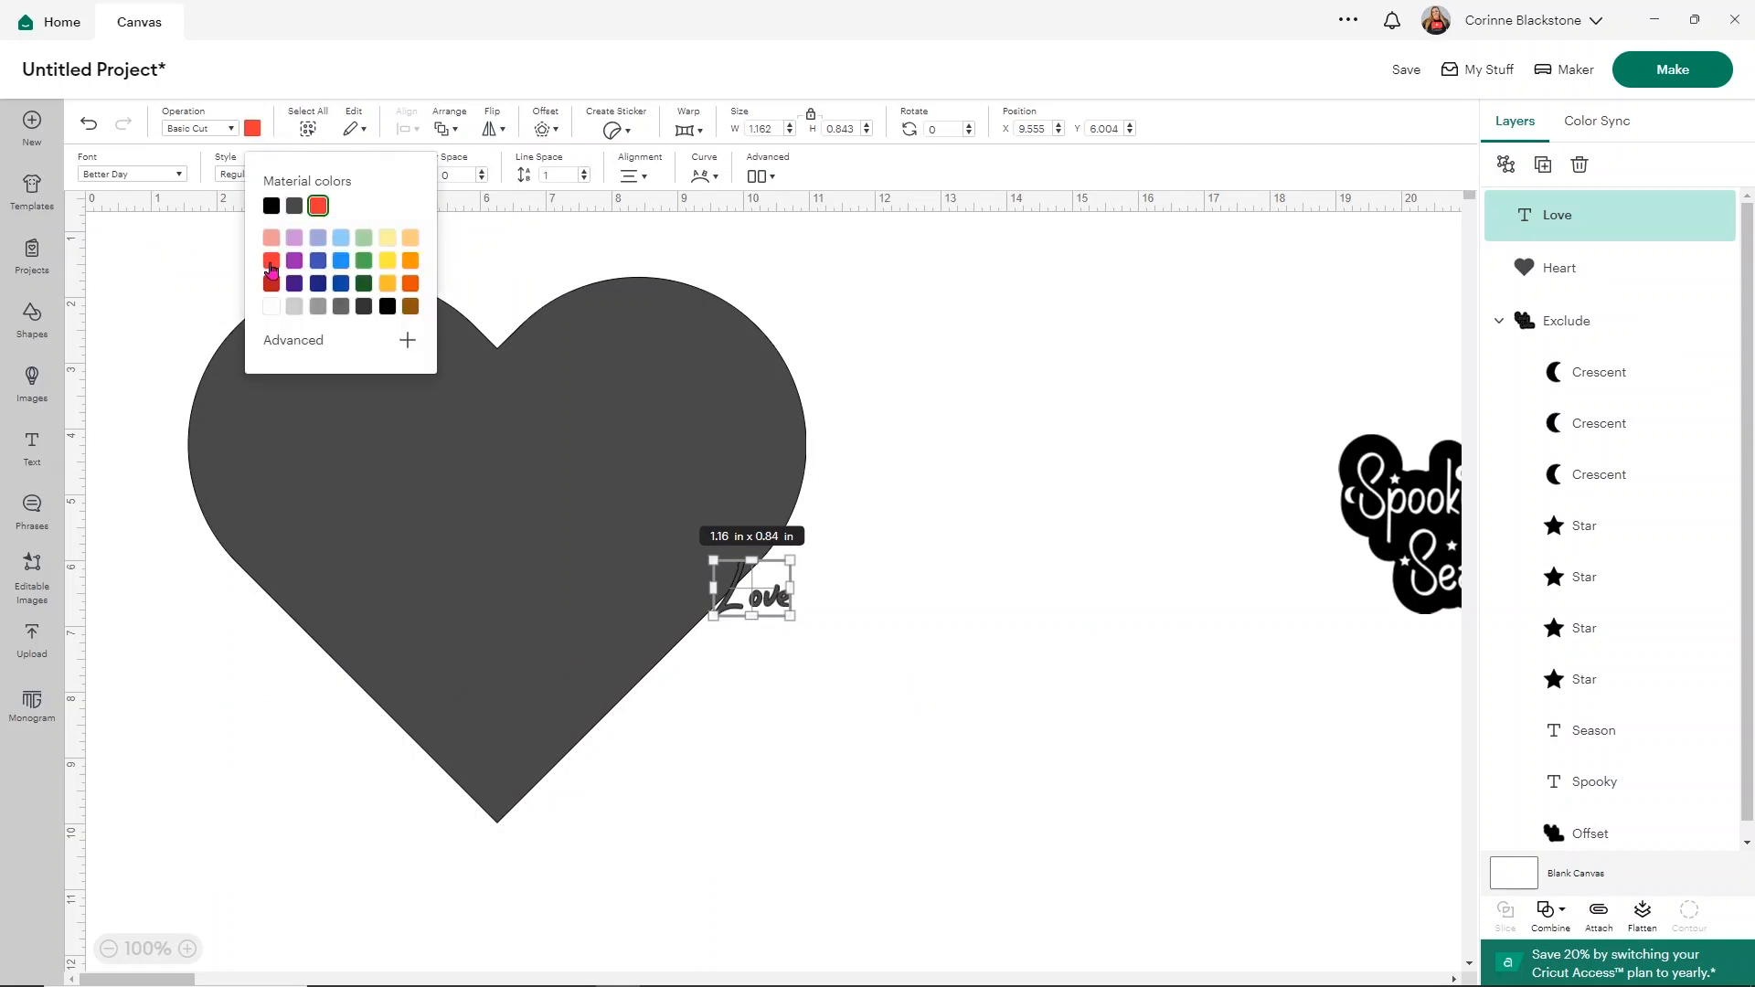
pyautogui.click(842, 630)
# Enlarge the "Love" text to about 10.35 x 7.51 in and place it across the heart, extending past its edges.
pyautogui.moveTo(780, 605); pyautogui.dragTo(1011, 850)
pyautogui.moveTo(977, 740); pyautogui.dragTo(740, 591)
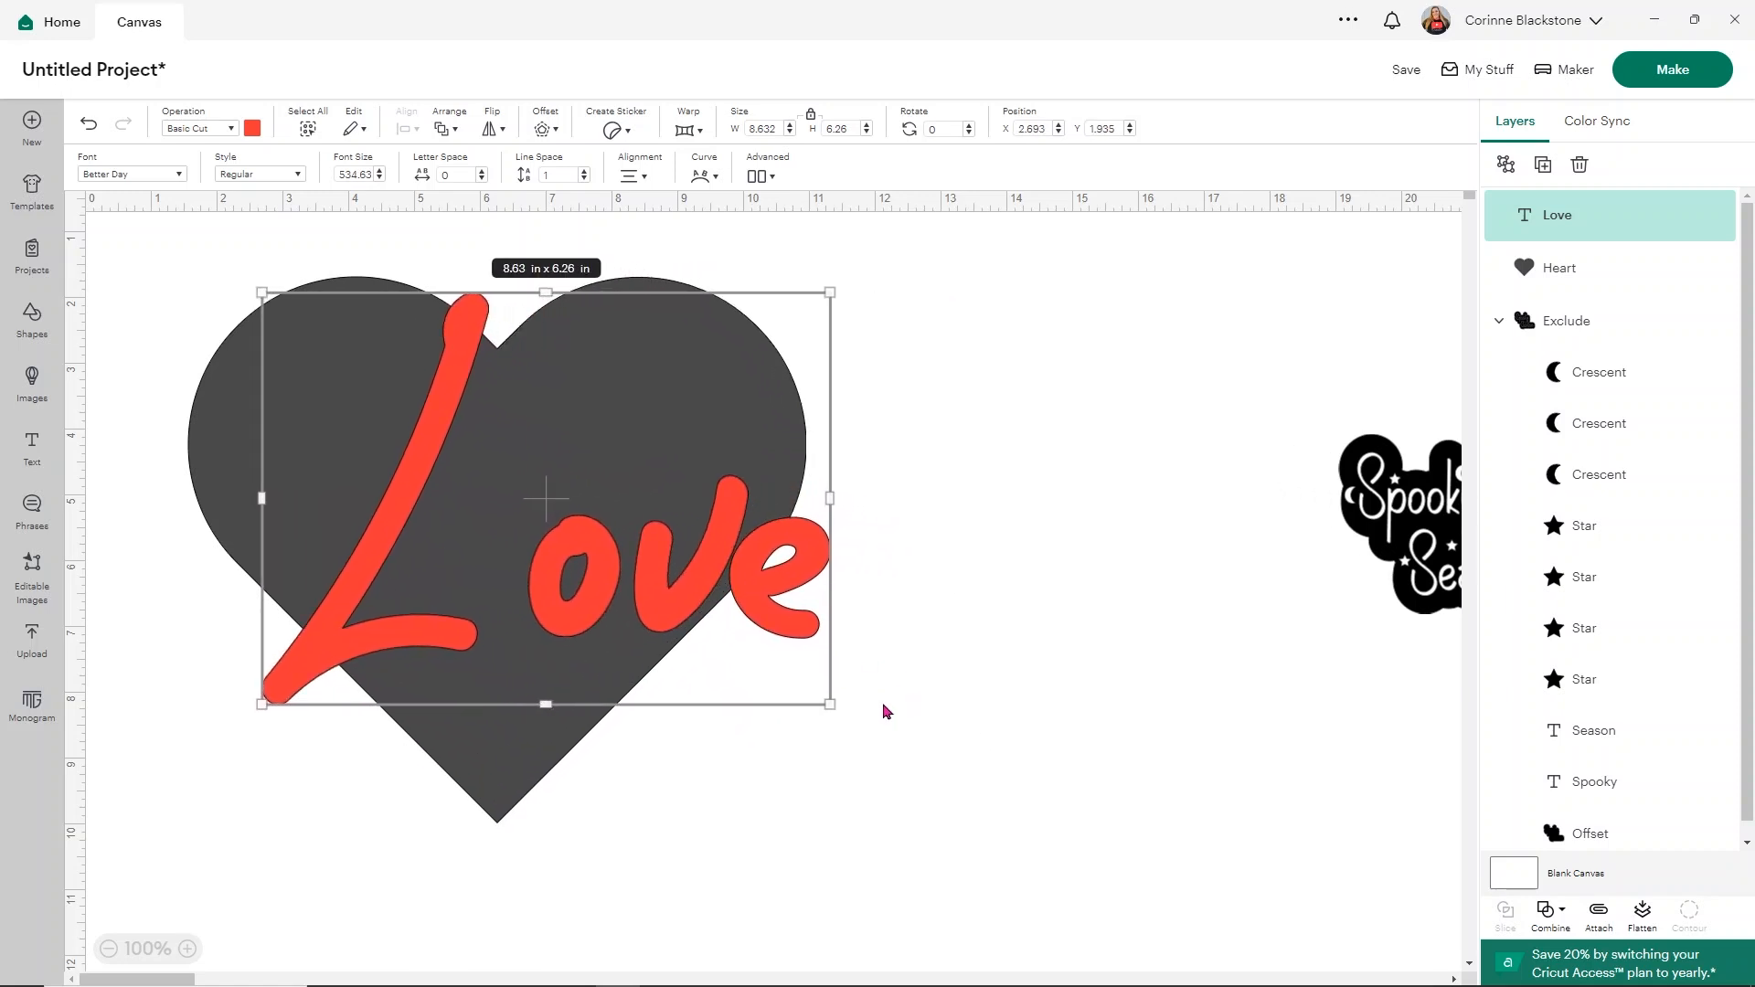
pyautogui.moveTo(830, 702); pyautogui.dragTo(944, 787)
pyautogui.moveTo(872, 656); pyautogui.dragTo(834, 631)
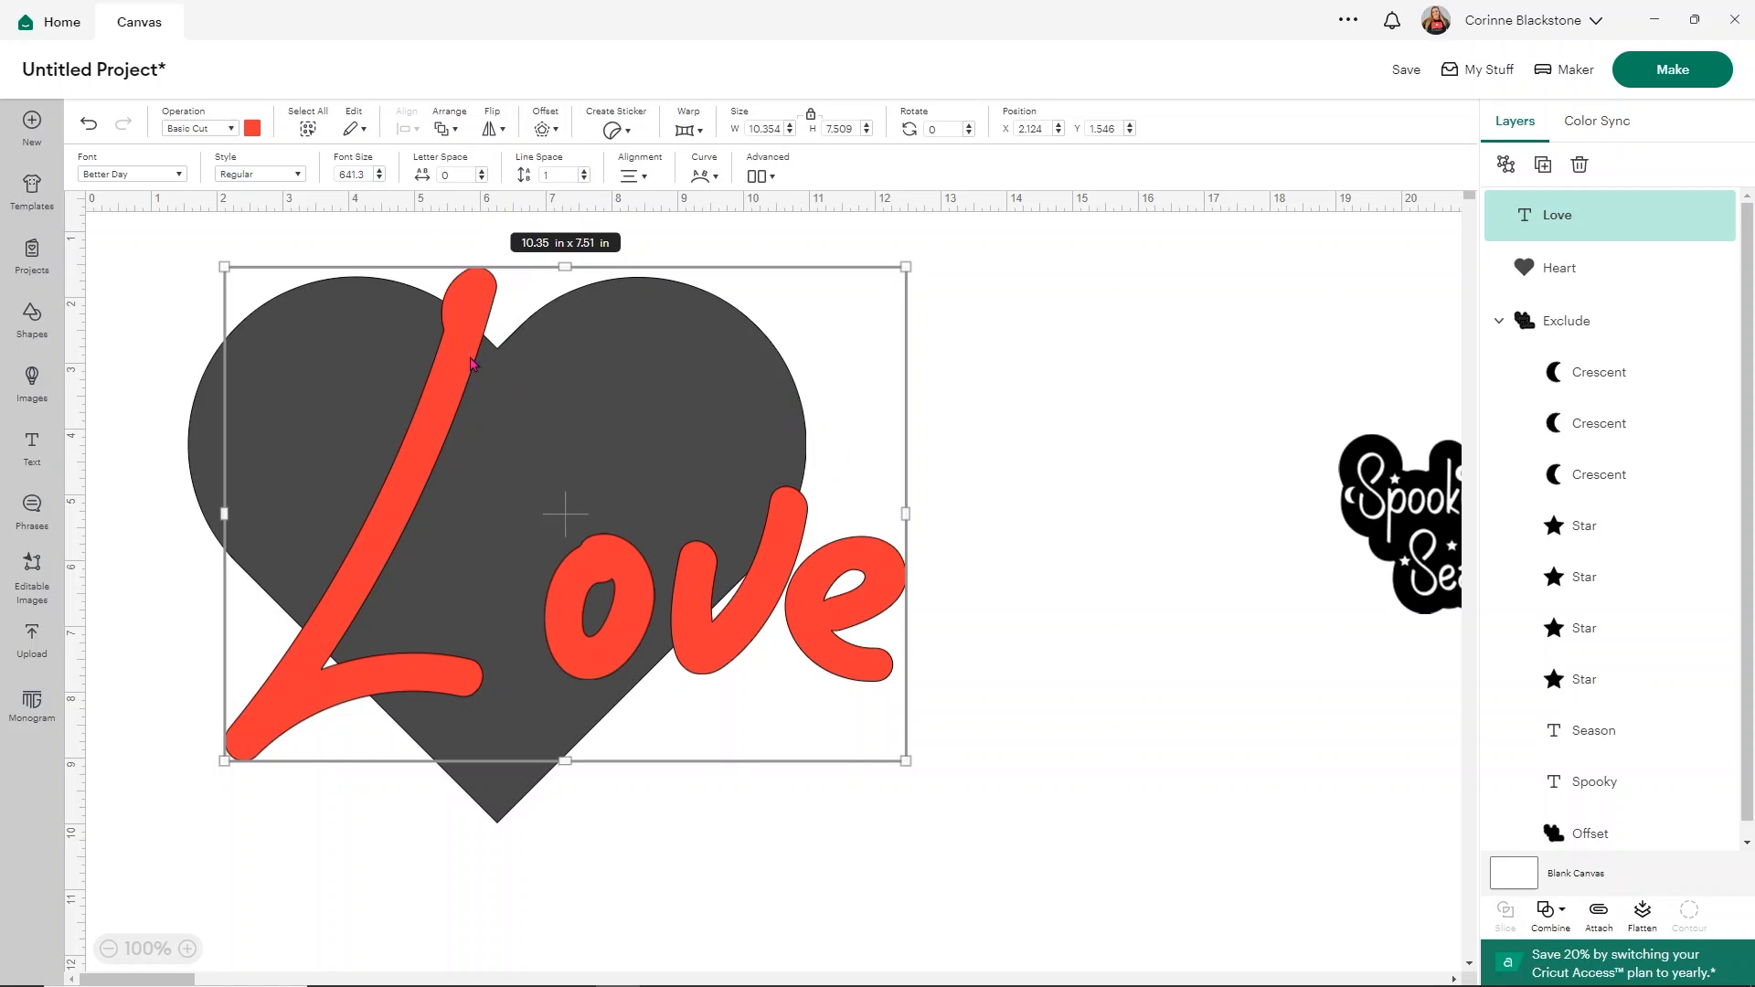
pyautogui.click(967, 742)
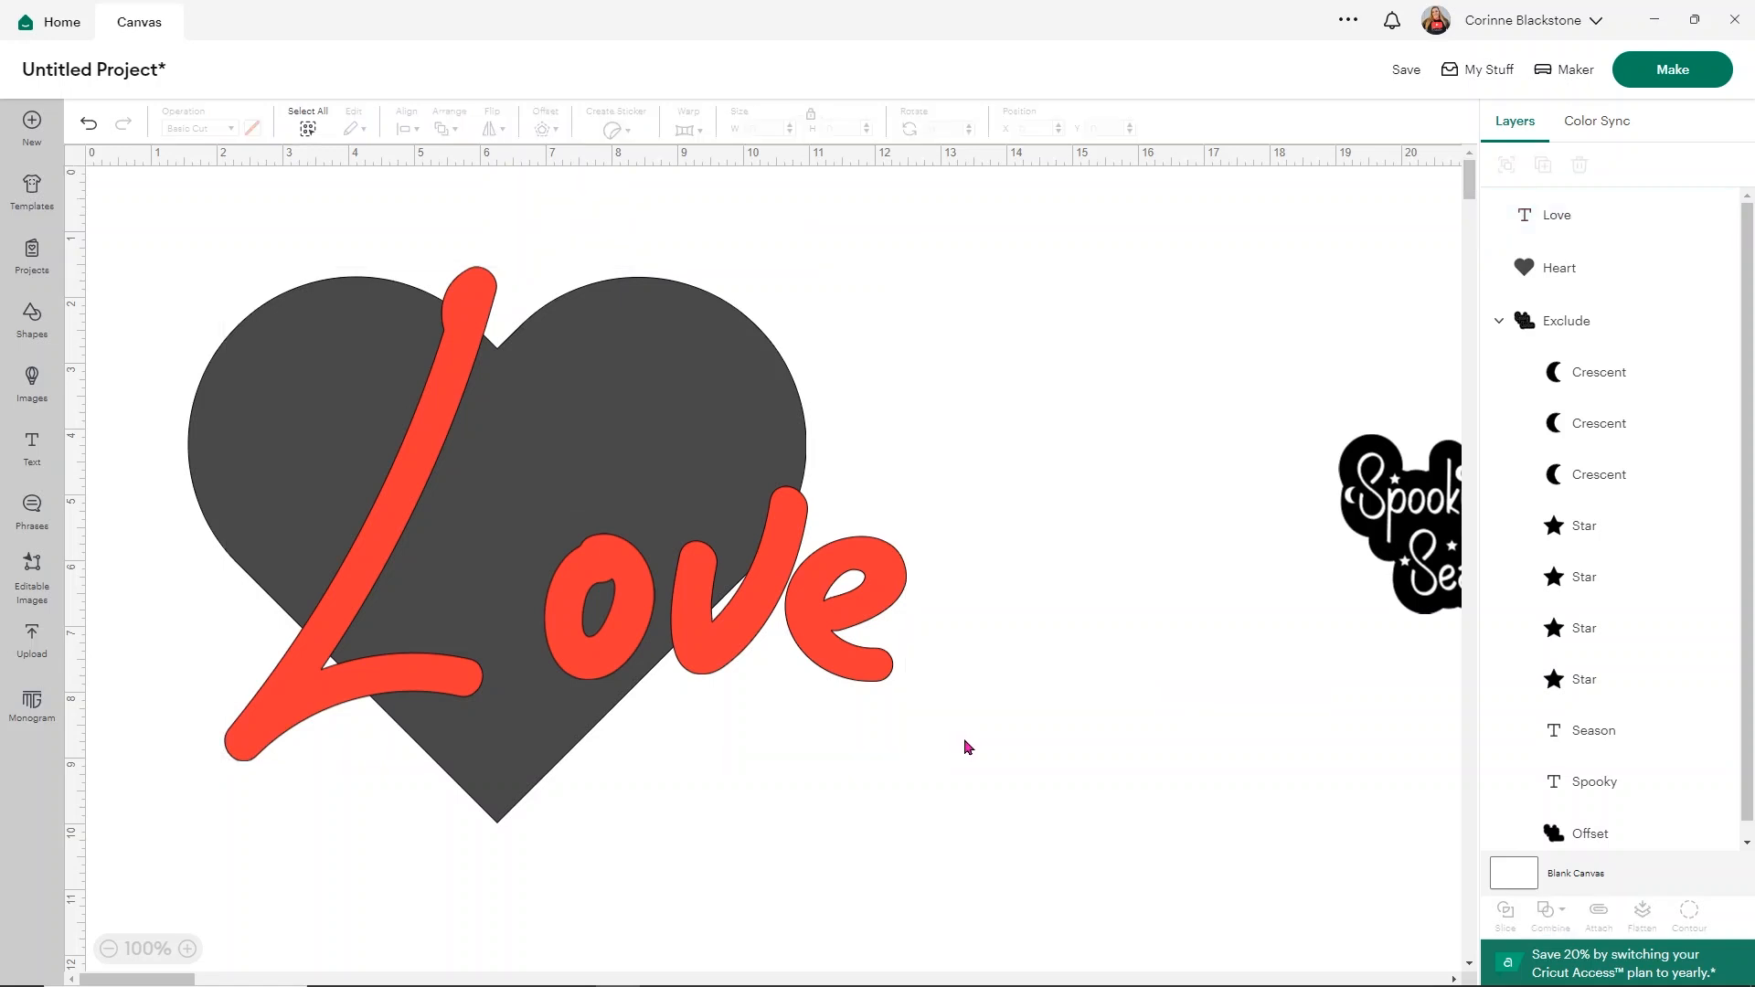
# Select the heart and the "Love" text and combine them with Exclude.
pyautogui.moveTo(1077, 880); pyautogui.dragTo(122, 252)
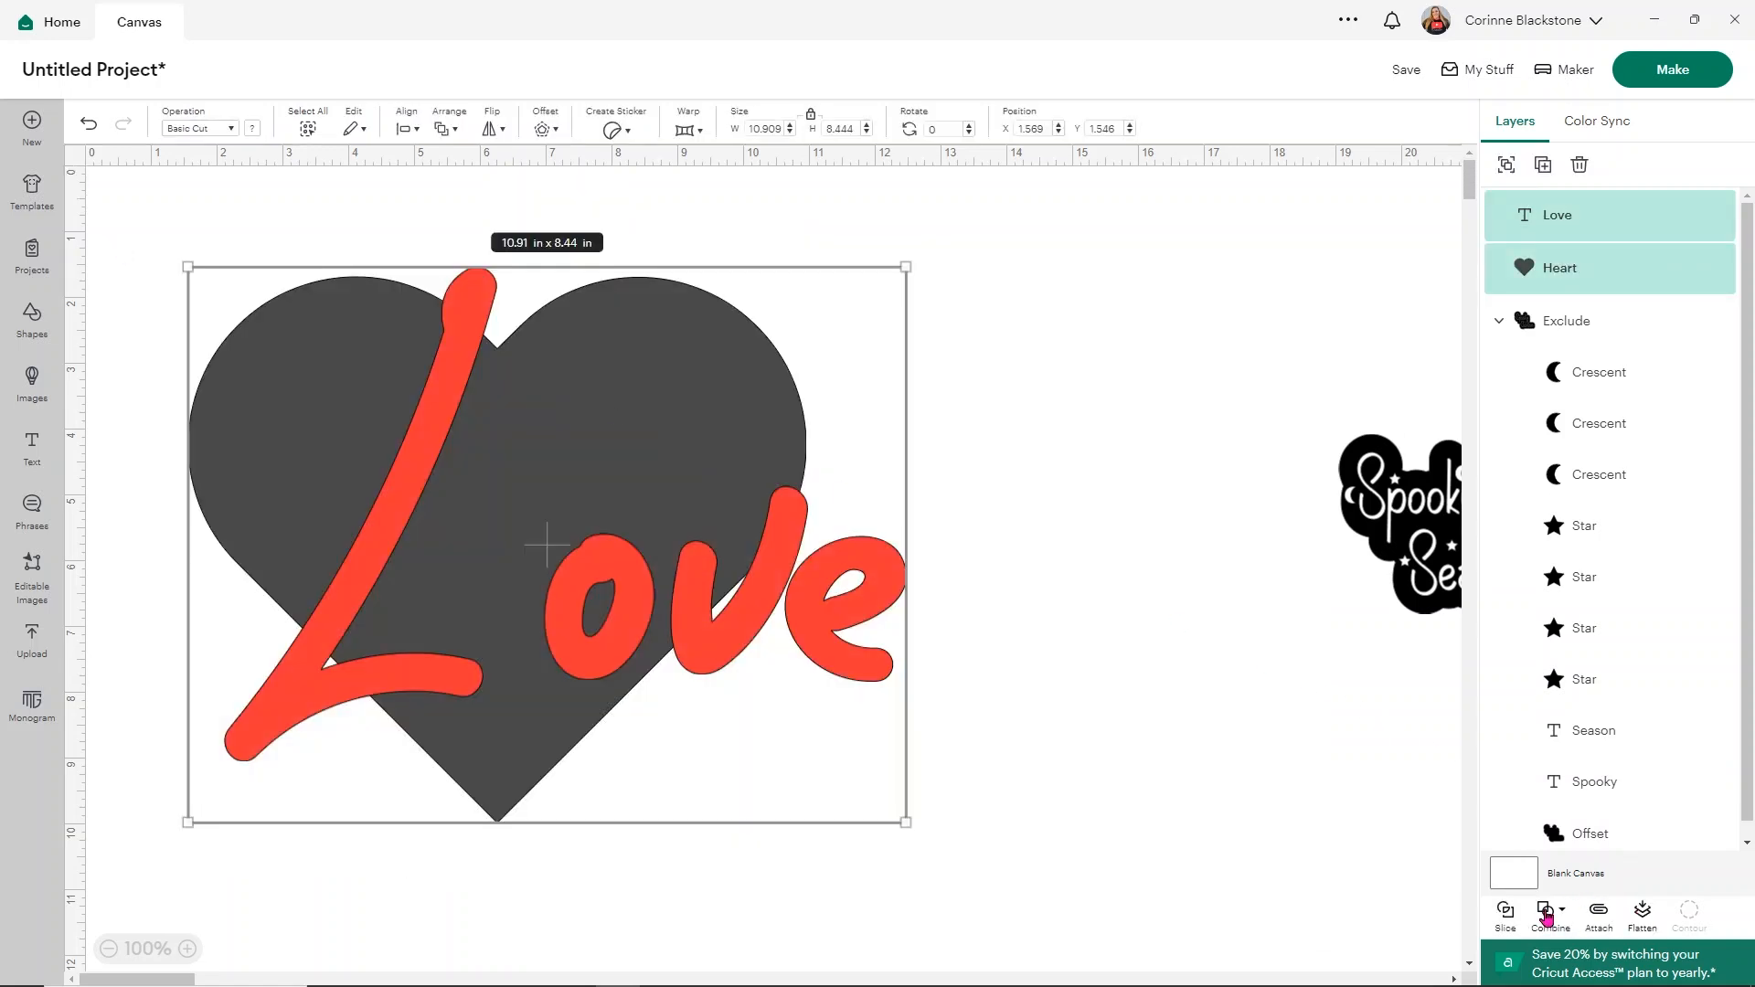
pyautogui.click(1546, 910)
pyautogui.click(1590, 869)
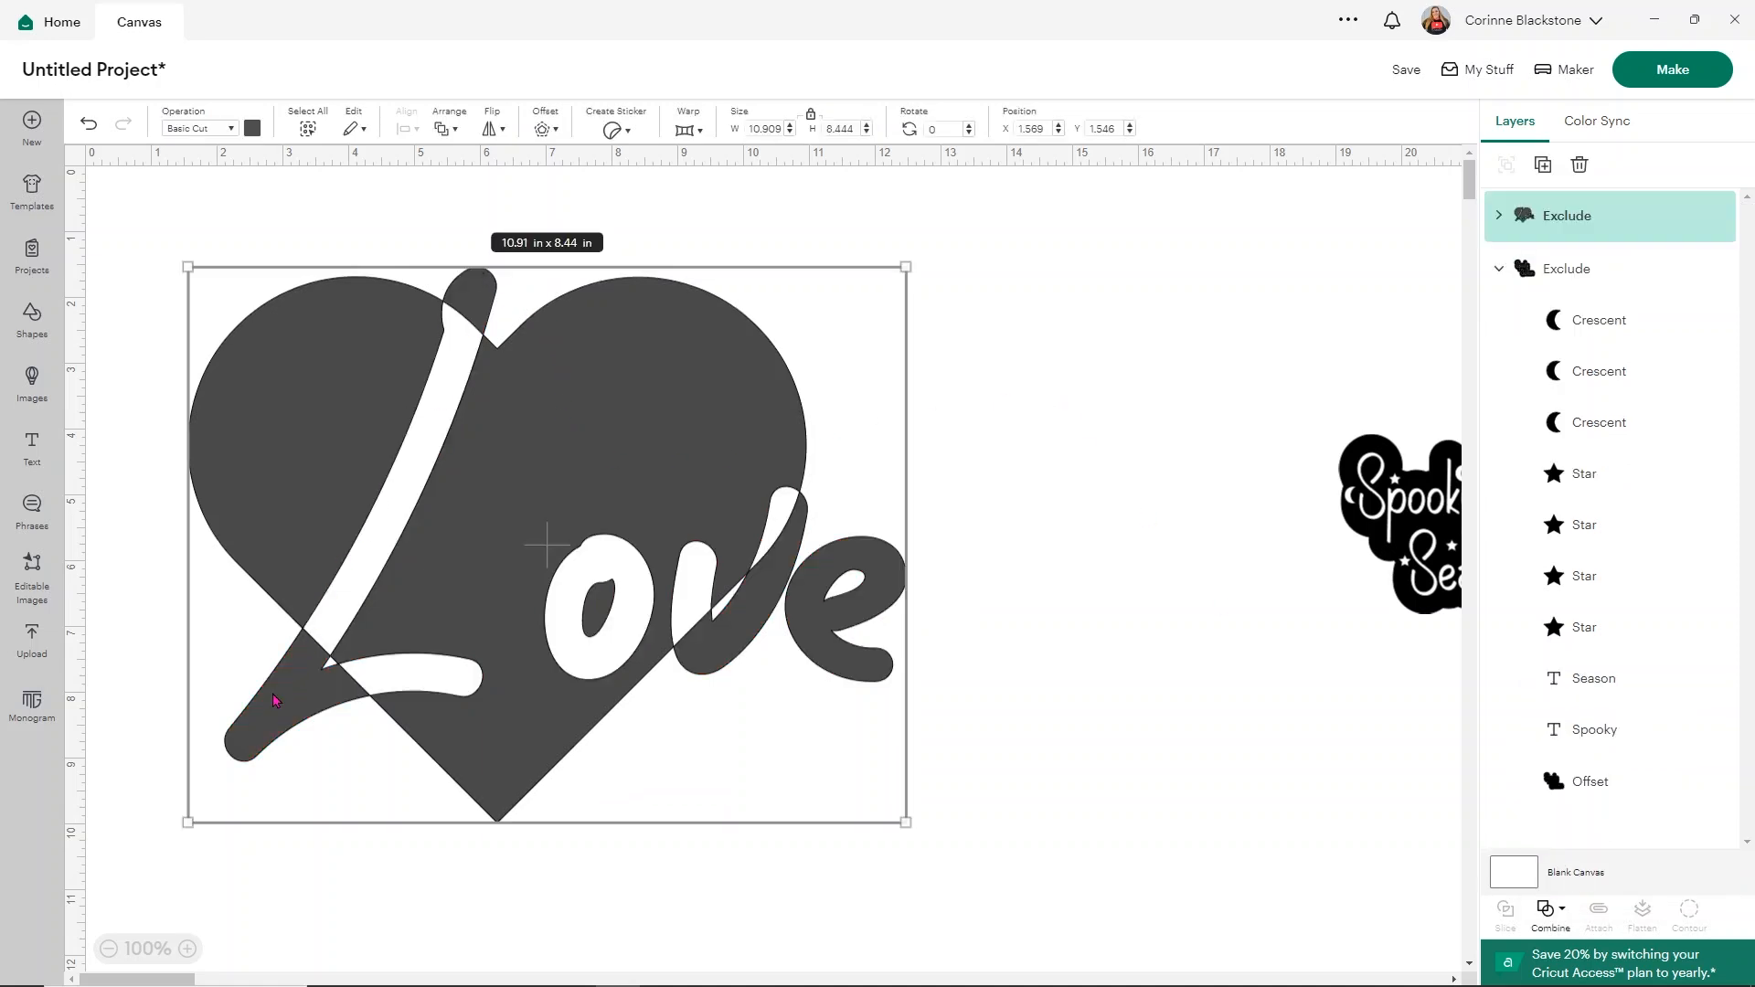
pyautogui.click(900, 443)
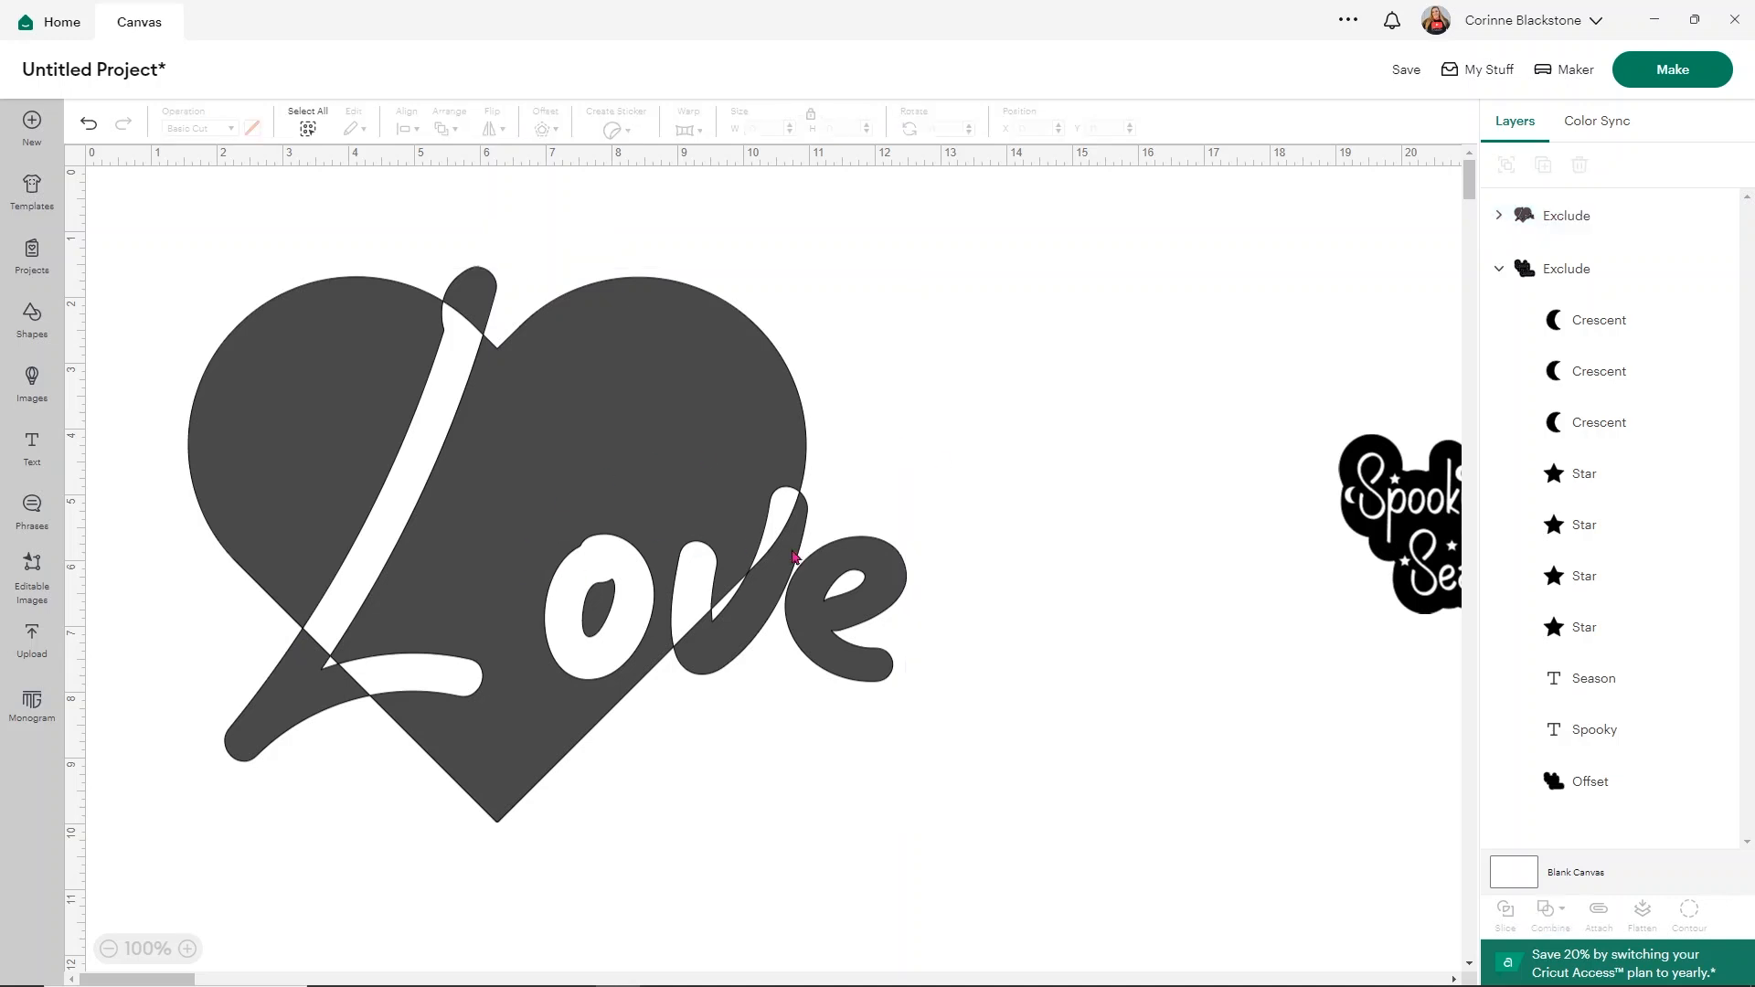
# Expand the heart's Exclude group and compare its separate "Love" layer with the combined shape.
pyautogui.click(1498, 215)
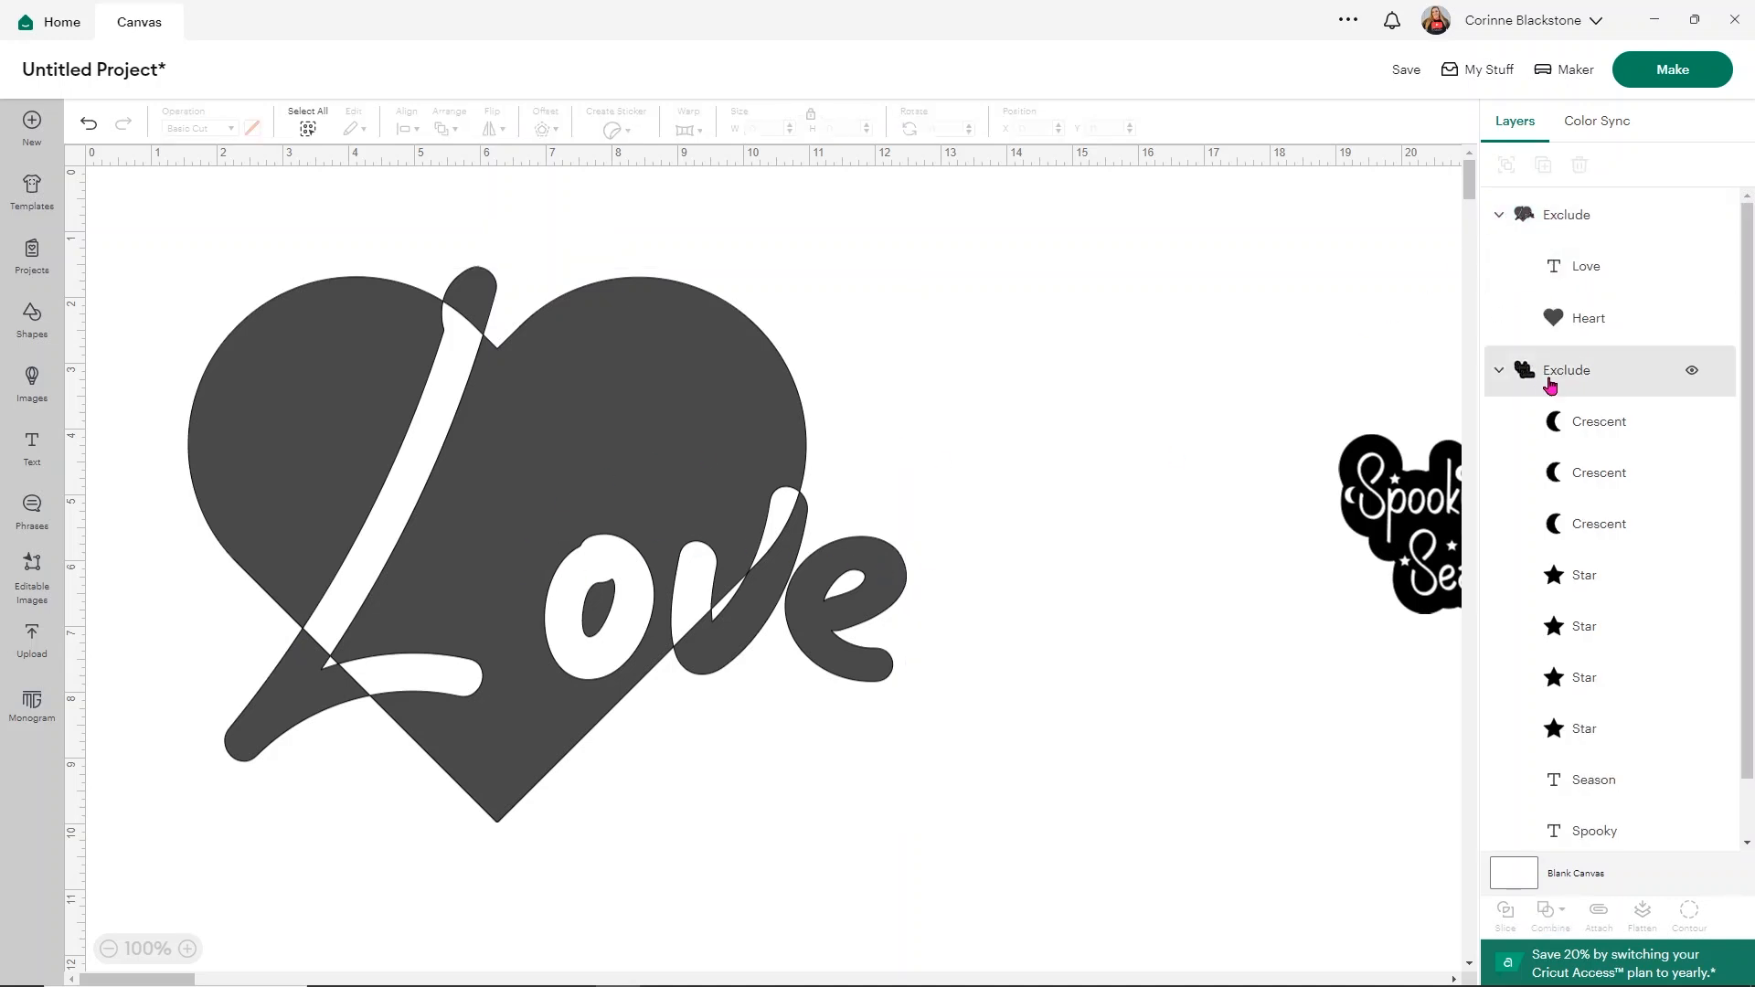
pyautogui.click(1577, 291)
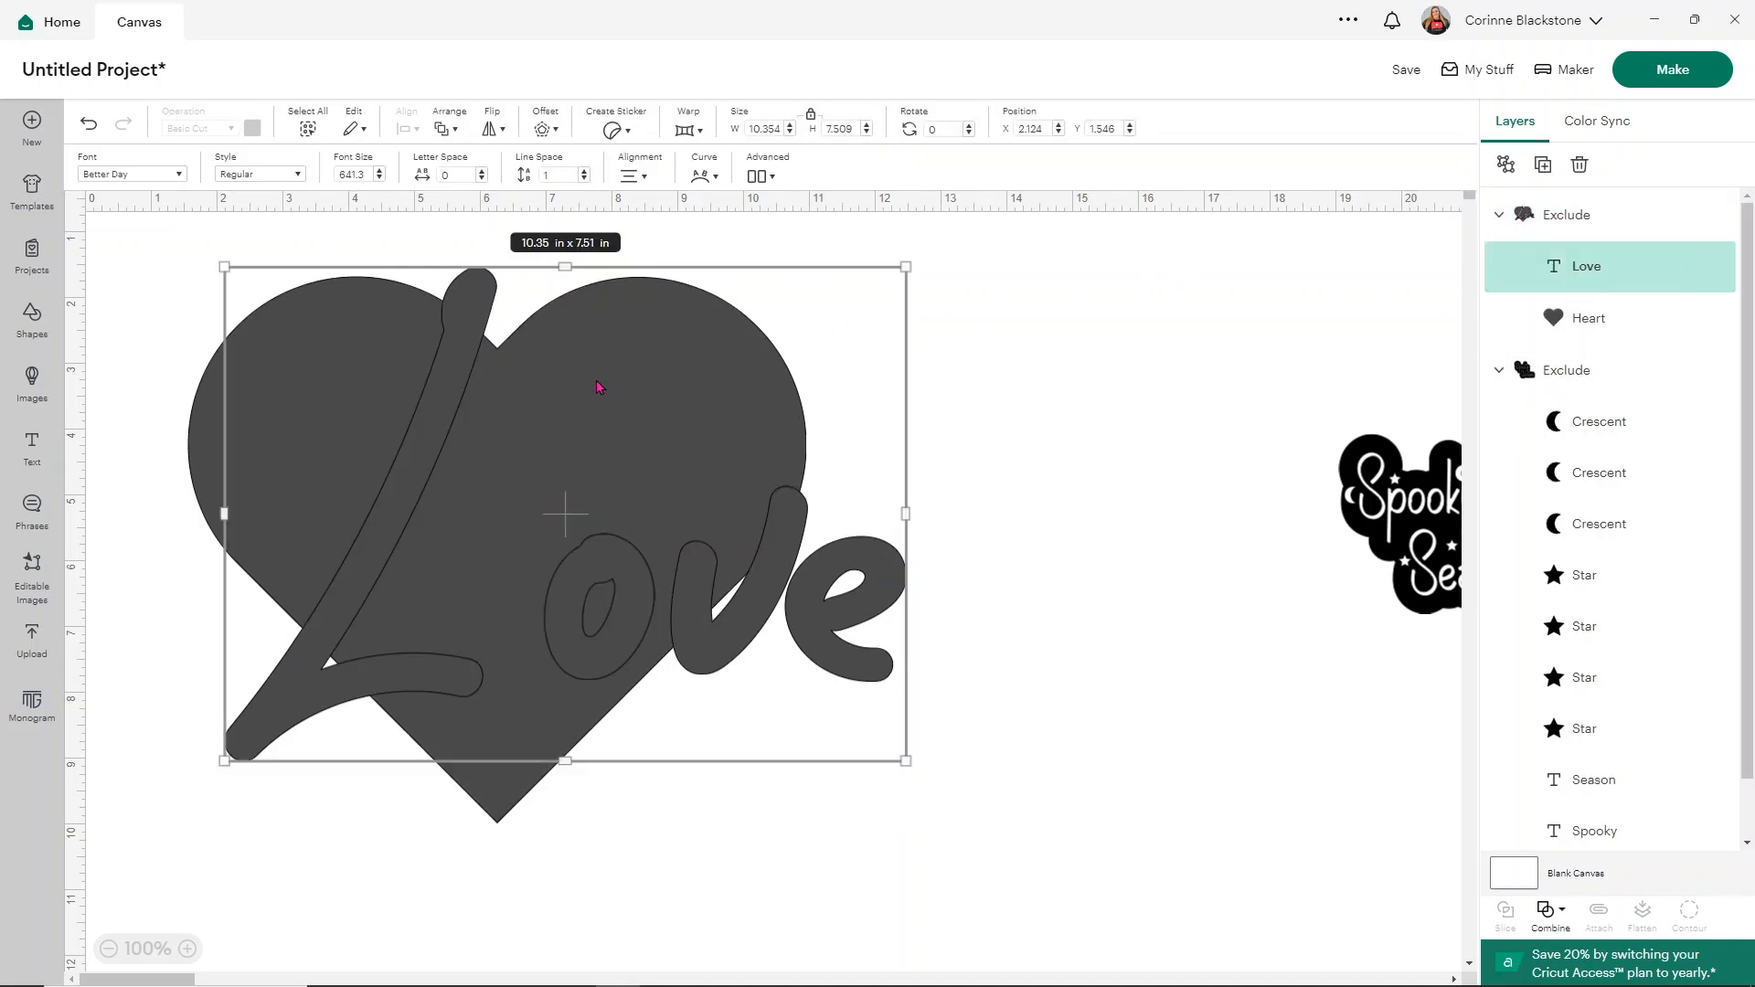
pyautogui.click(1558, 215)
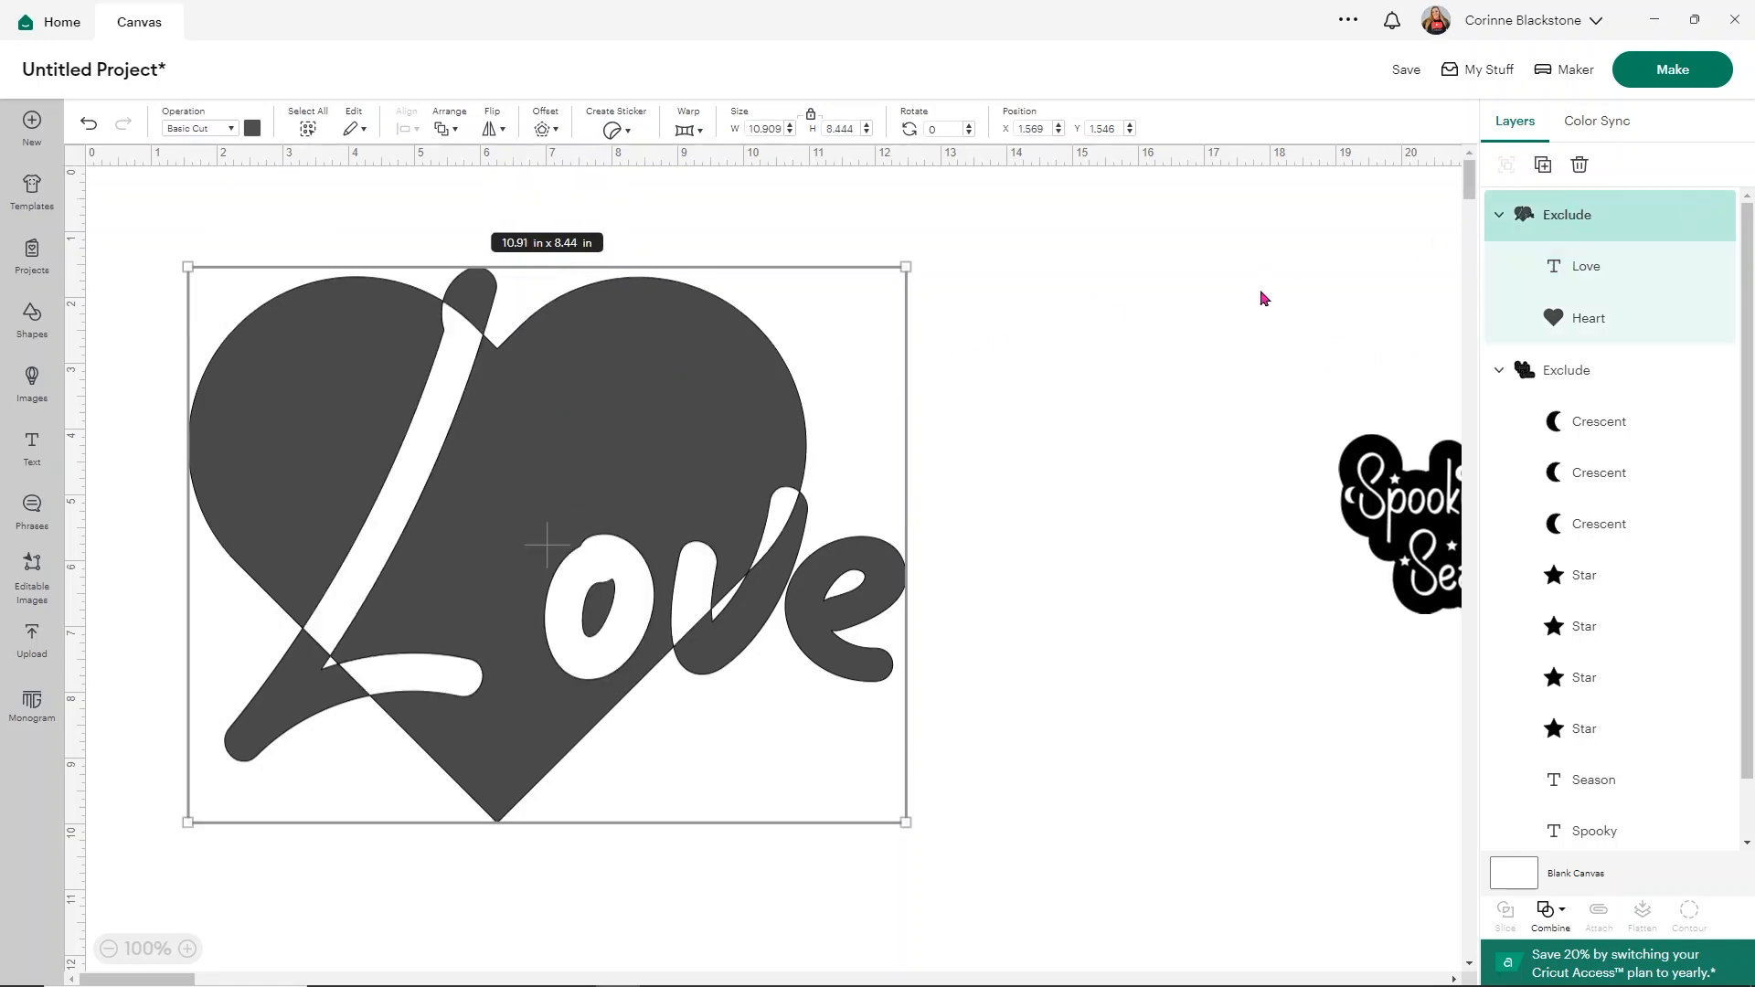
pyautogui.click(1616, 263)
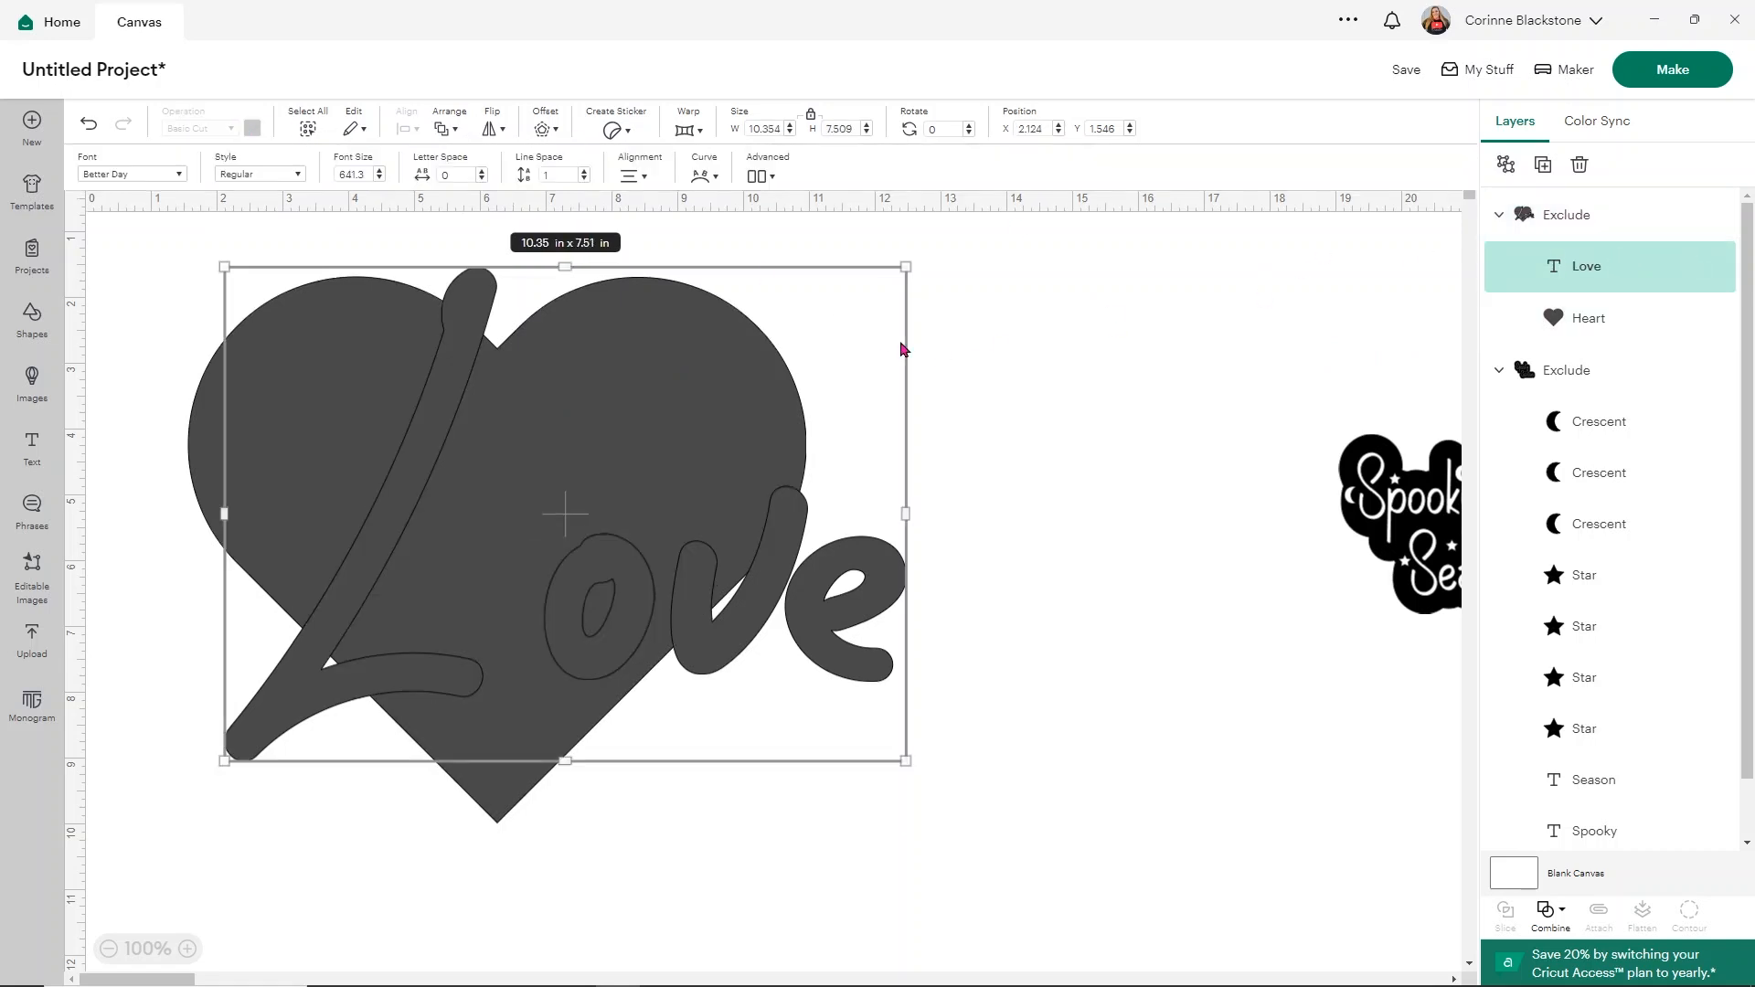
pyautogui.click(1021, 369)
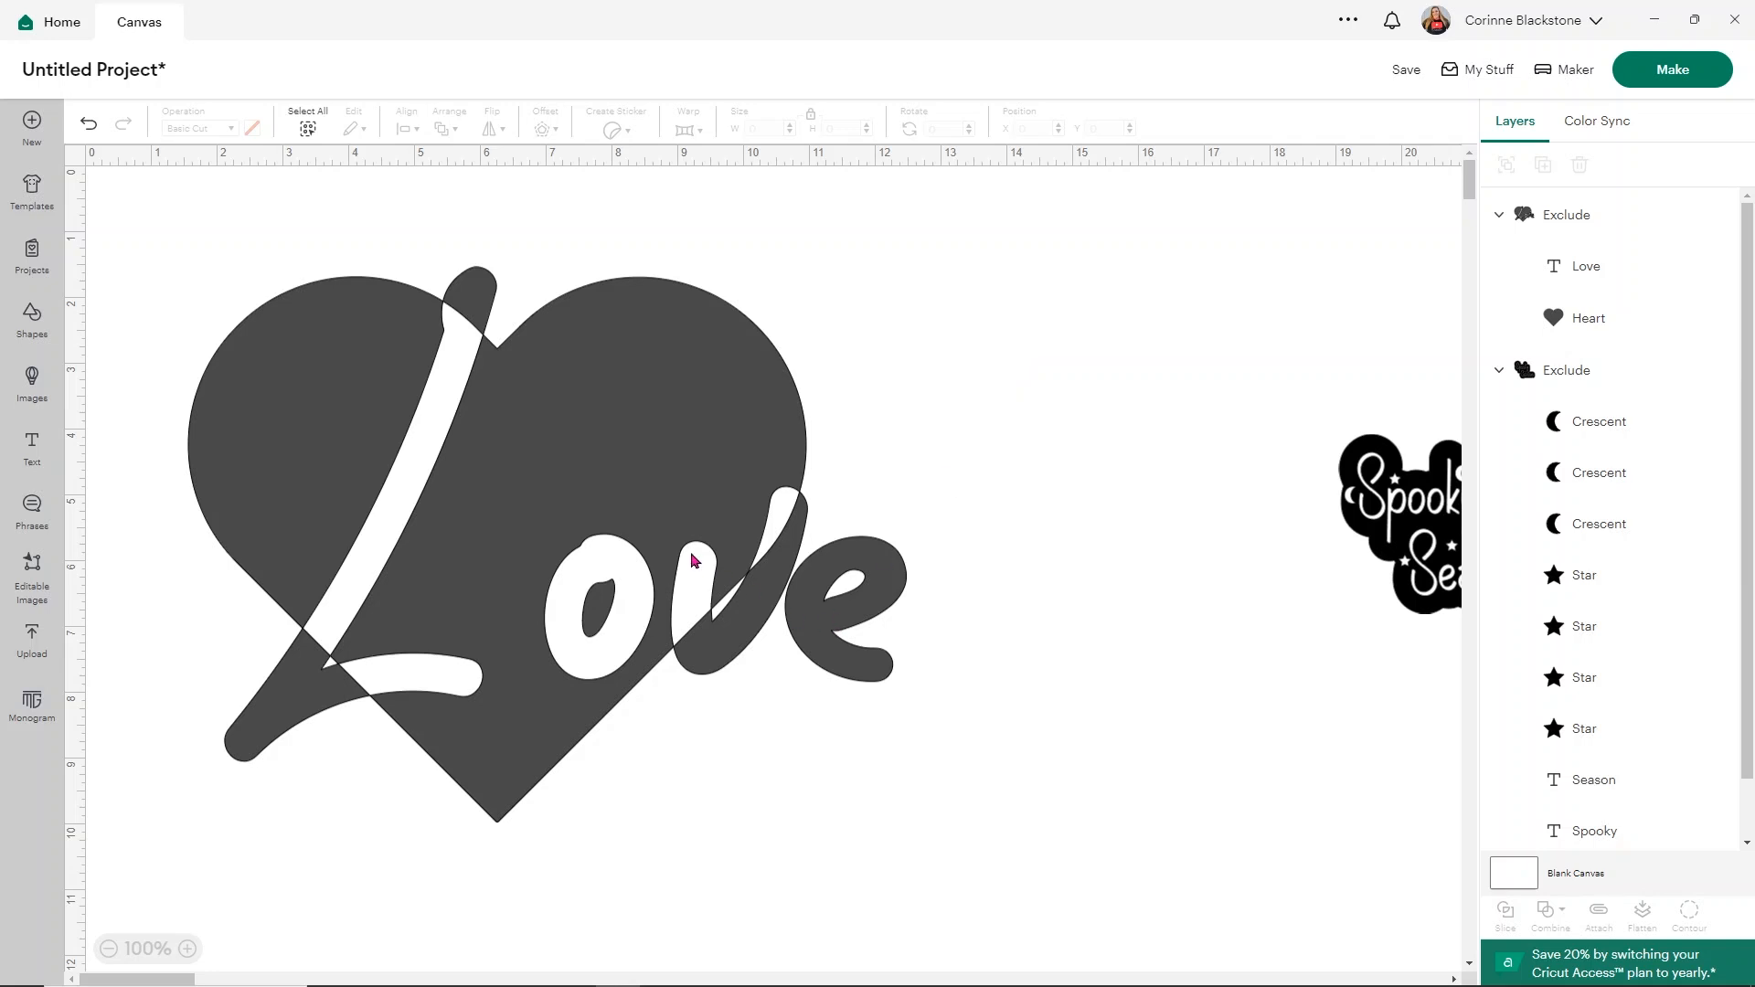
# Undo the last Exclude, then shrink the "Love" text and place it across the heart's lower right edge.
pyautogui.click(88, 129)
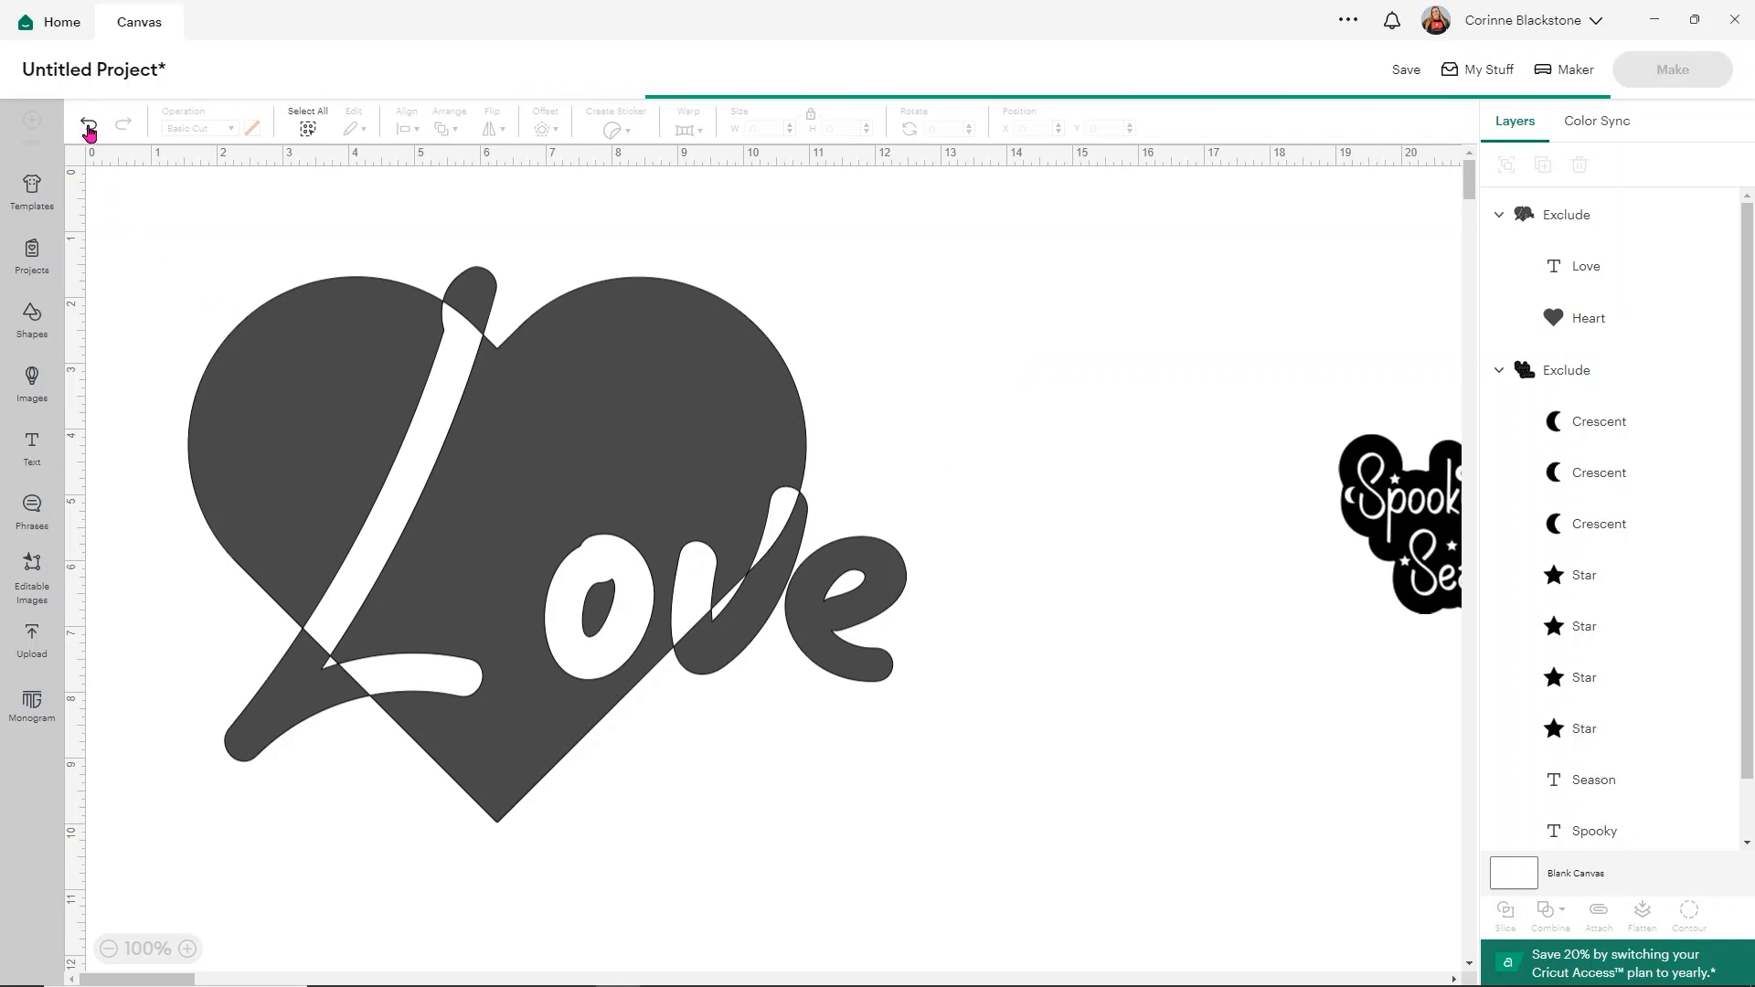
pyautogui.moveTo(853, 630); pyautogui.dragTo(1048, 820)
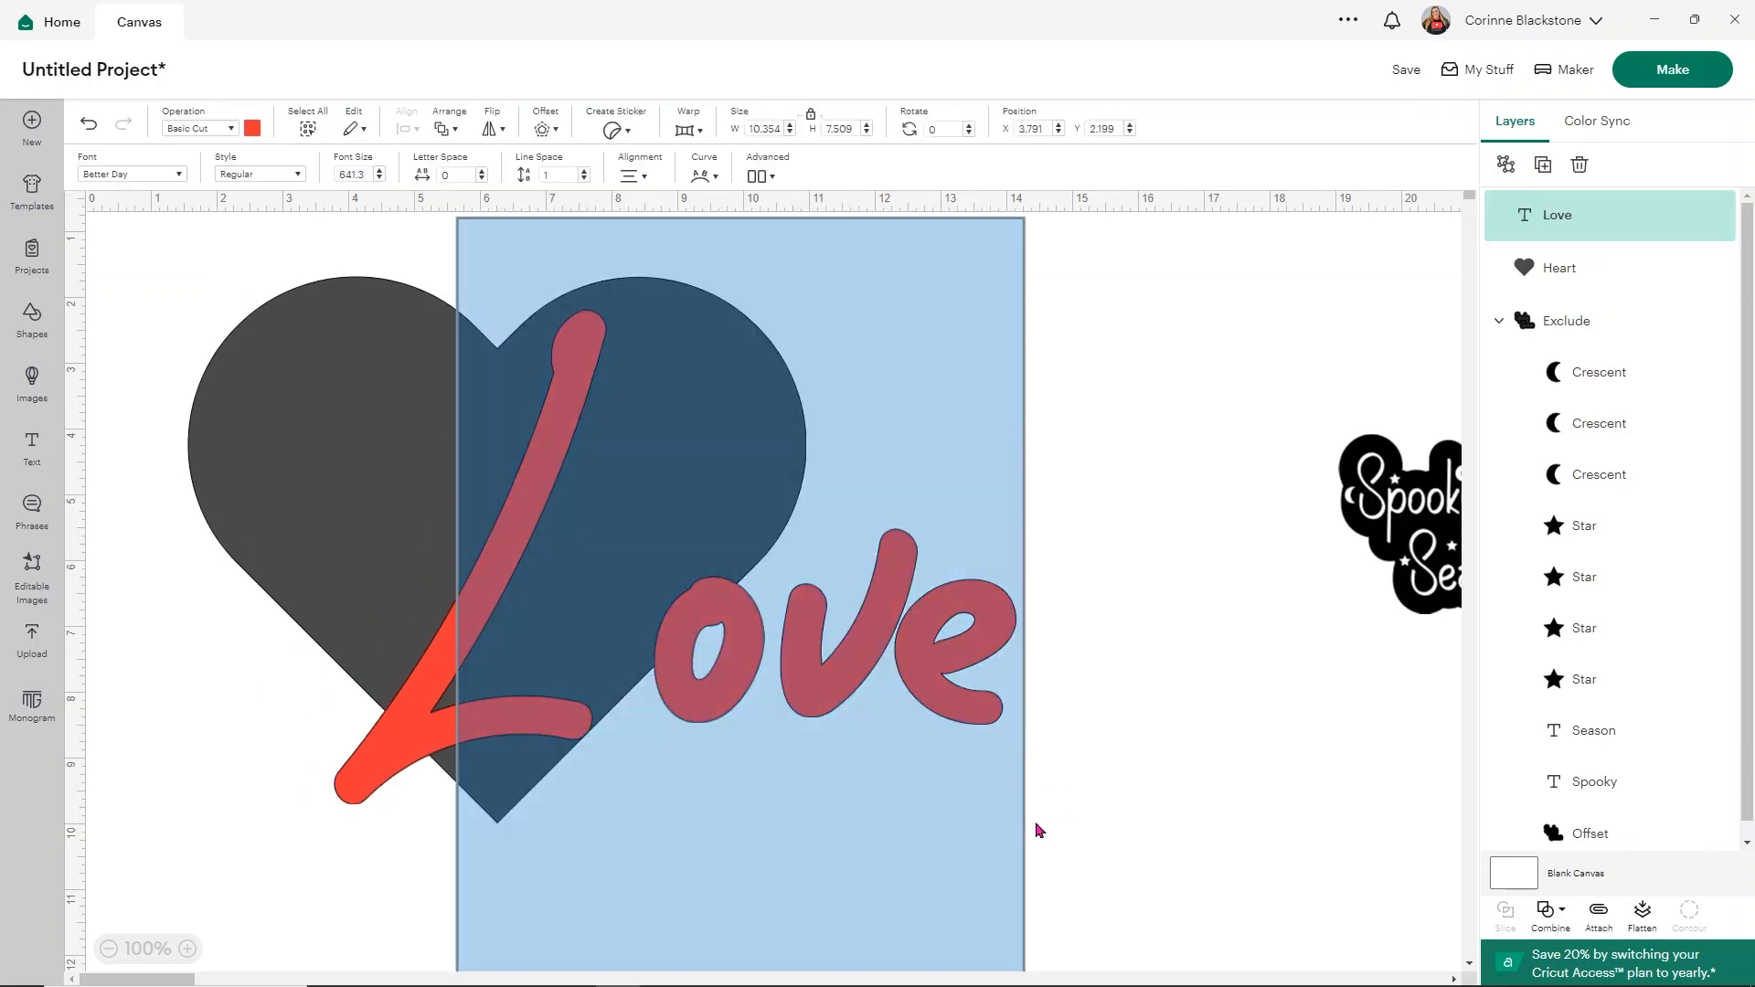
pyautogui.moveTo(993, 726); pyautogui.dragTo(1080, 581)
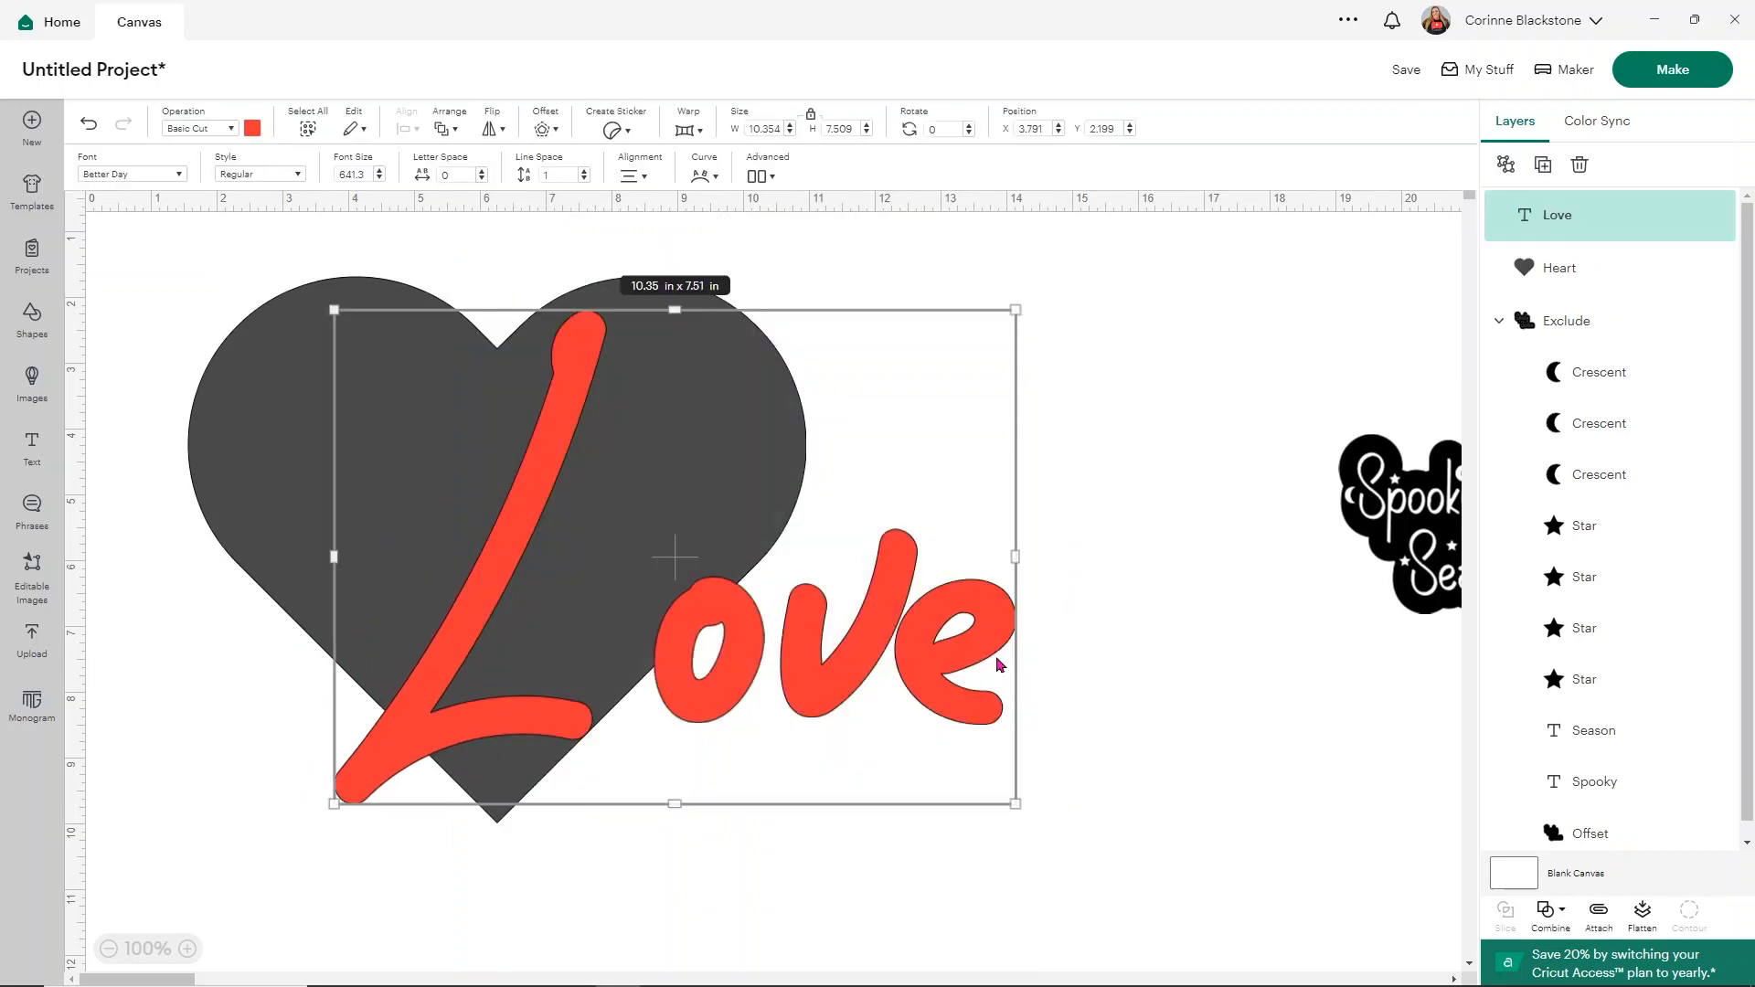
pyautogui.moveTo(1013, 798); pyautogui.dragTo(764, 623)
pyautogui.moveTo(720, 539)
pyautogui.mouseDown()
pyautogui.moveTo(923, 595)
pyautogui.moveTo(889, 582)
pyautogui.mouseUp()
# Combine the heart and the "Love" text with Exclude, then move the combined shape to the far right of the canvas.
pyautogui.moveTo(1010, 737)
pyautogui.mouseDown()
pyautogui.moveTo(488, 547)
pyautogui.moveTo(371, 424)
pyautogui.mouseUp()
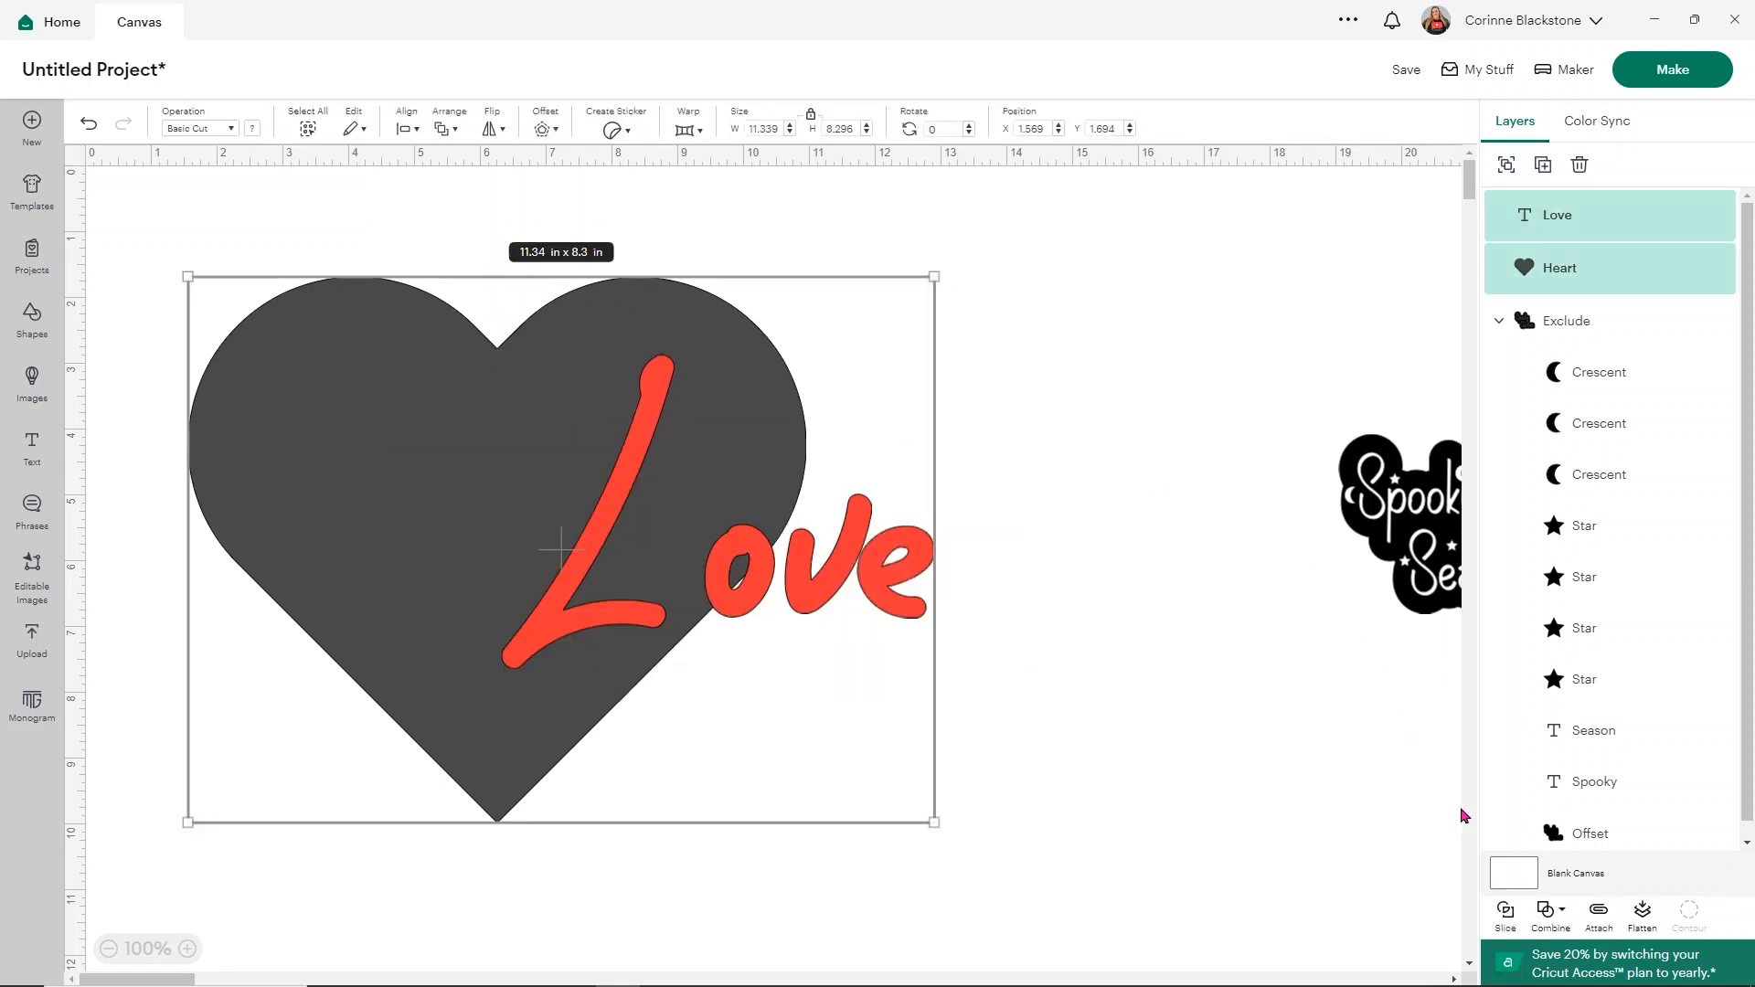
pyautogui.click(1555, 910)
pyautogui.click(1592, 870)
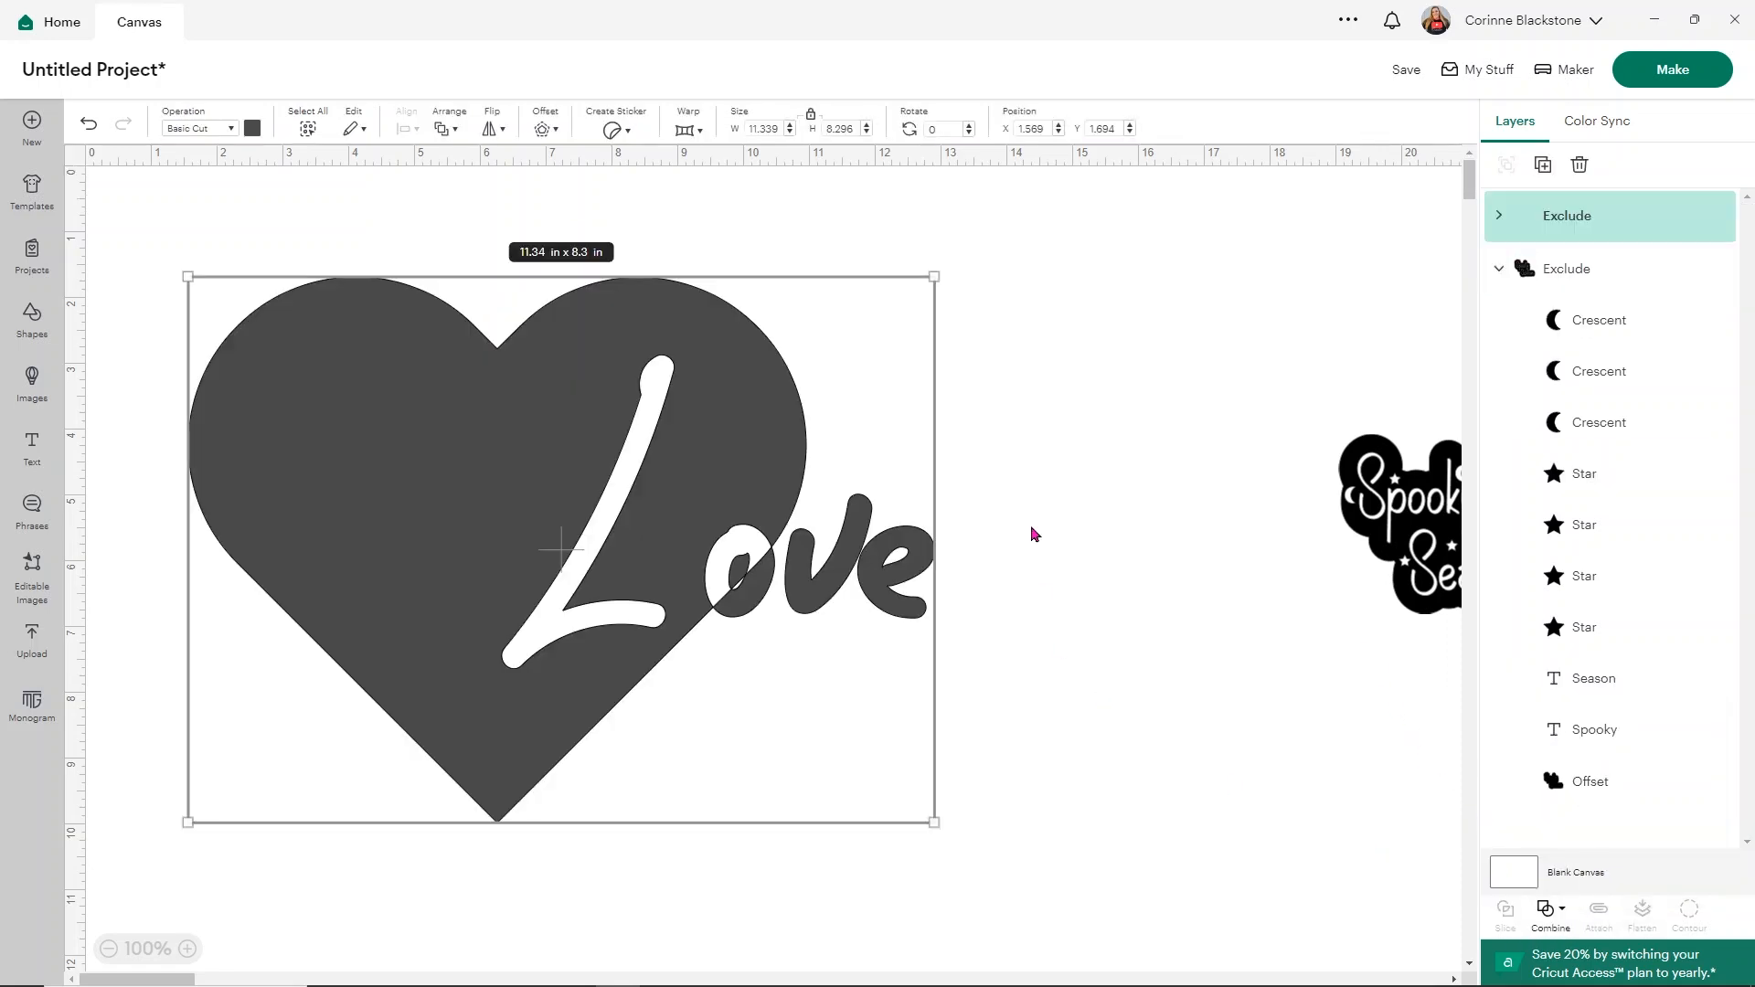
pyautogui.click(1021, 375)
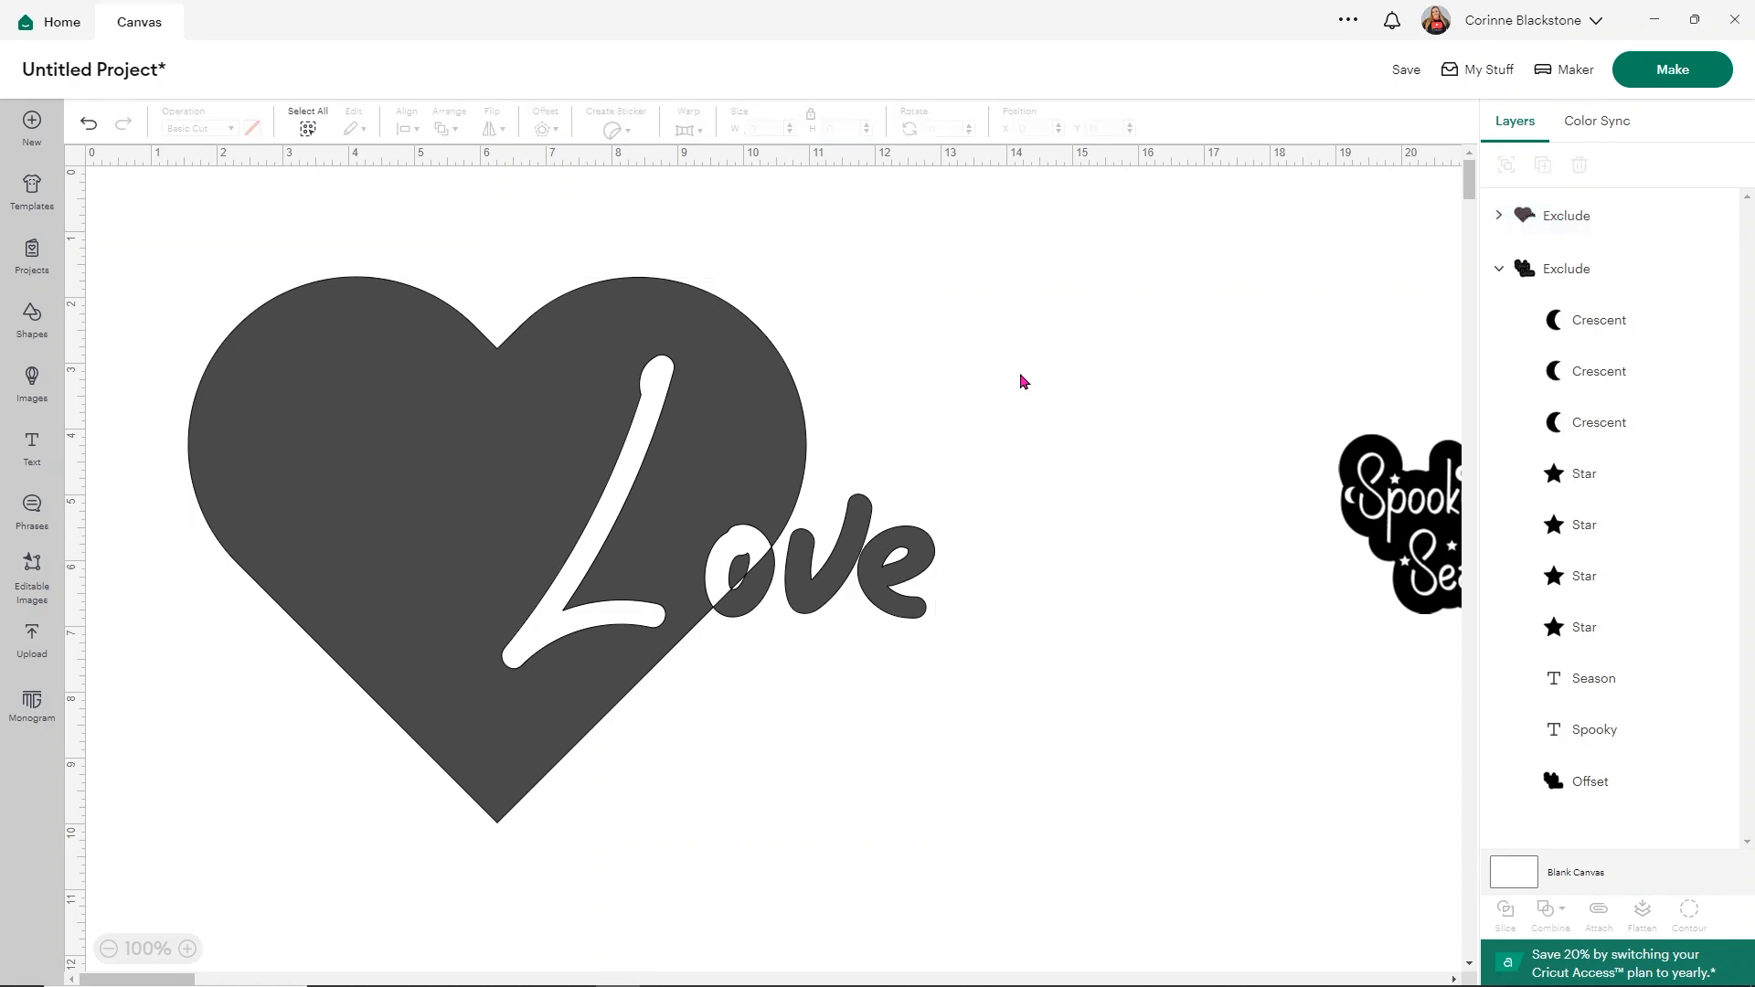
pyautogui.moveTo(550, 557); pyautogui.dragTo(1513, 624)
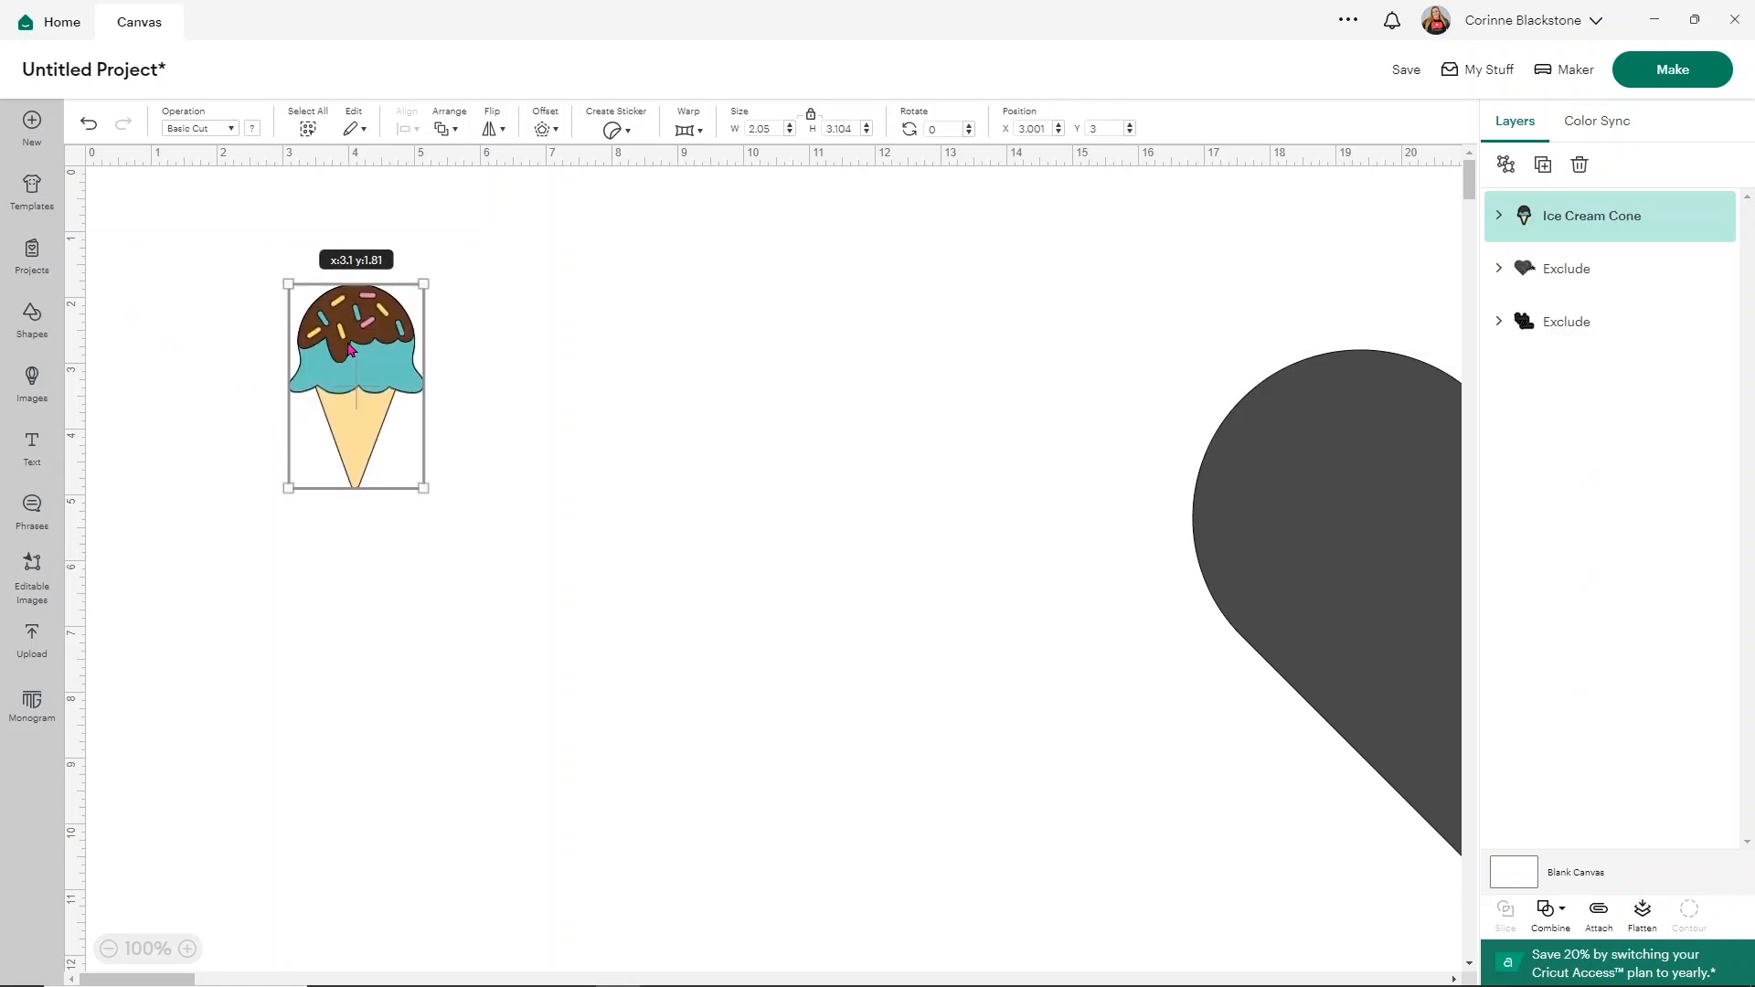
# Enlarge the ice cream cone image to about 6.58 x 9.96 in and position it in the empty canvas area.
pyautogui.moveTo(398, 414); pyautogui.dragTo(398, 406)
pyautogui.moveTo(423, 480); pyautogui.dragTo(717, 716)
pyautogui.moveTo(588, 642); pyautogui.dragTo(556, 606)
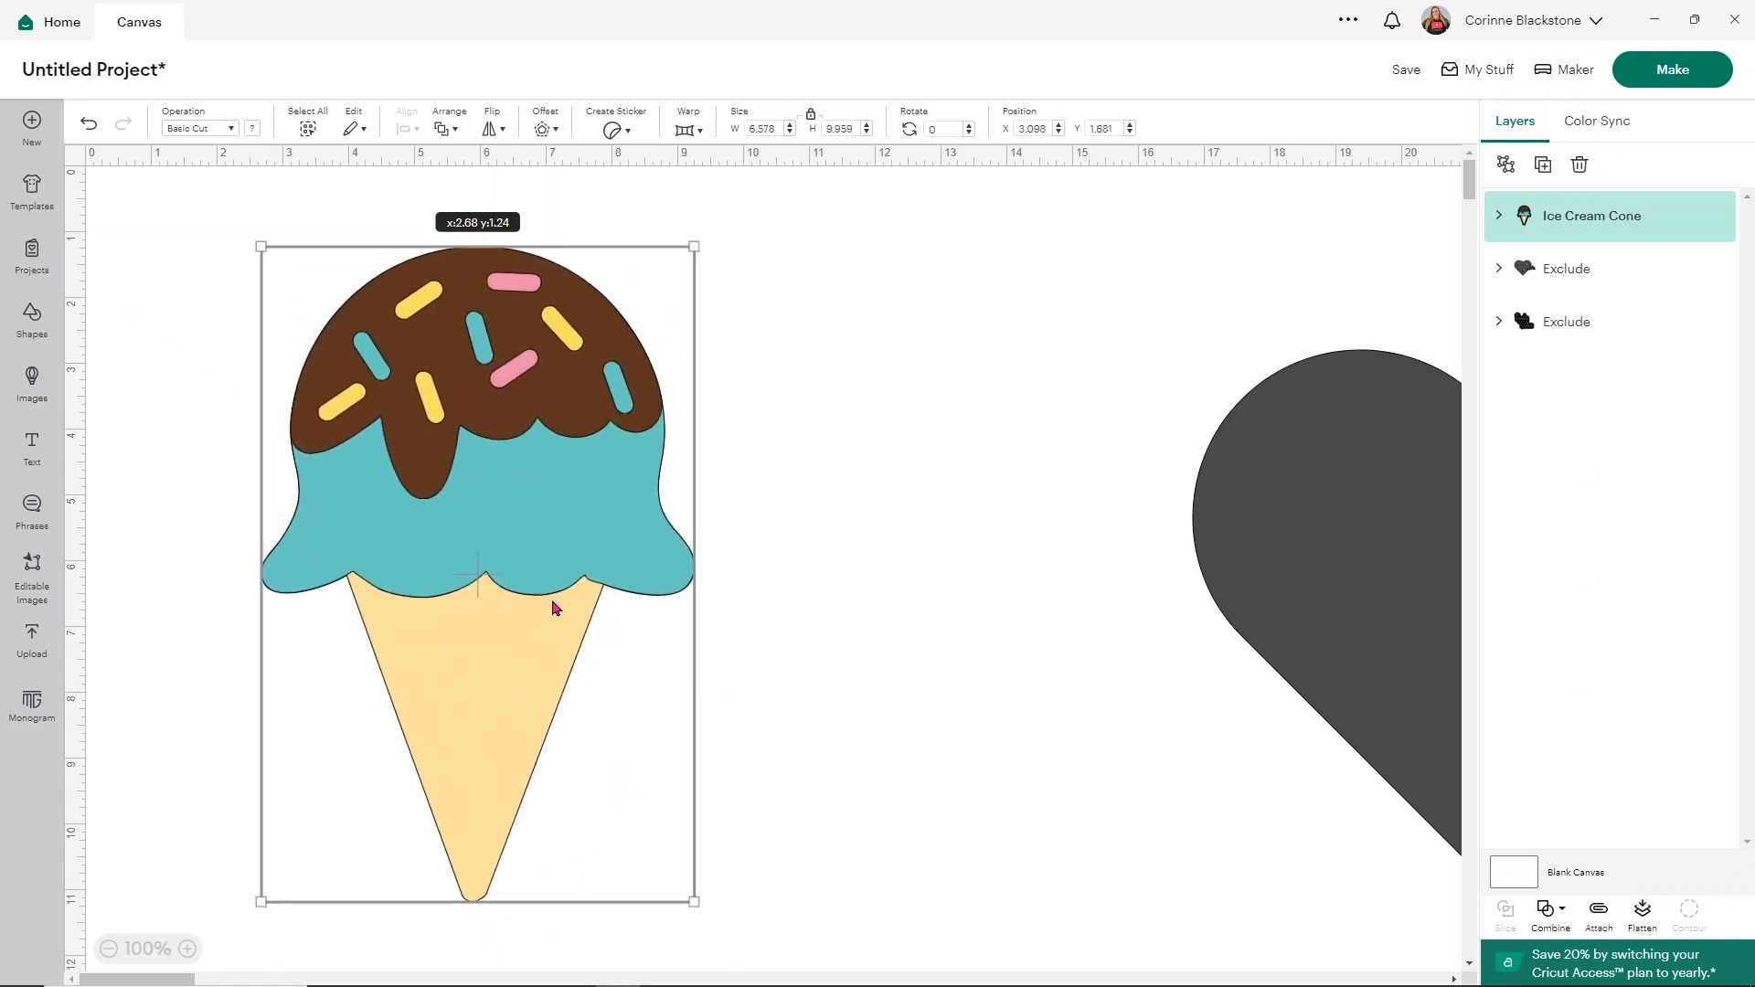
# Expand the Ice Cream Cone group, examine its tan base layer on a duplicate placed beside the original, and delete the duplicate.
pyautogui.click(1498, 217)
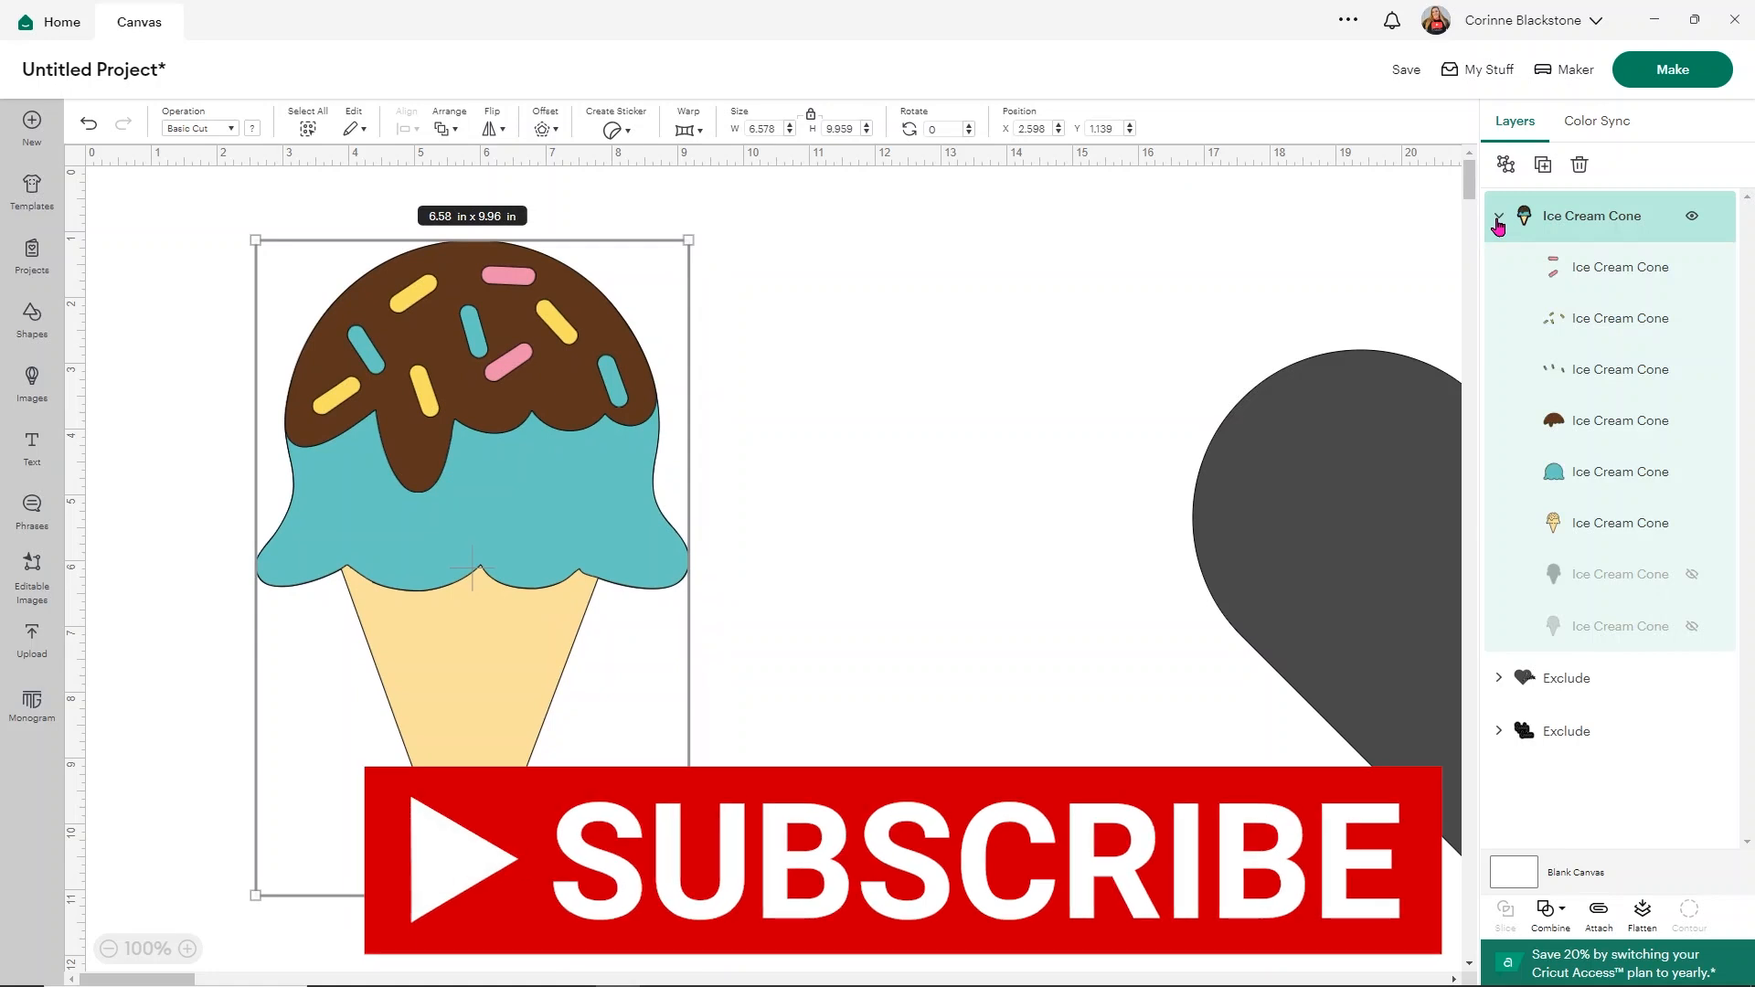
pyautogui.click(1611, 529)
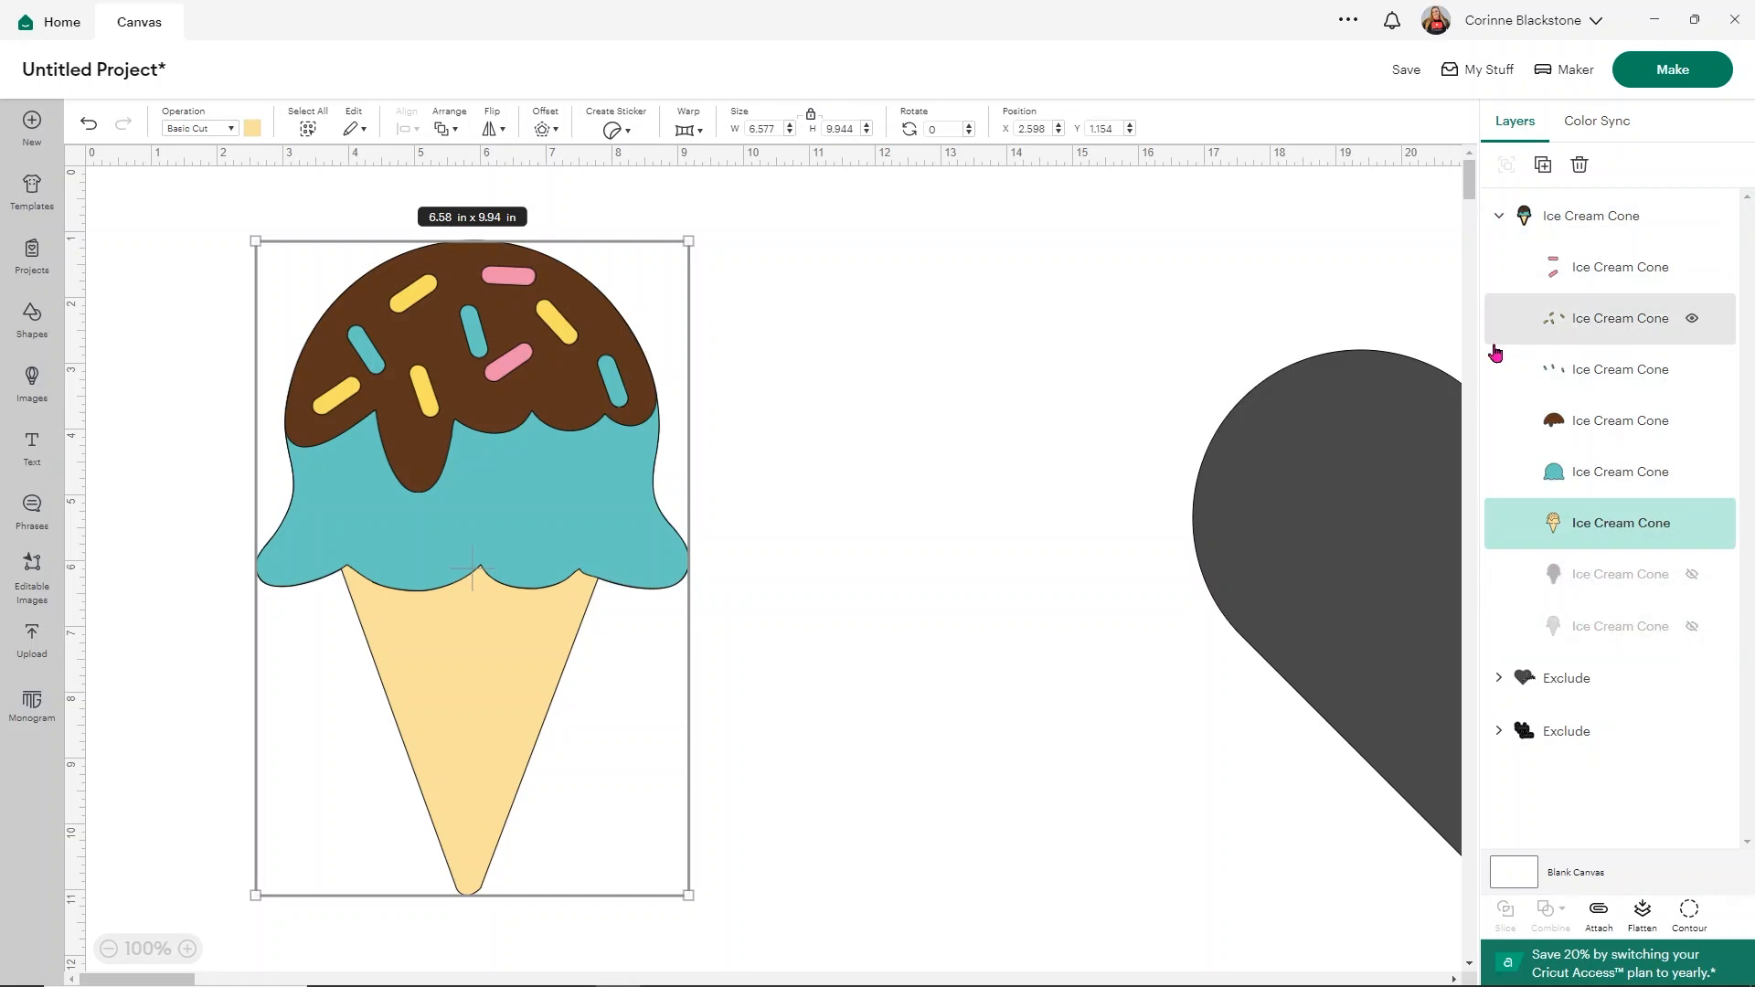
pyautogui.click(1542, 165)
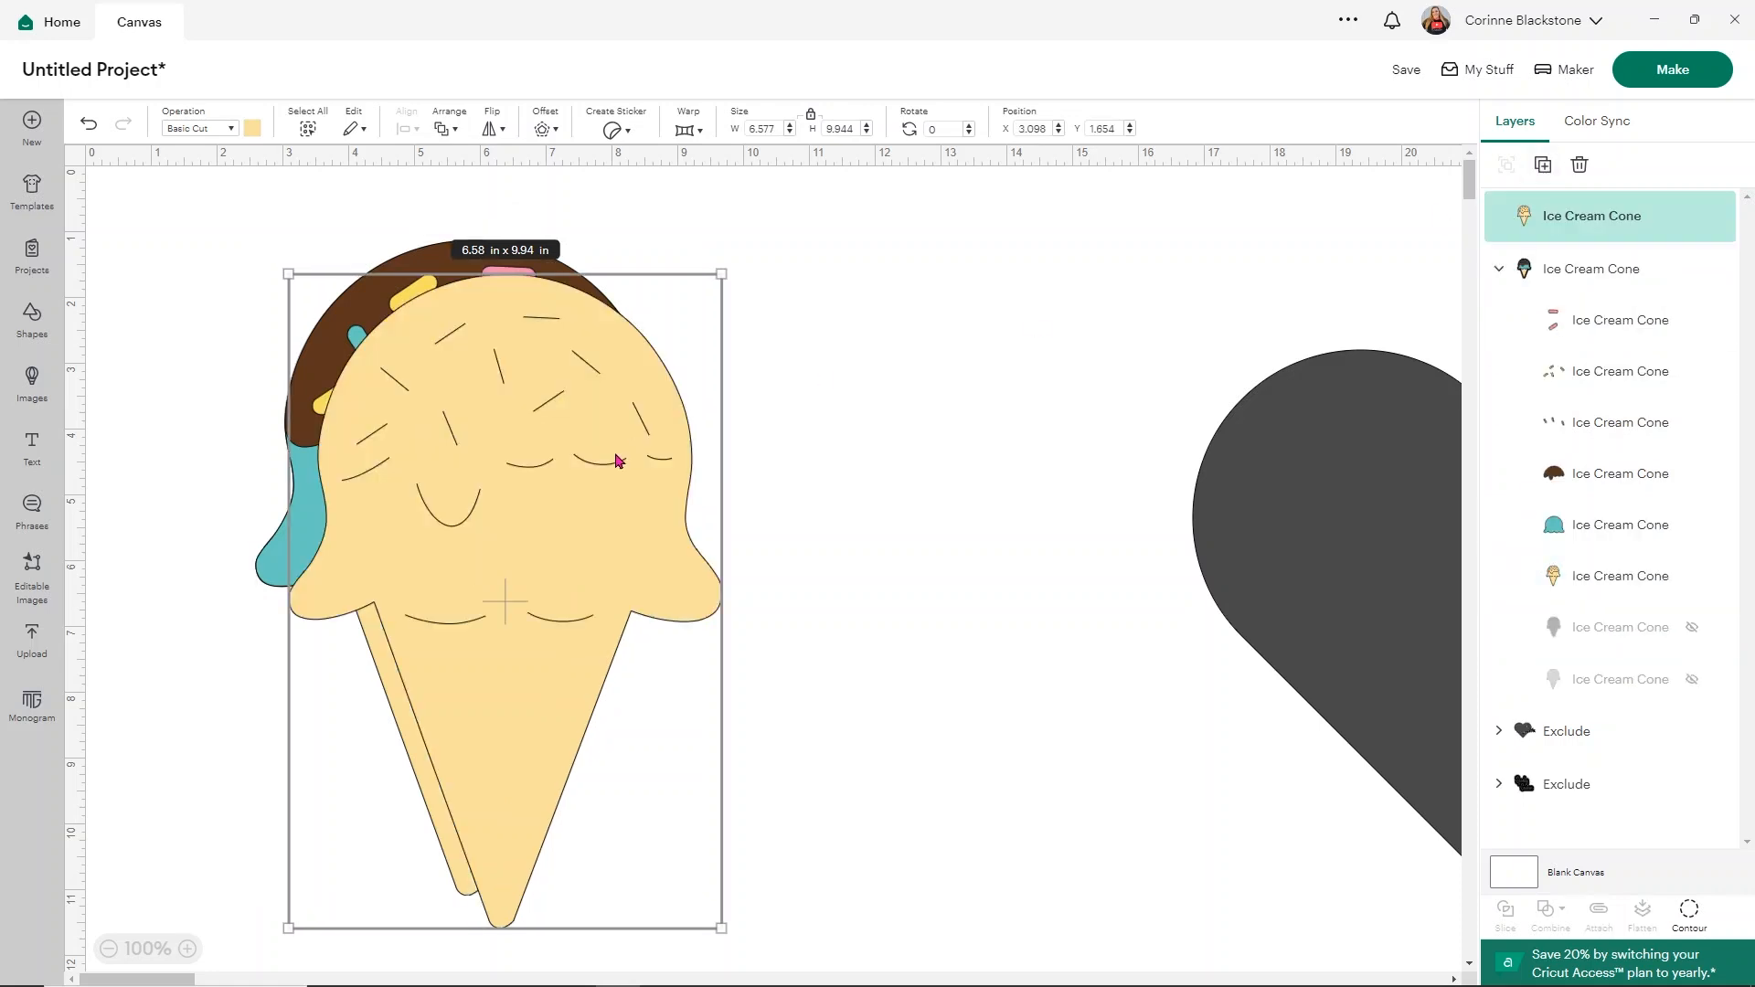
pyautogui.moveTo(530, 521); pyautogui.dragTo(954, 471)
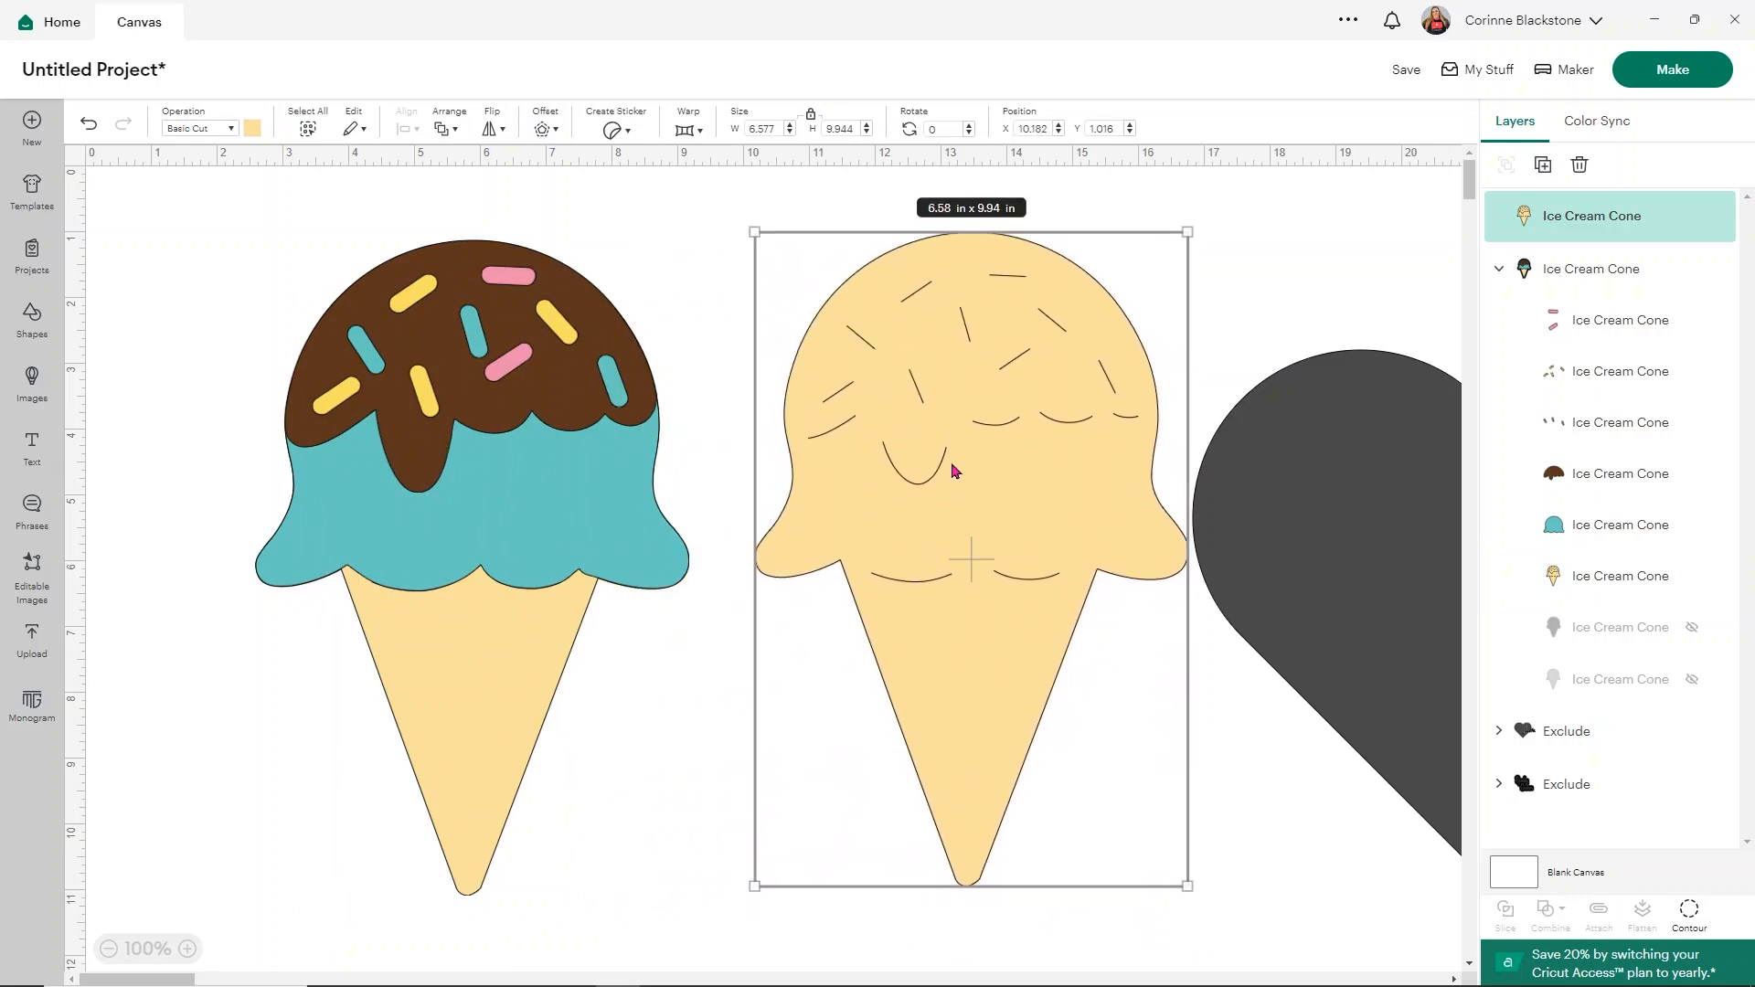
pyautogui.press('Delete')
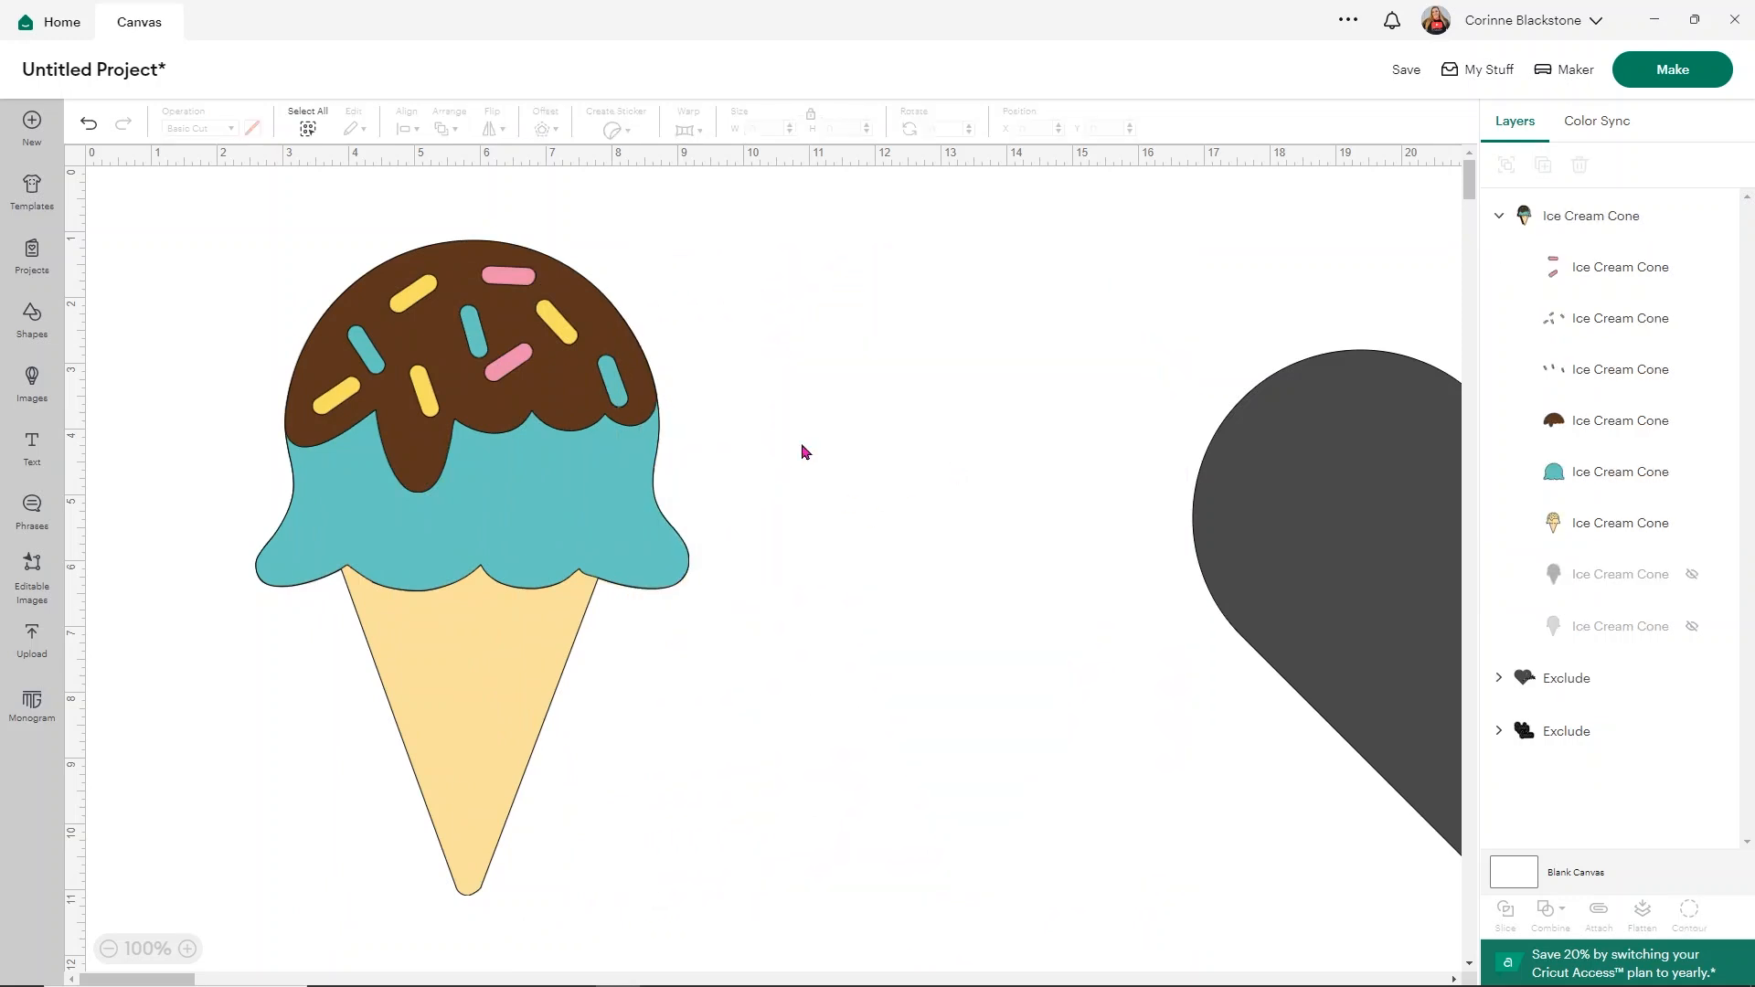
# Move the Ice Cream Cone group to about X 11.53, Y 0.75 and ungroup it into separate layers.
pyautogui.moveTo(589, 383); pyautogui.dragTo(1080, 381)
pyautogui.moveTo(614, 487); pyautogui.dragTo(701, 479)
pyautogui.click(239, 486)
pyautogui.moveTo(343, 475); pyautogui.dragTo(344, 474)
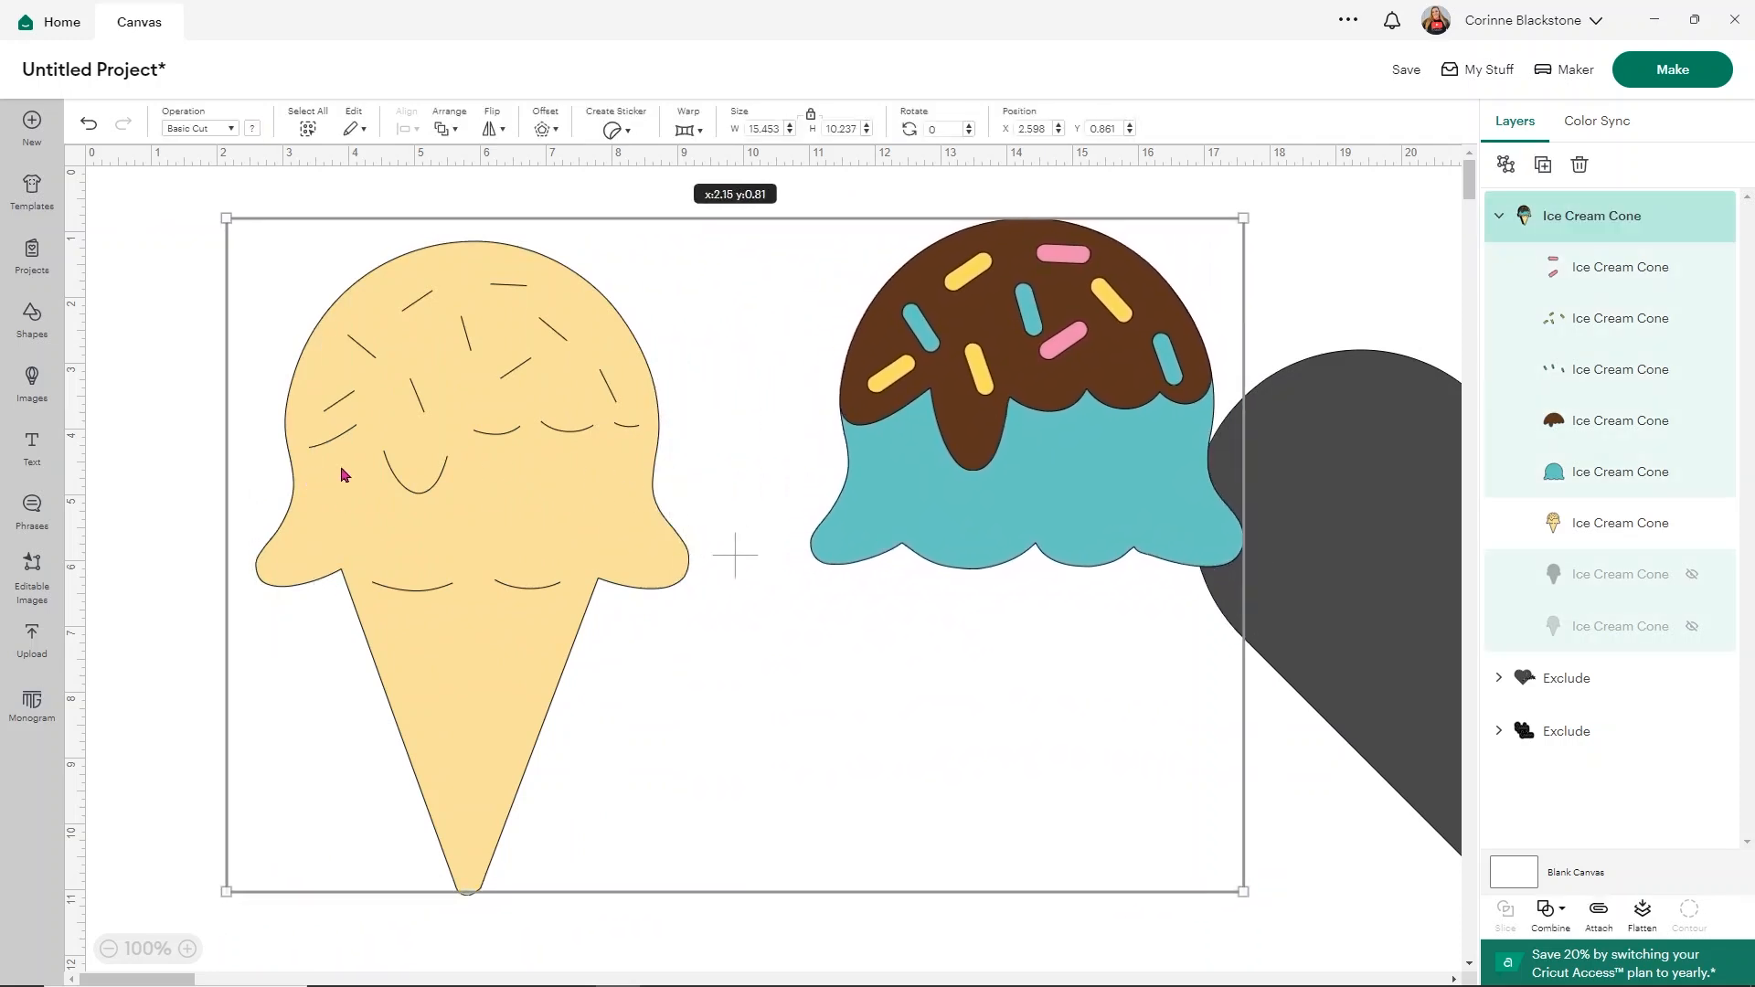
pyautogui.click(216, 461)
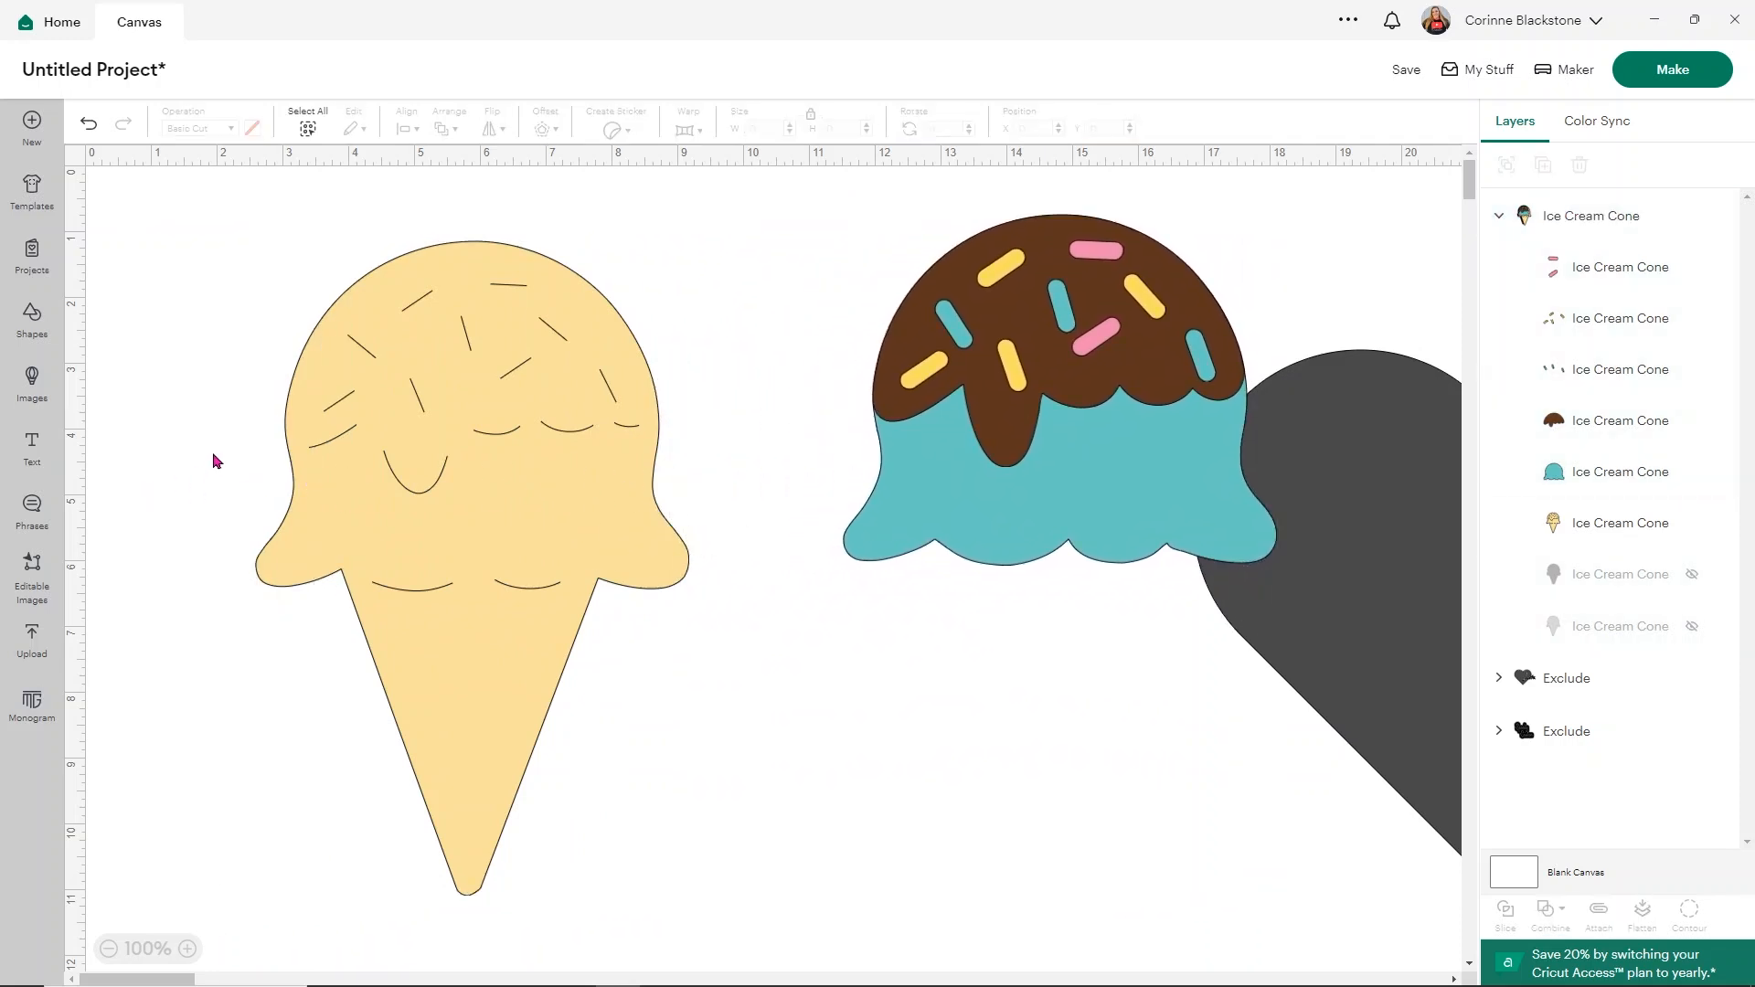
pyautogui.click(946, 404)
pyautogui.click(1508, 166)
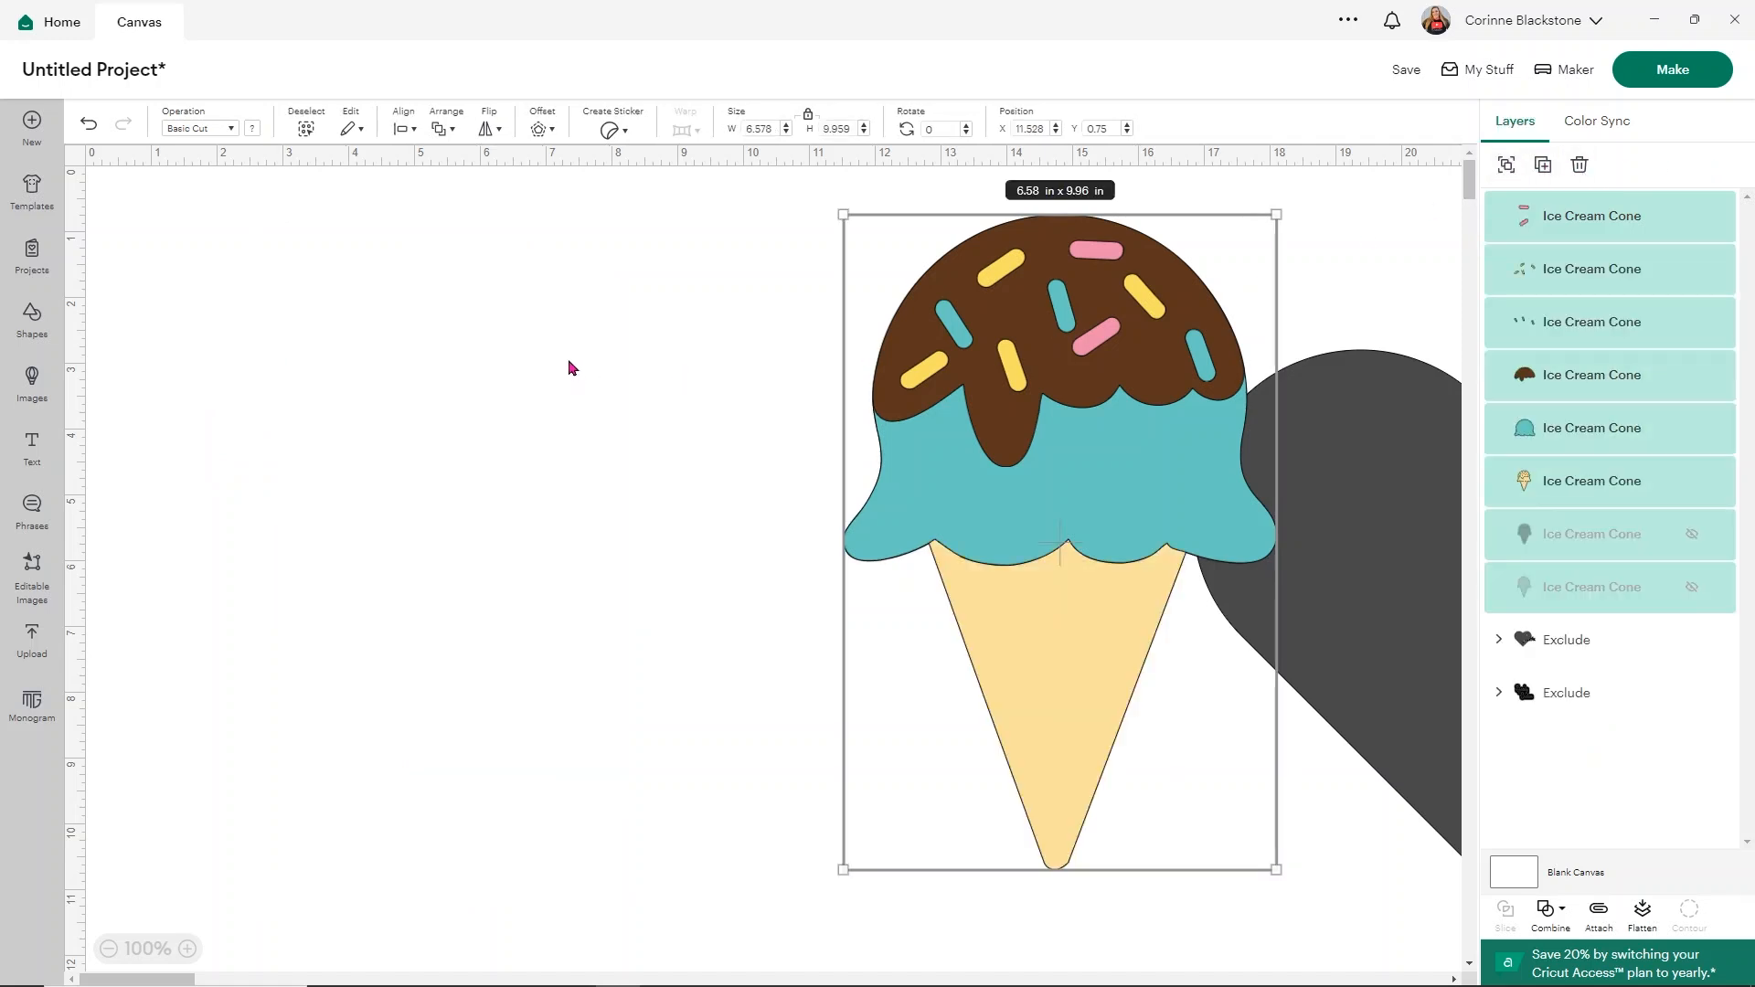
pyautogui.click(673, 406)
# Pull the sprinkle layers, chocolate topping and teal scoop off the tan base, and place the teal scoop back on it.
pyautogui.moveTo(978, 376); pyautogui.dragTo(354, 430)
pyautogui.moveTo(1072, 333); pyautogui.dragTo(401, 569)
pyautogui.moveTo(966, 336); pyautogui.dragTo(541, 704)
pyautogui.moveTo(1066, 329); pyautogui.dragTo(778, 285)
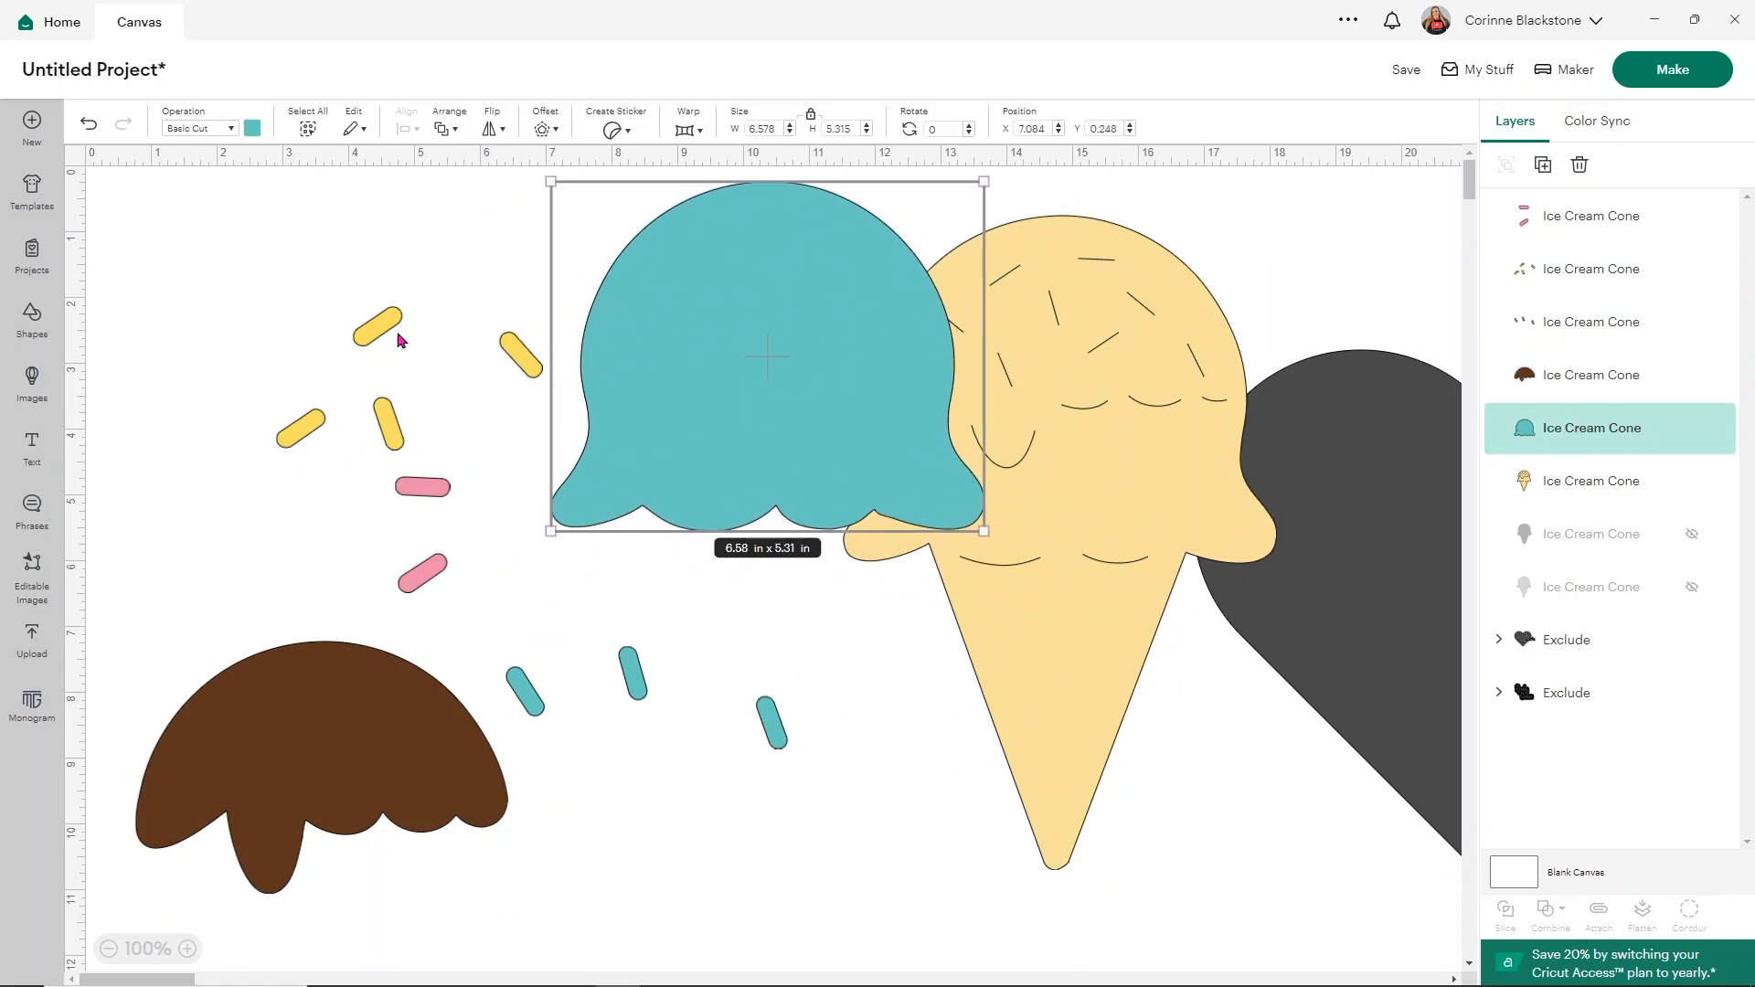
pyautogui.moveTo(867, 299); pyautogui.dragTo(1158, 335)
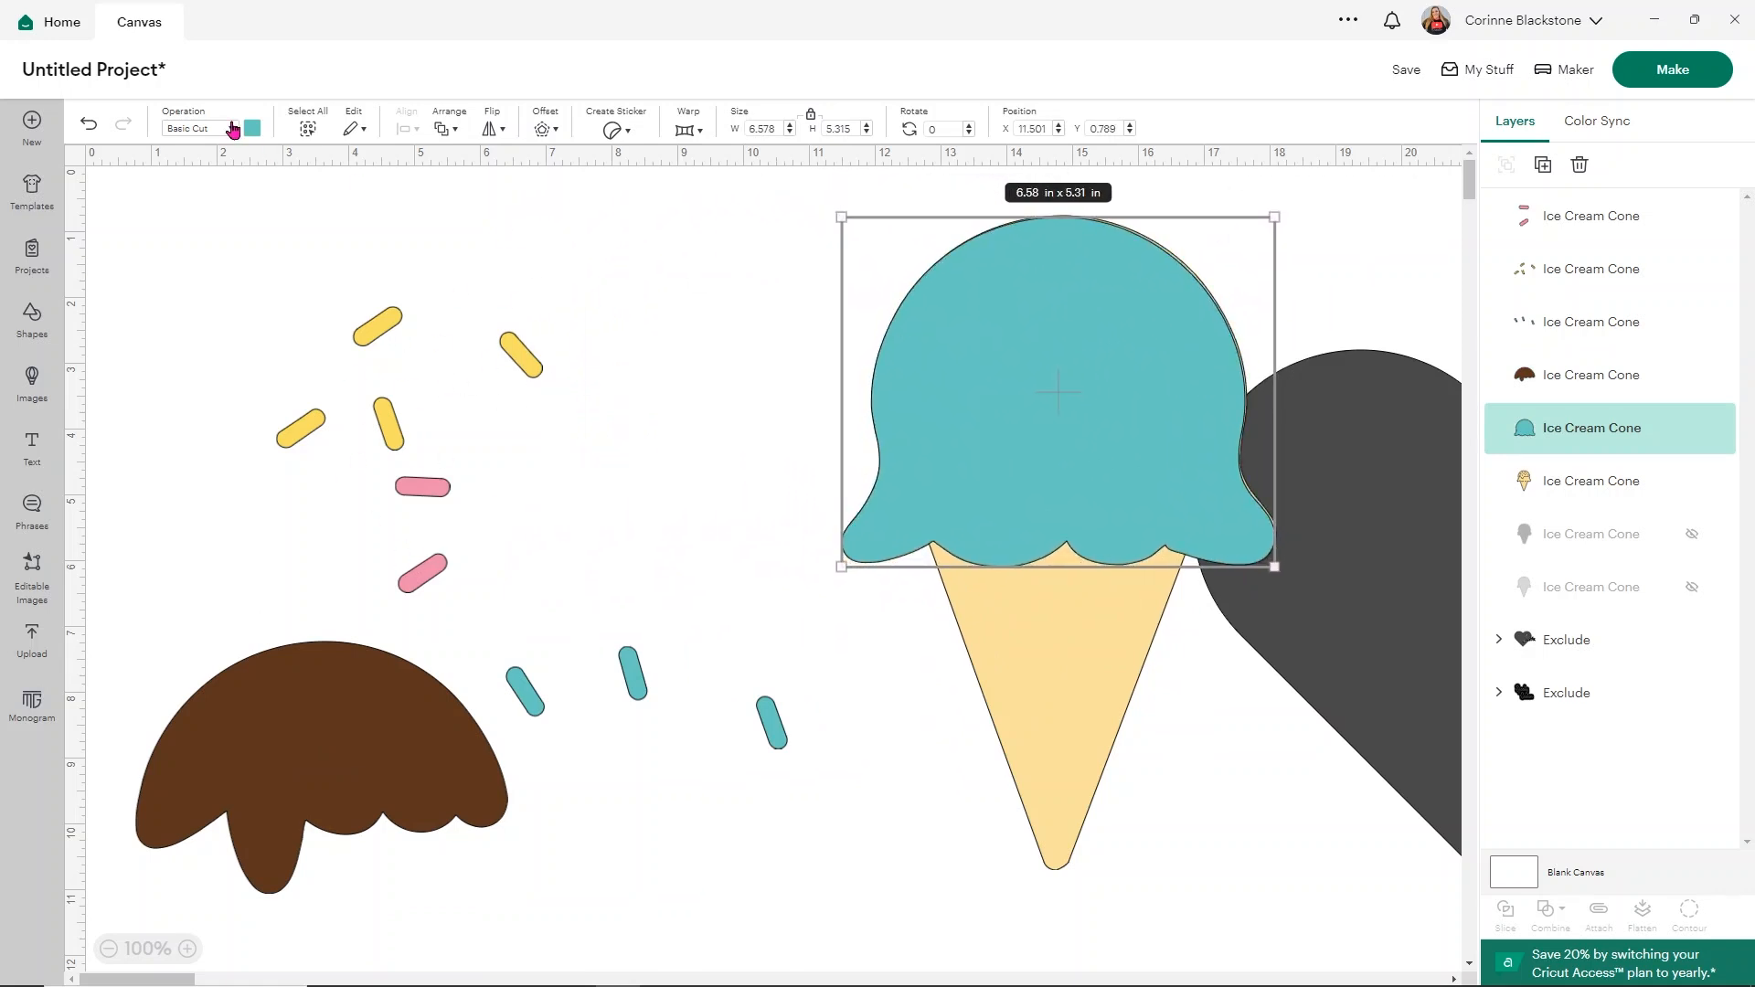
# Undo the layer moves until the whole ice cream cone is reassembled.
pyautogui.click(84, 132)
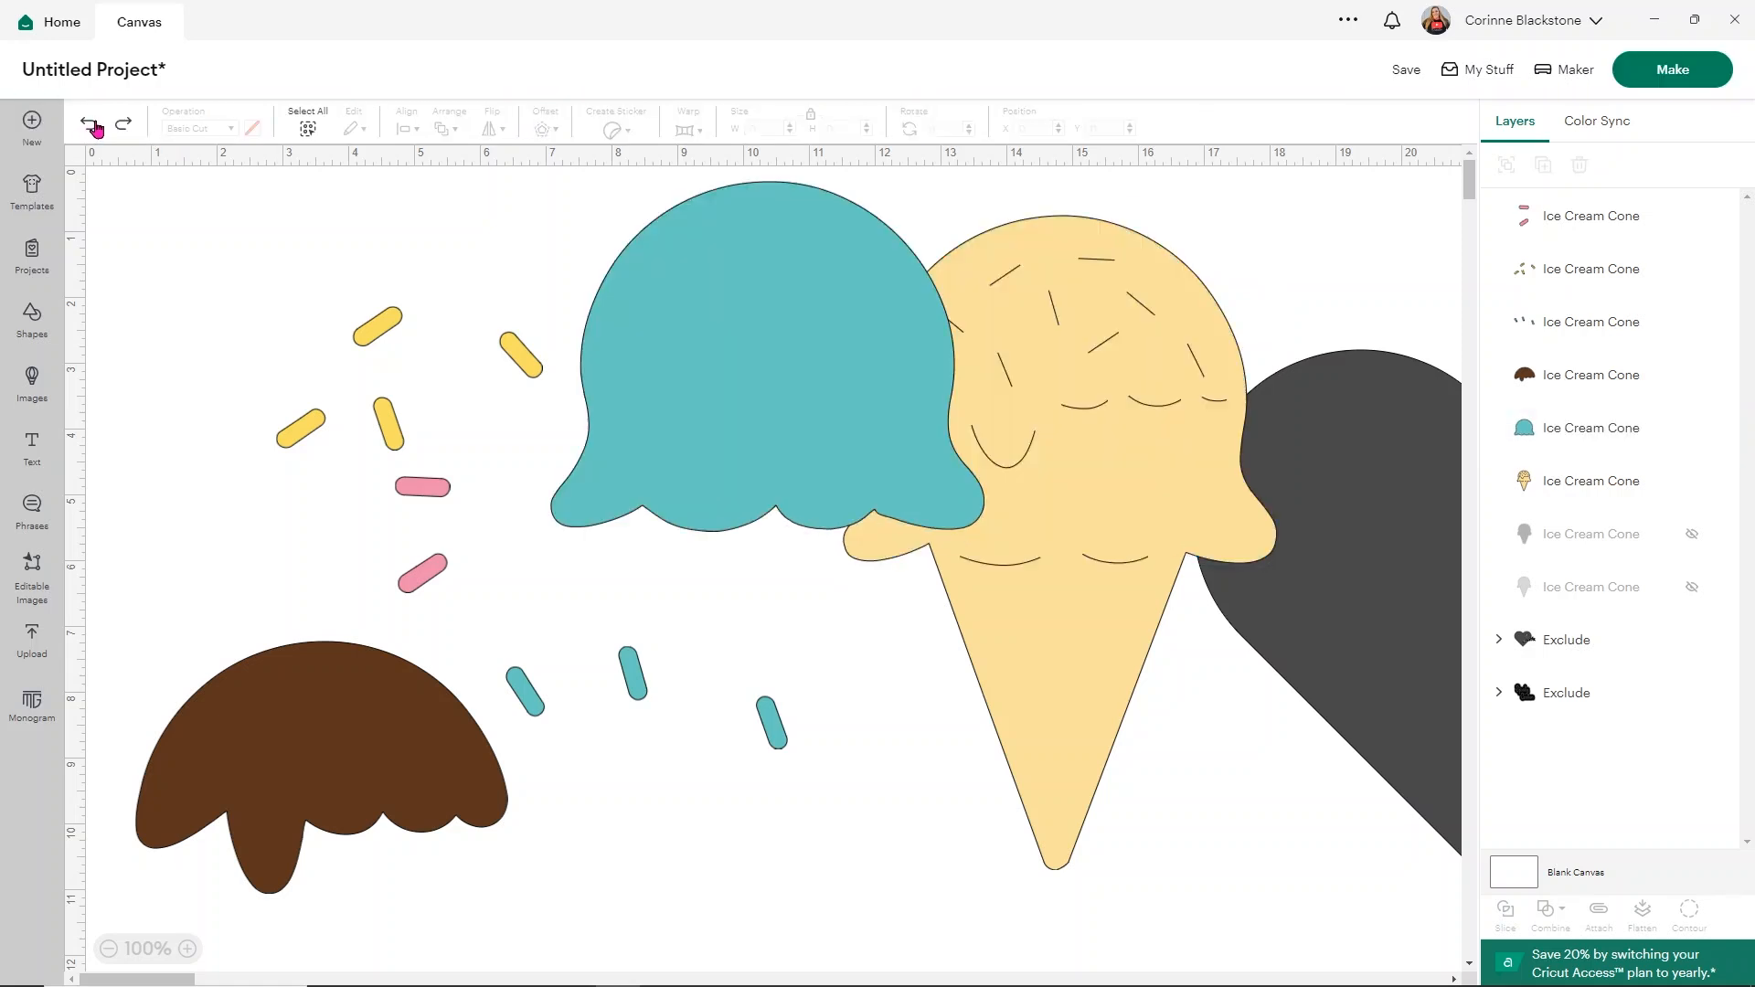
pyautogui.click(94, 126)
pyautogui.click(94, 126)
pyautogui.click(94, 126)
pyautogui.click(94, 126)
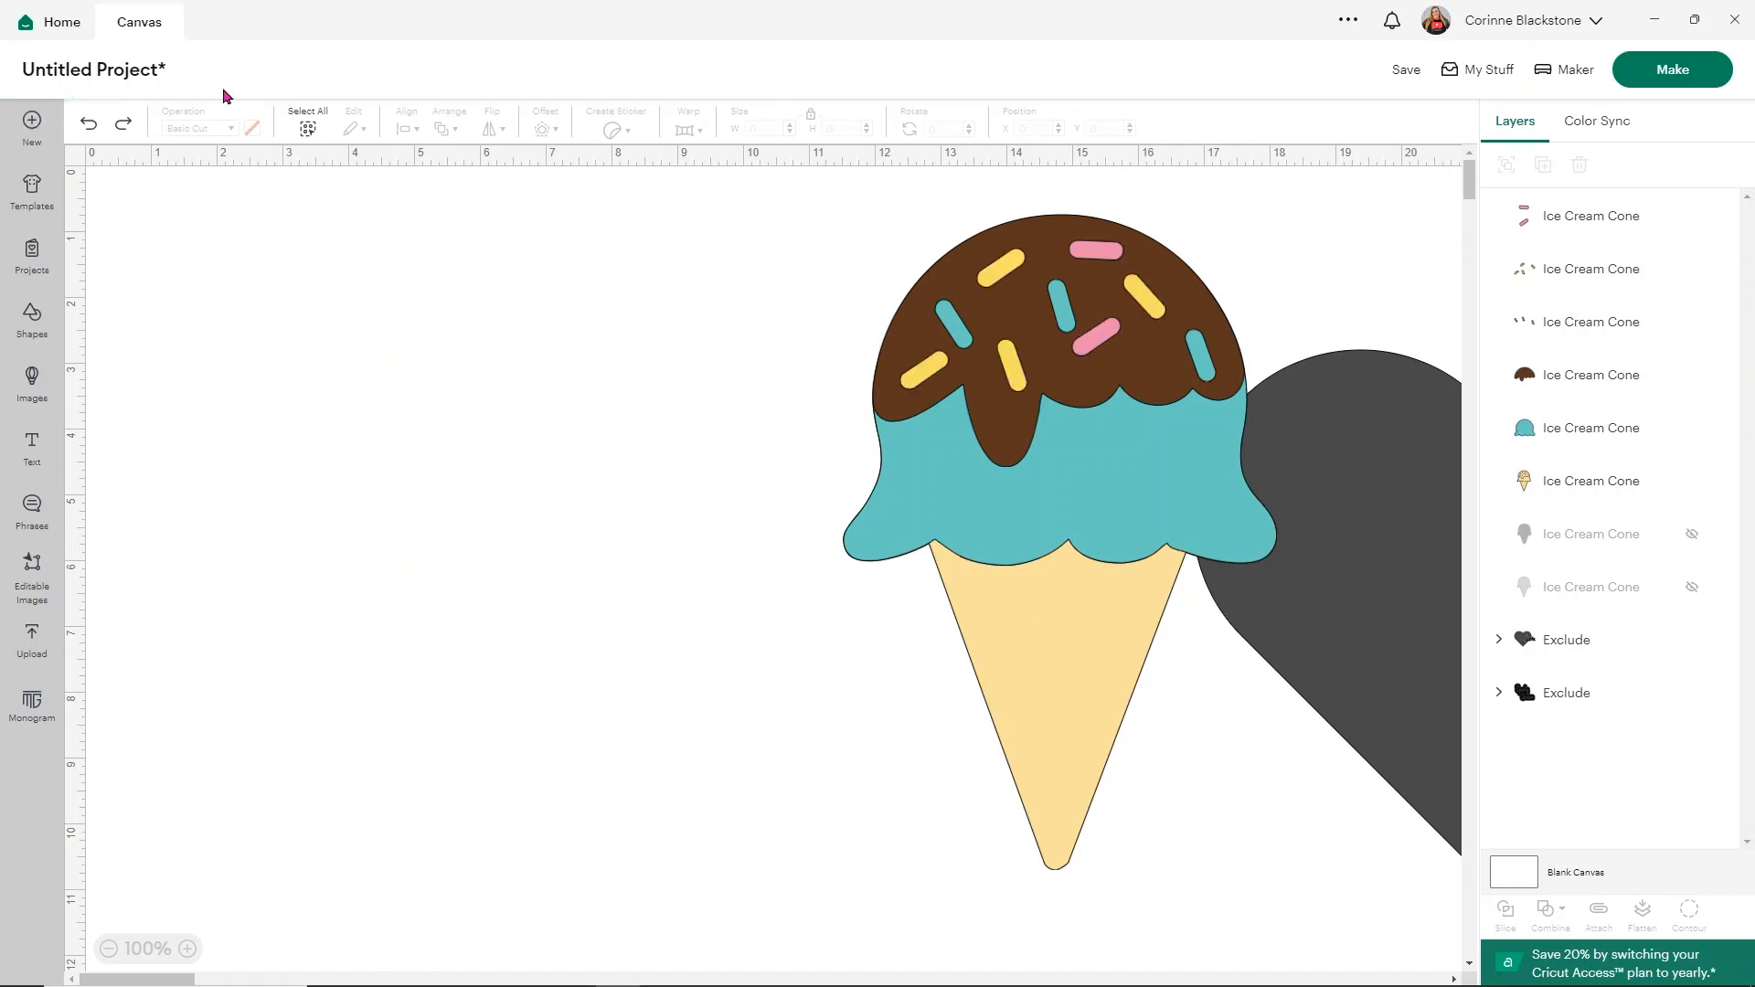
# Combine the three sprinkle layers and the chocolate topping with Exclude, and expand the resulting group.
pyautogui.click(1581, 248)
pyautogui.keyDown('shift'); pyautogui.click(1579, 274); pyautogui.keyUp('shift')
pyautogui.keyDown('shift'); pyautogui.click(1571, 325); pyautogui.keyUp('shift')
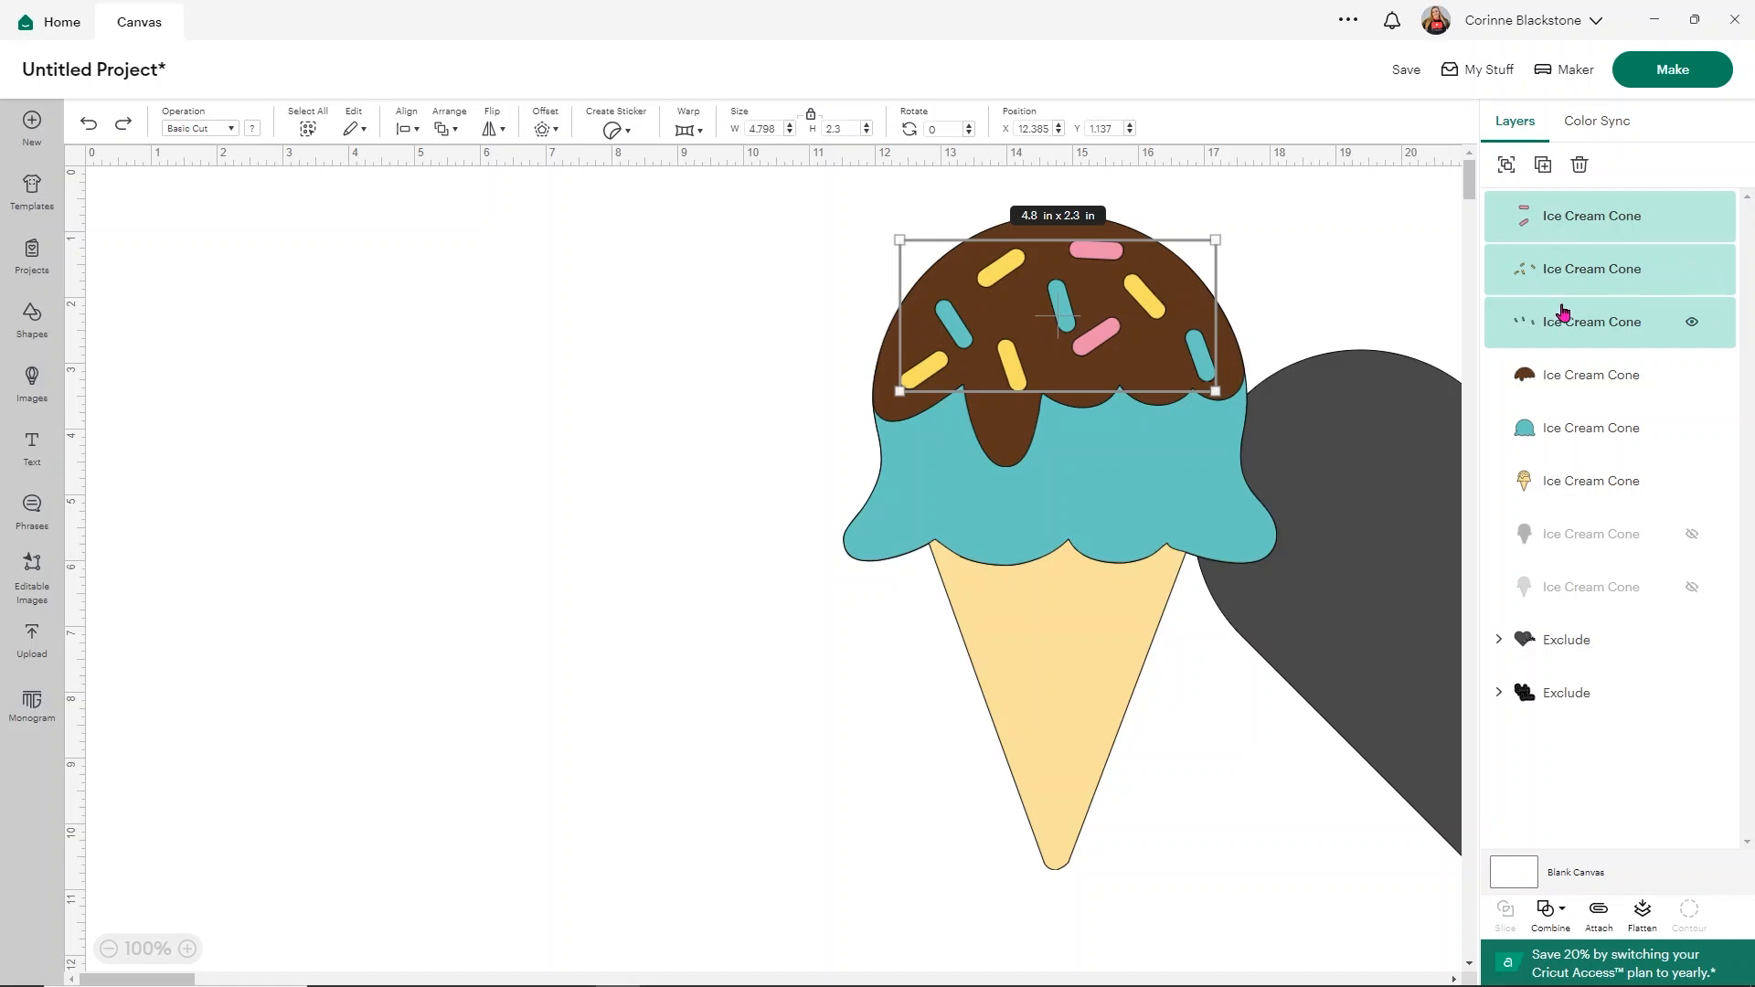
pyautogui.keyDown('shift'); pyautogui.click(1550, 388); pyautogui.keyUp('shift')
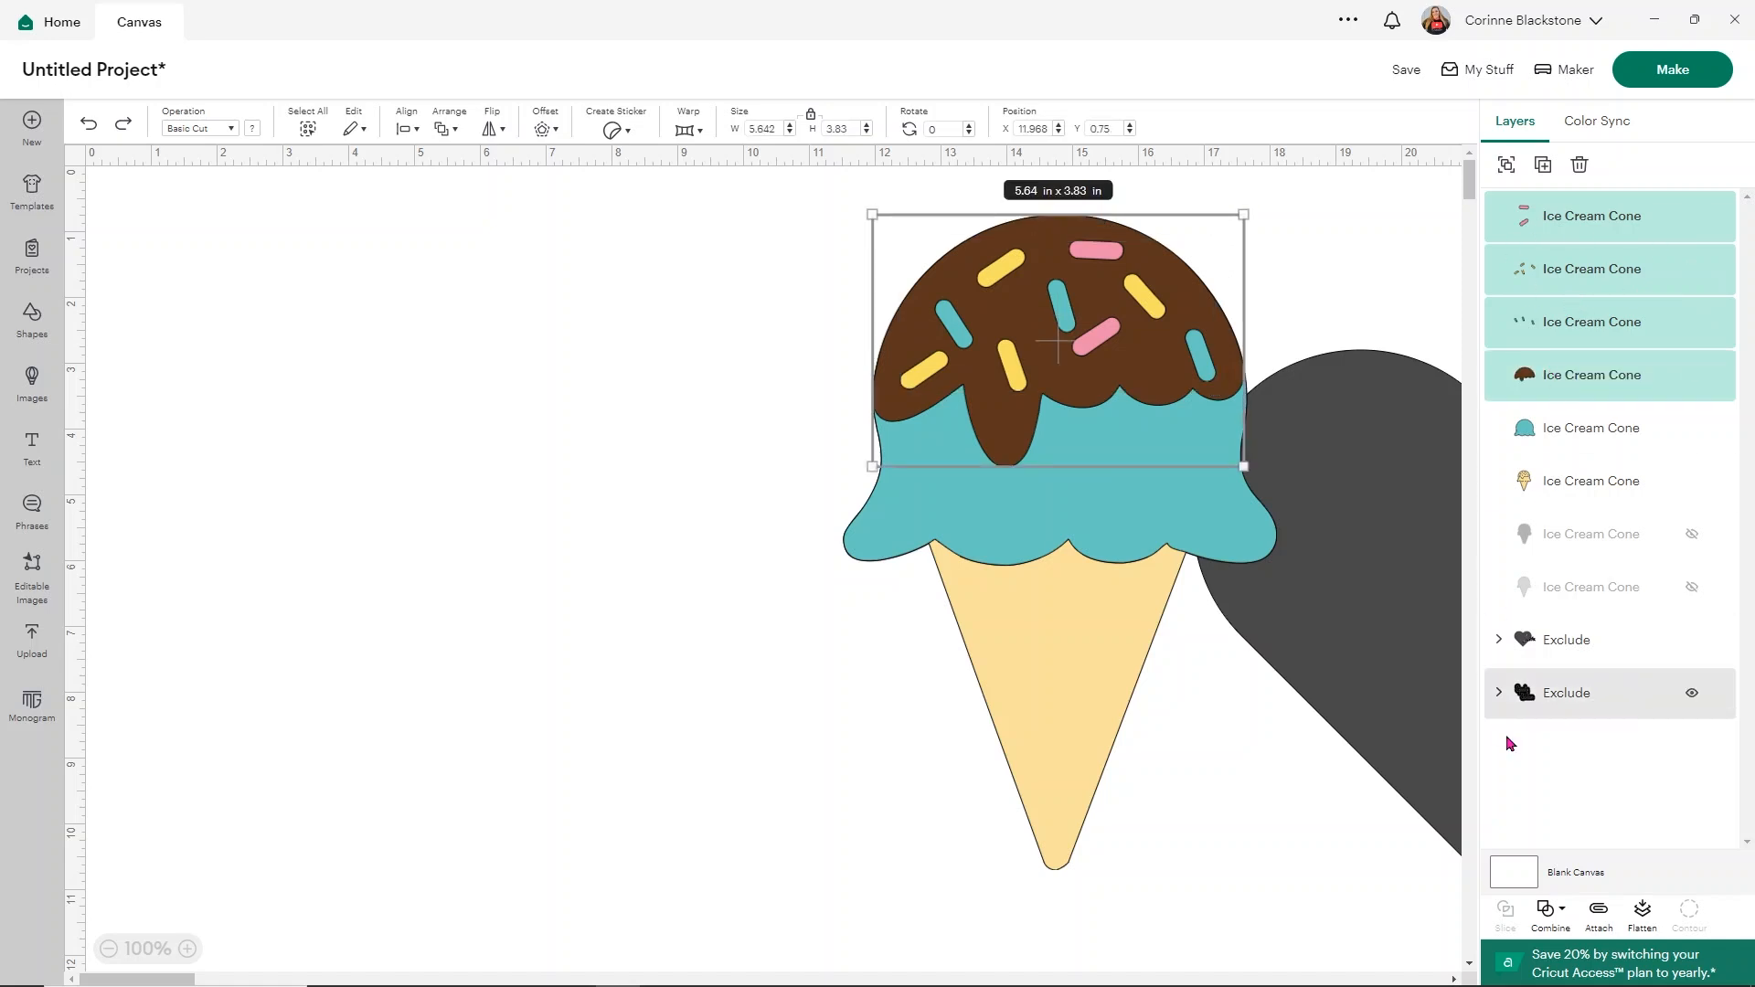
pyautogui.click(1547, 911)
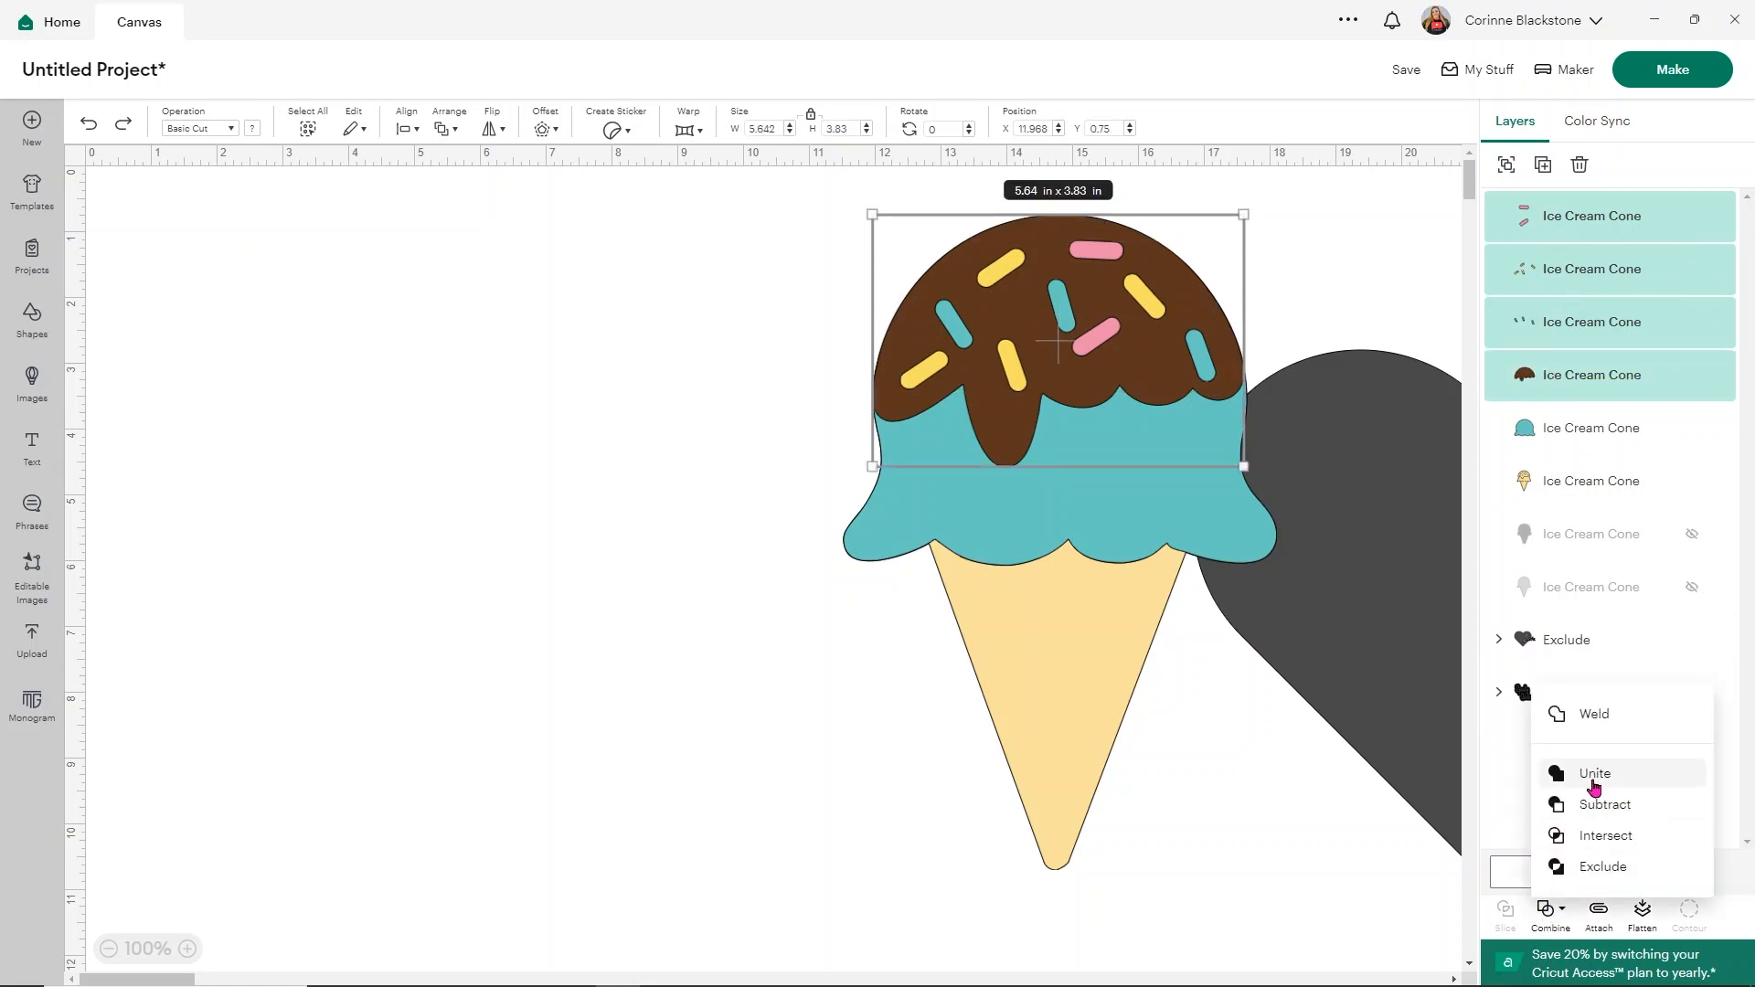
pyautogui.click(1604, 868)
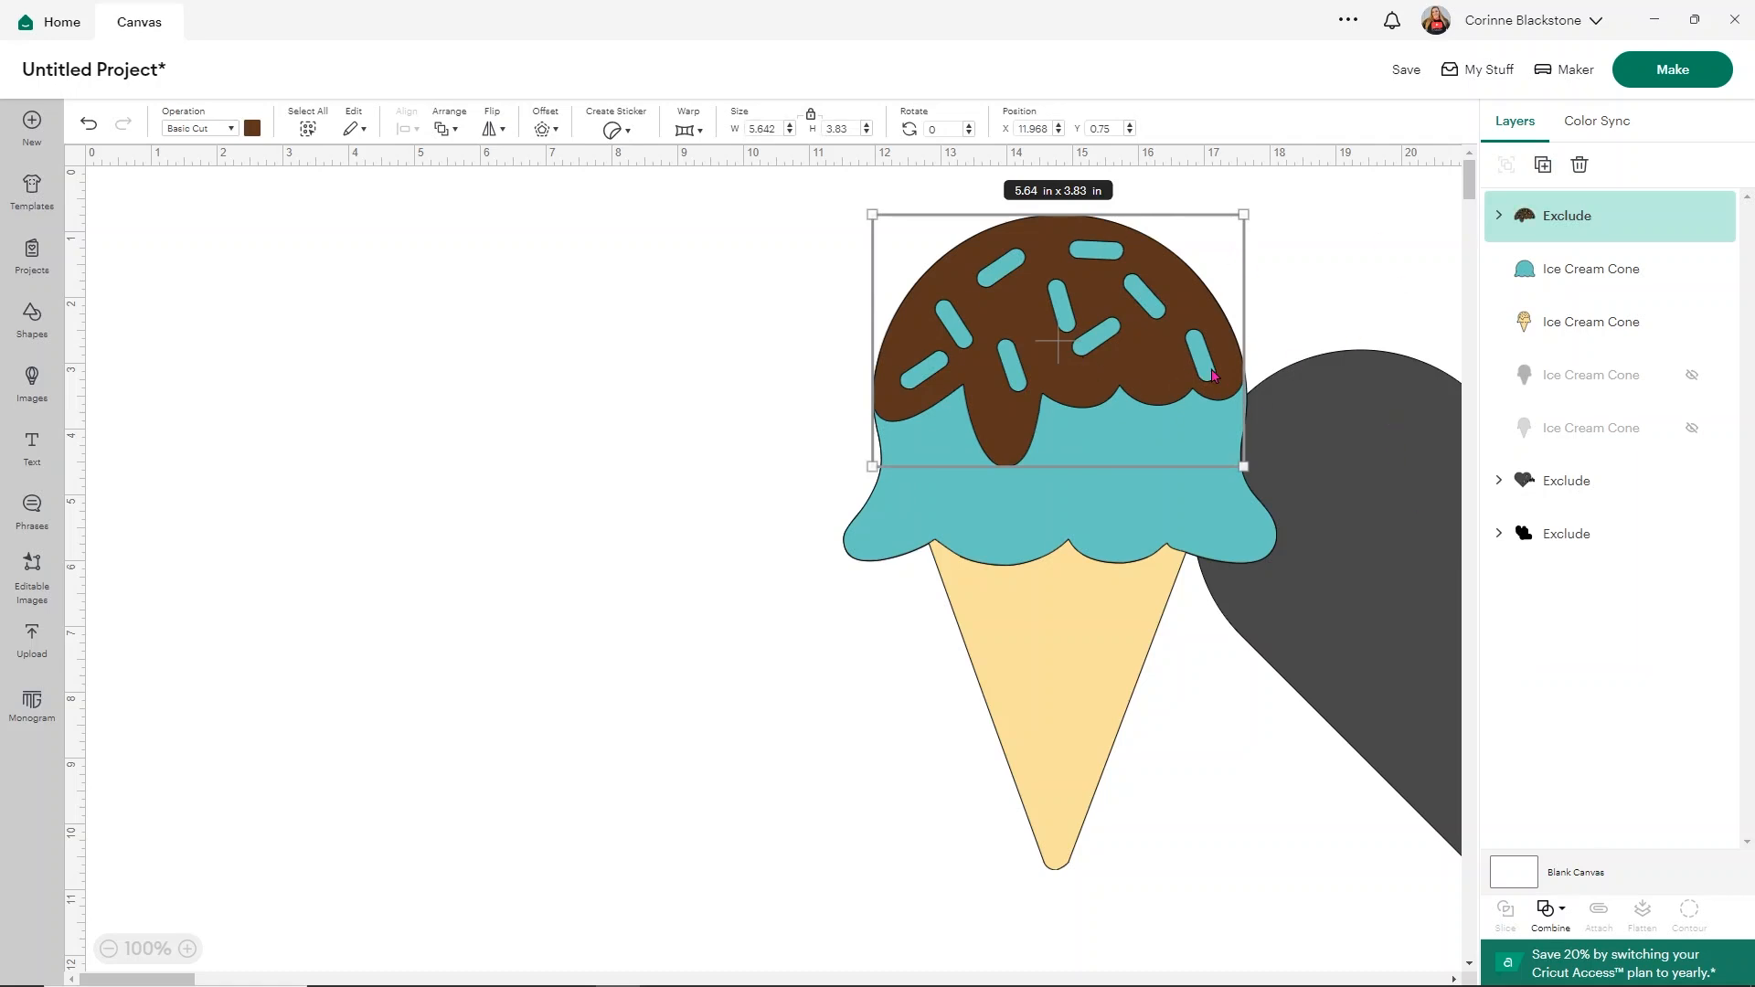
pyautogui.click(1499, 217)
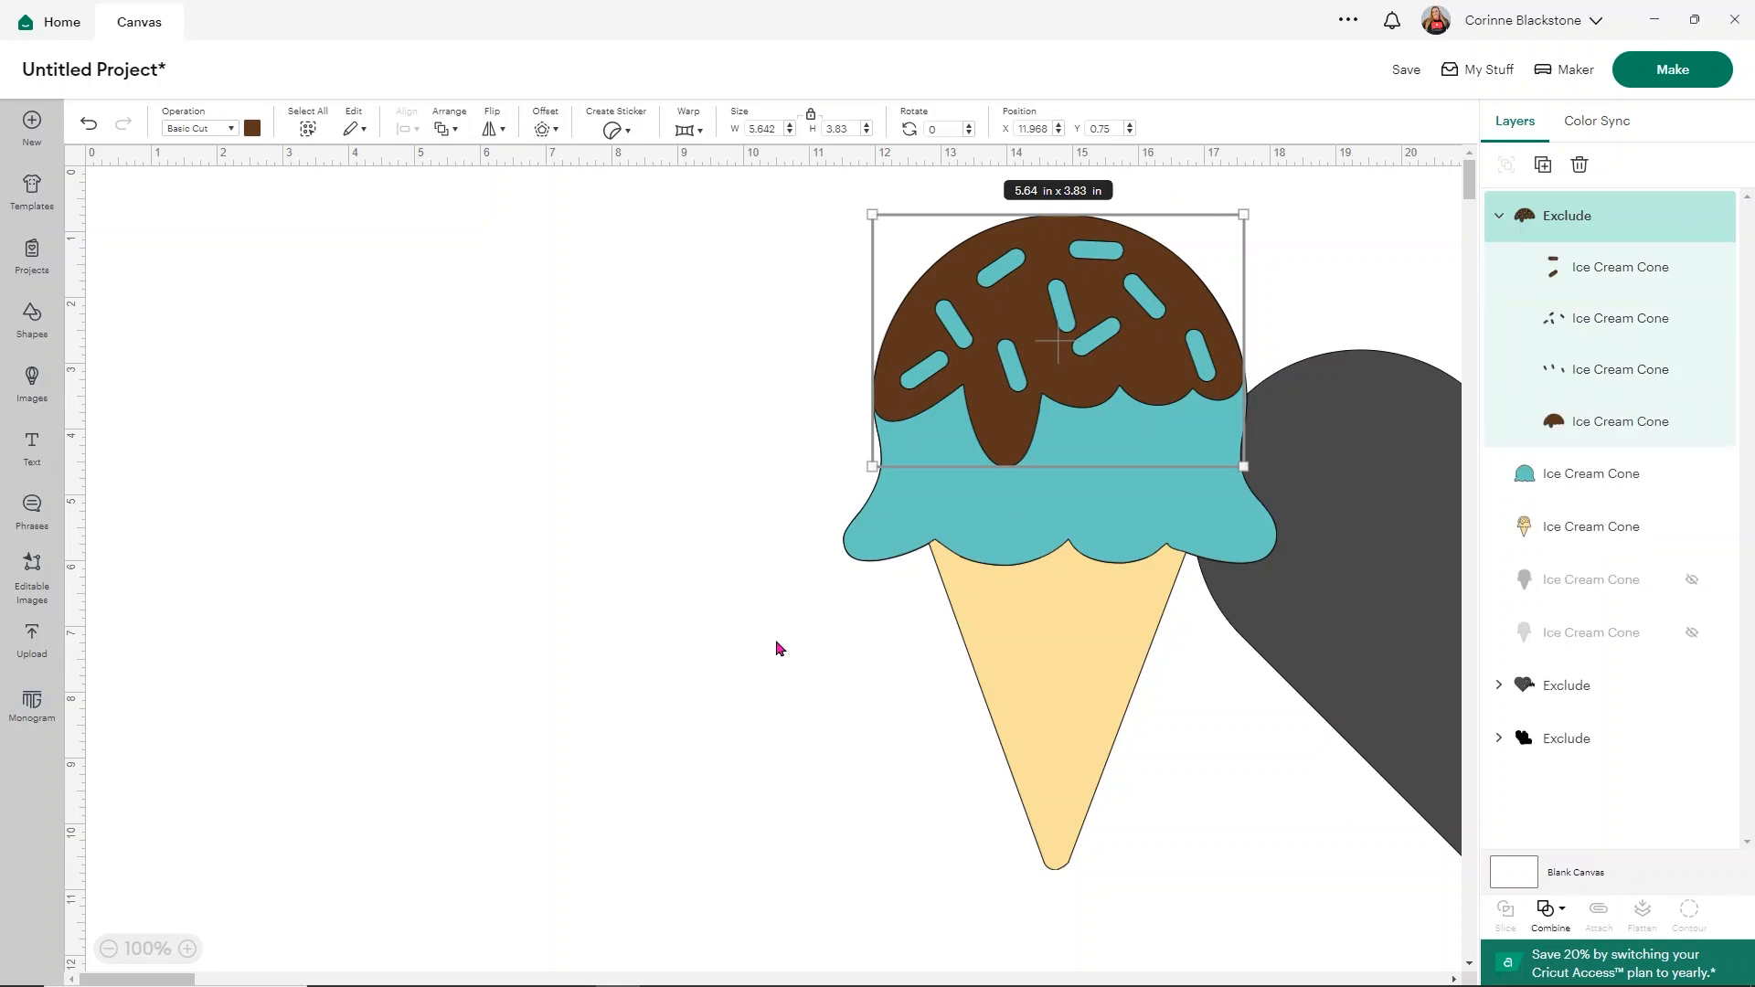
# Move the tan base to the empty left area, set the teal scoop beside it, and place the excluded topping on the scoop.
pyautogui.click(914, 658)
pyautogui.moveTo(1036, 628); pyautogui.dragTo(429, 678)
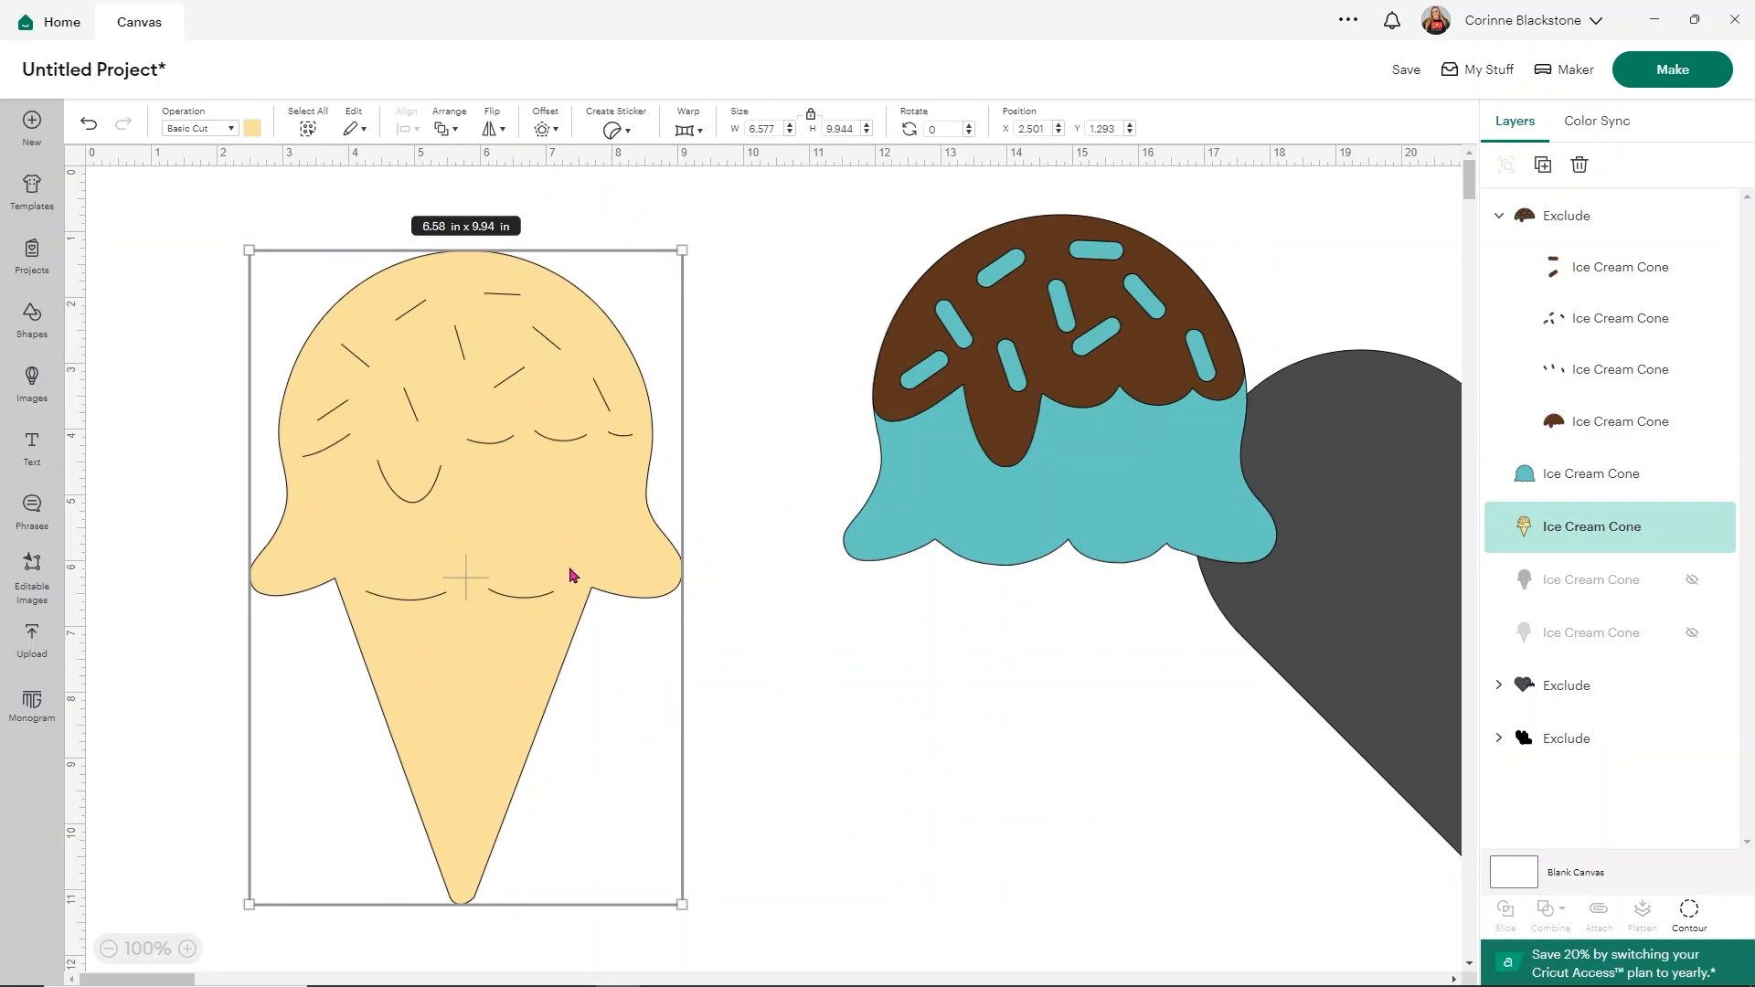
pyautogui.moveTo(1045, 500); pyautogui.dragTo(868, 680)
pyautogui.click(485, 566)
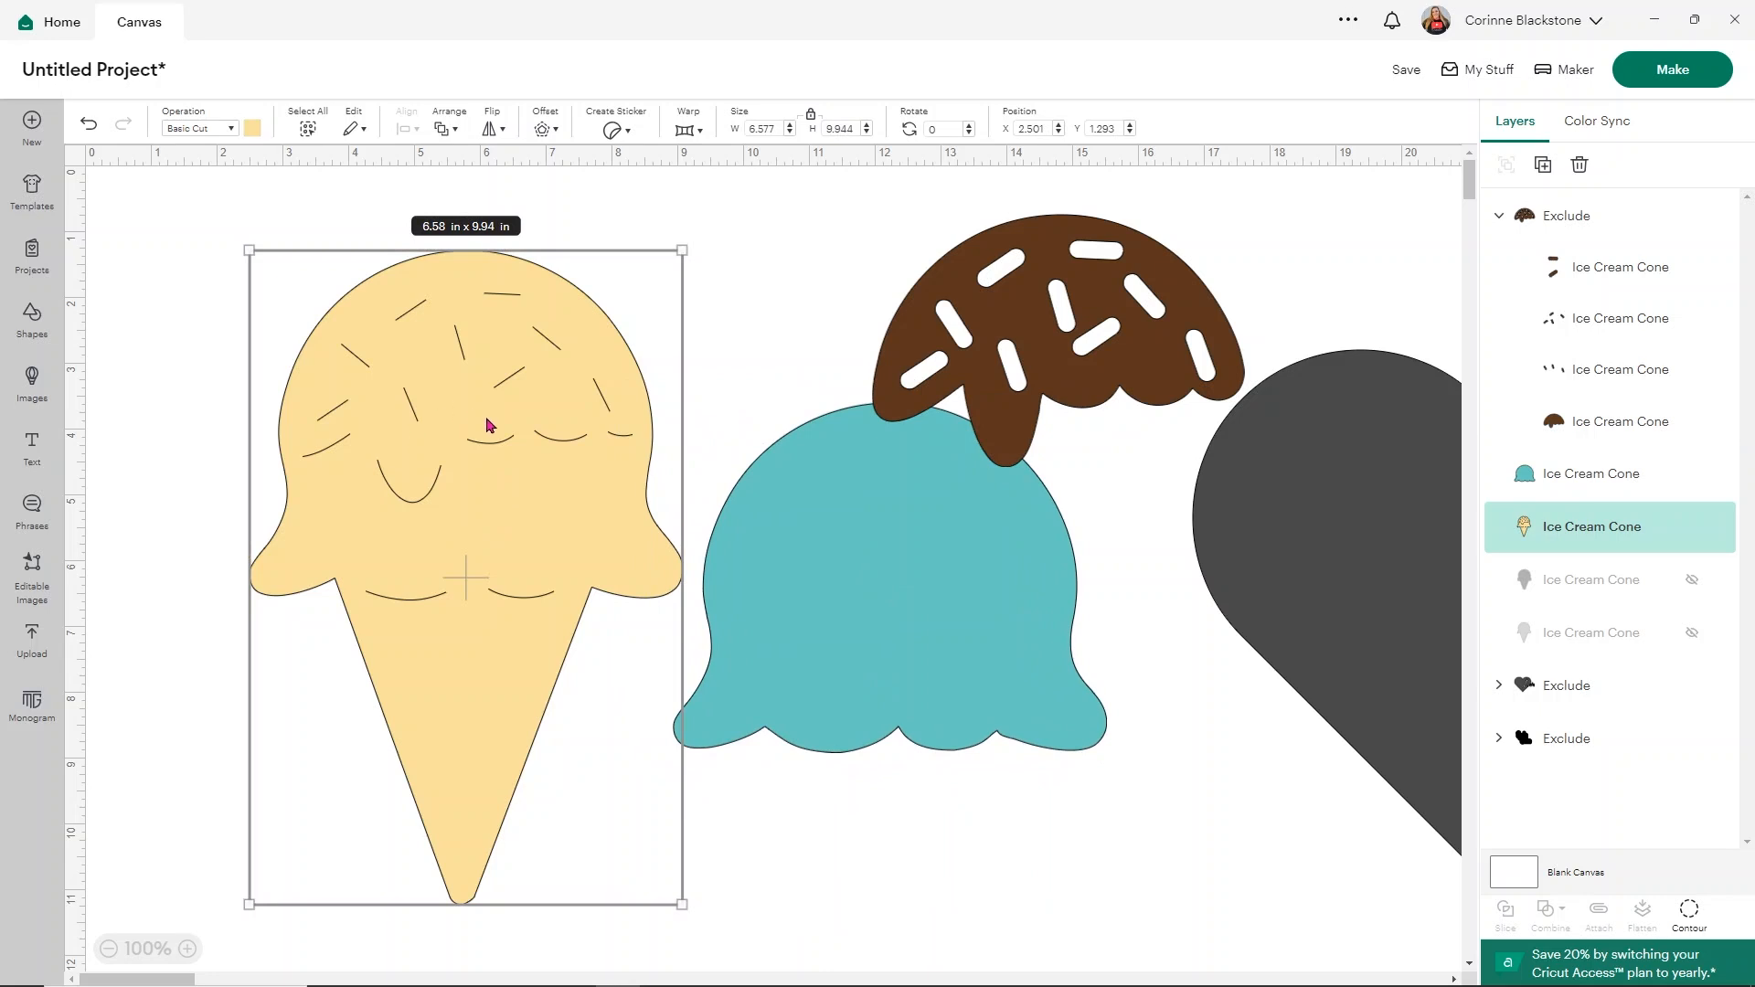
pyautogui.moveTo(1176, 342); pyautogui.dragTo(1008, 521)
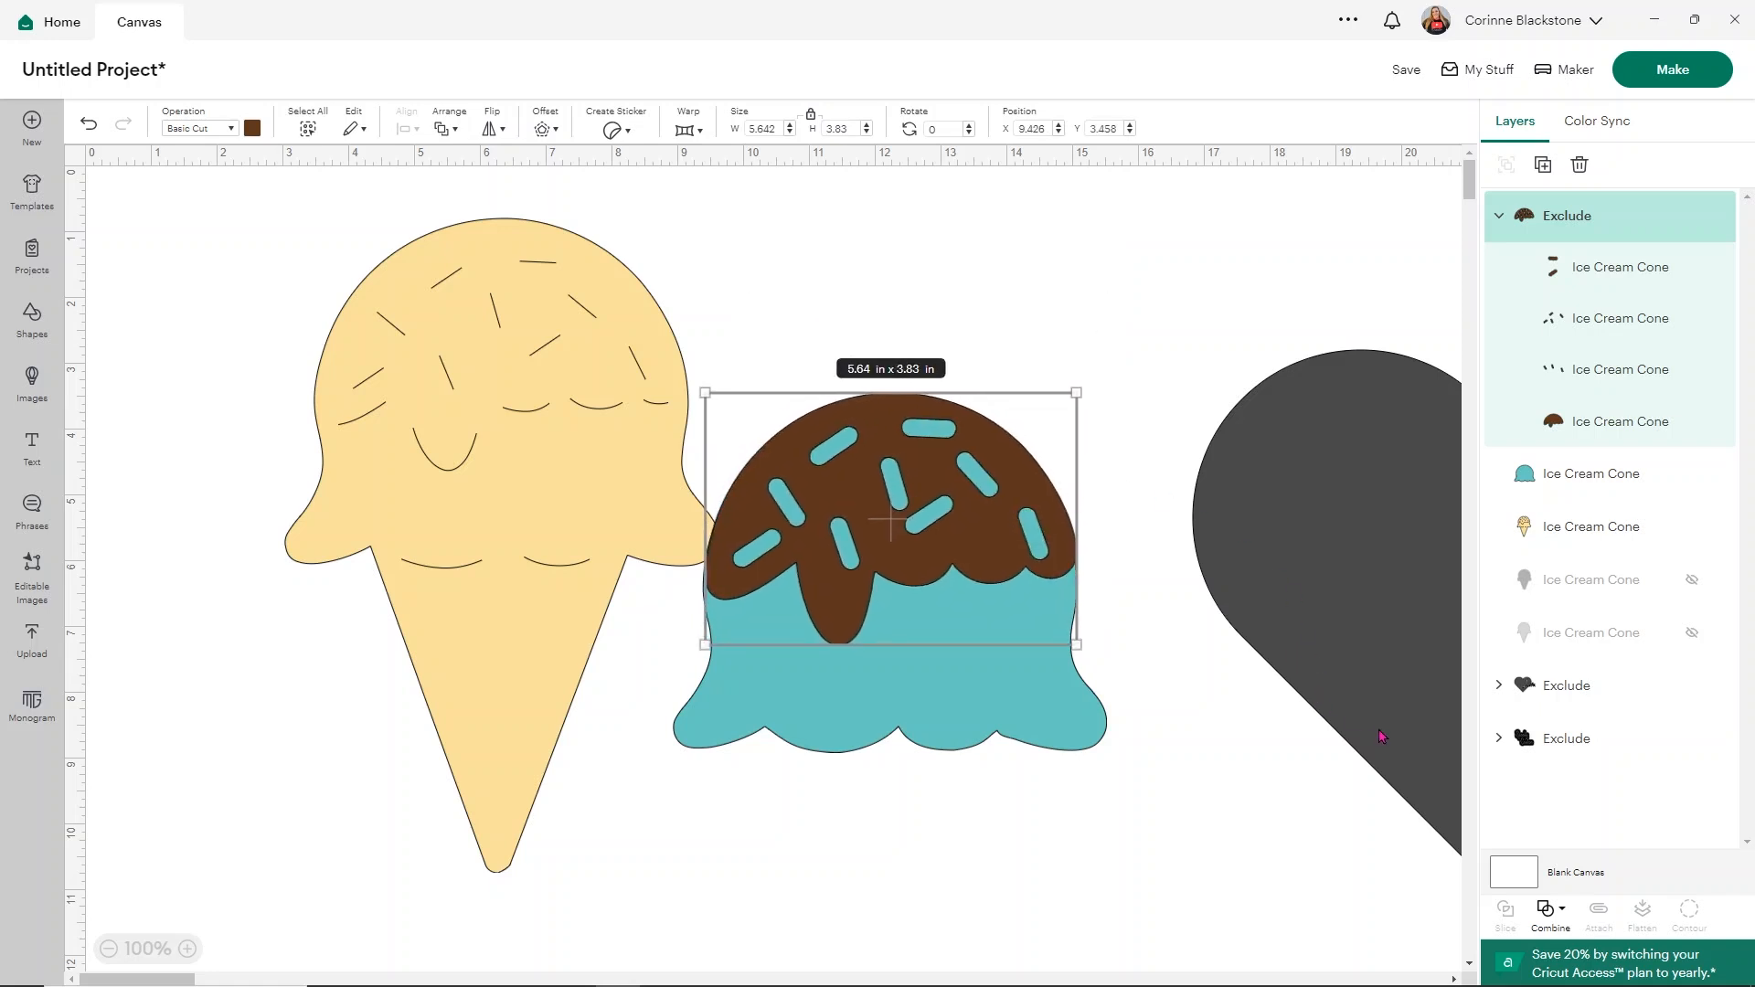
# Release the topping's Exclude combine and recolor the layer of four sprinkles light blue.
pyautogui.click(1549, 912)
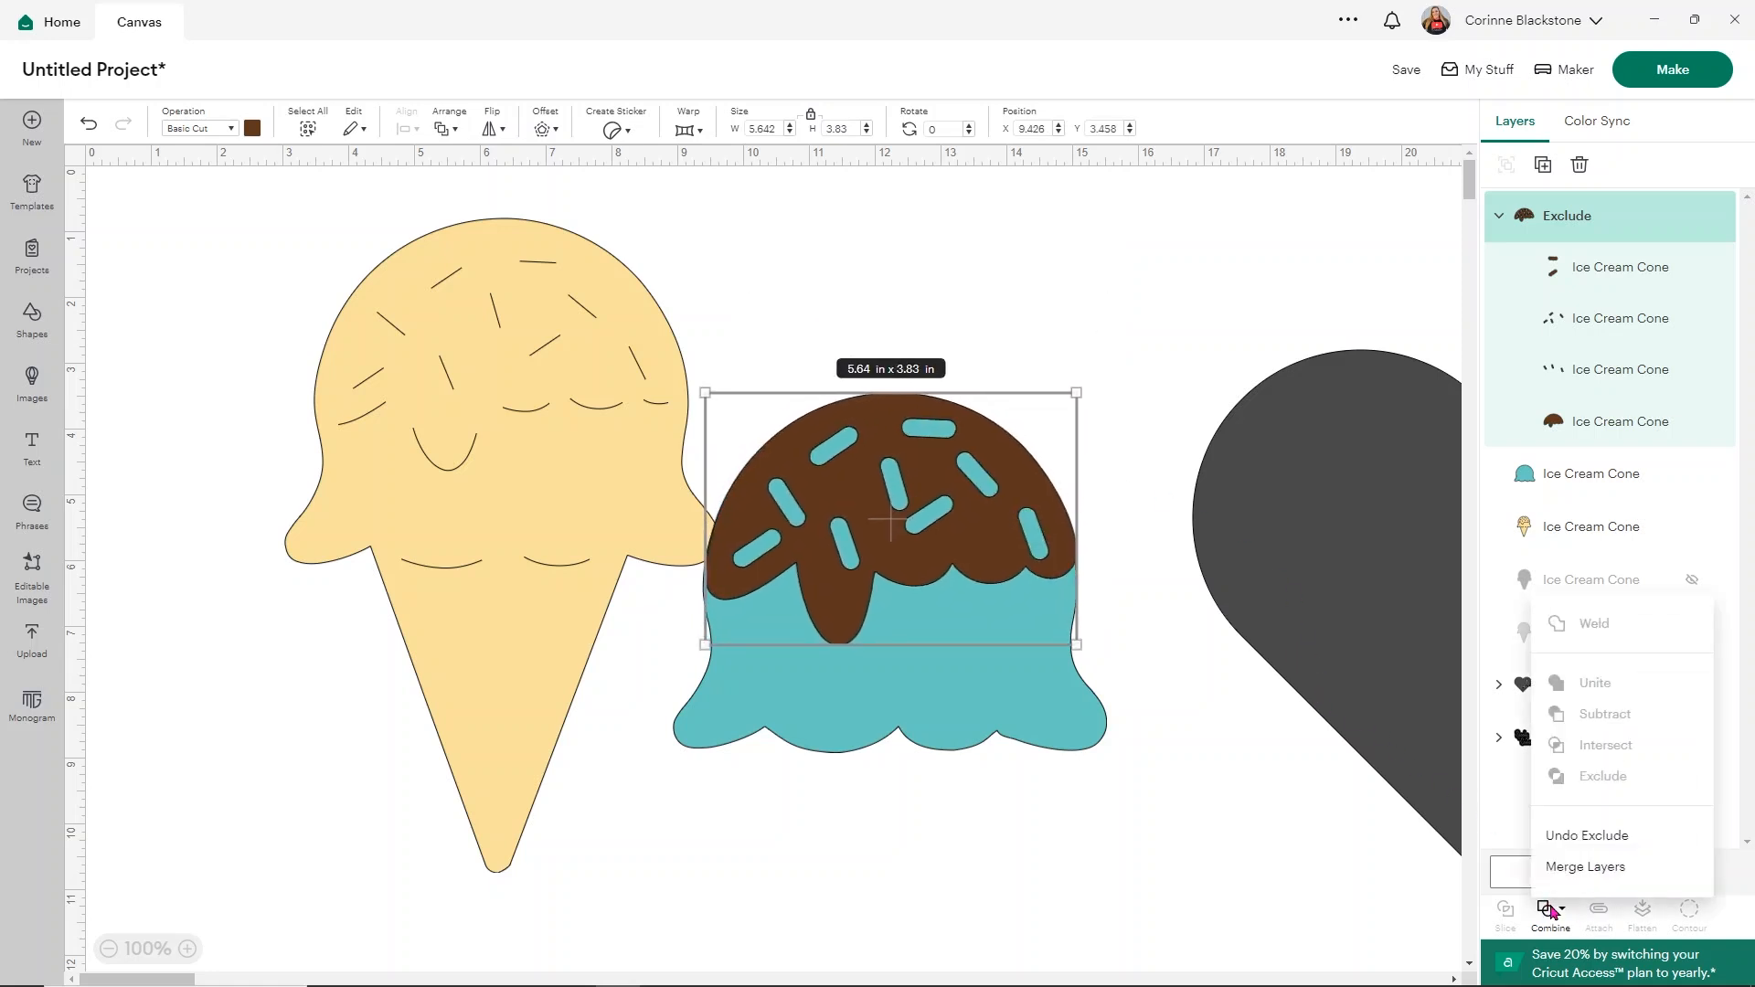
pyautogui.click(1584, 836)
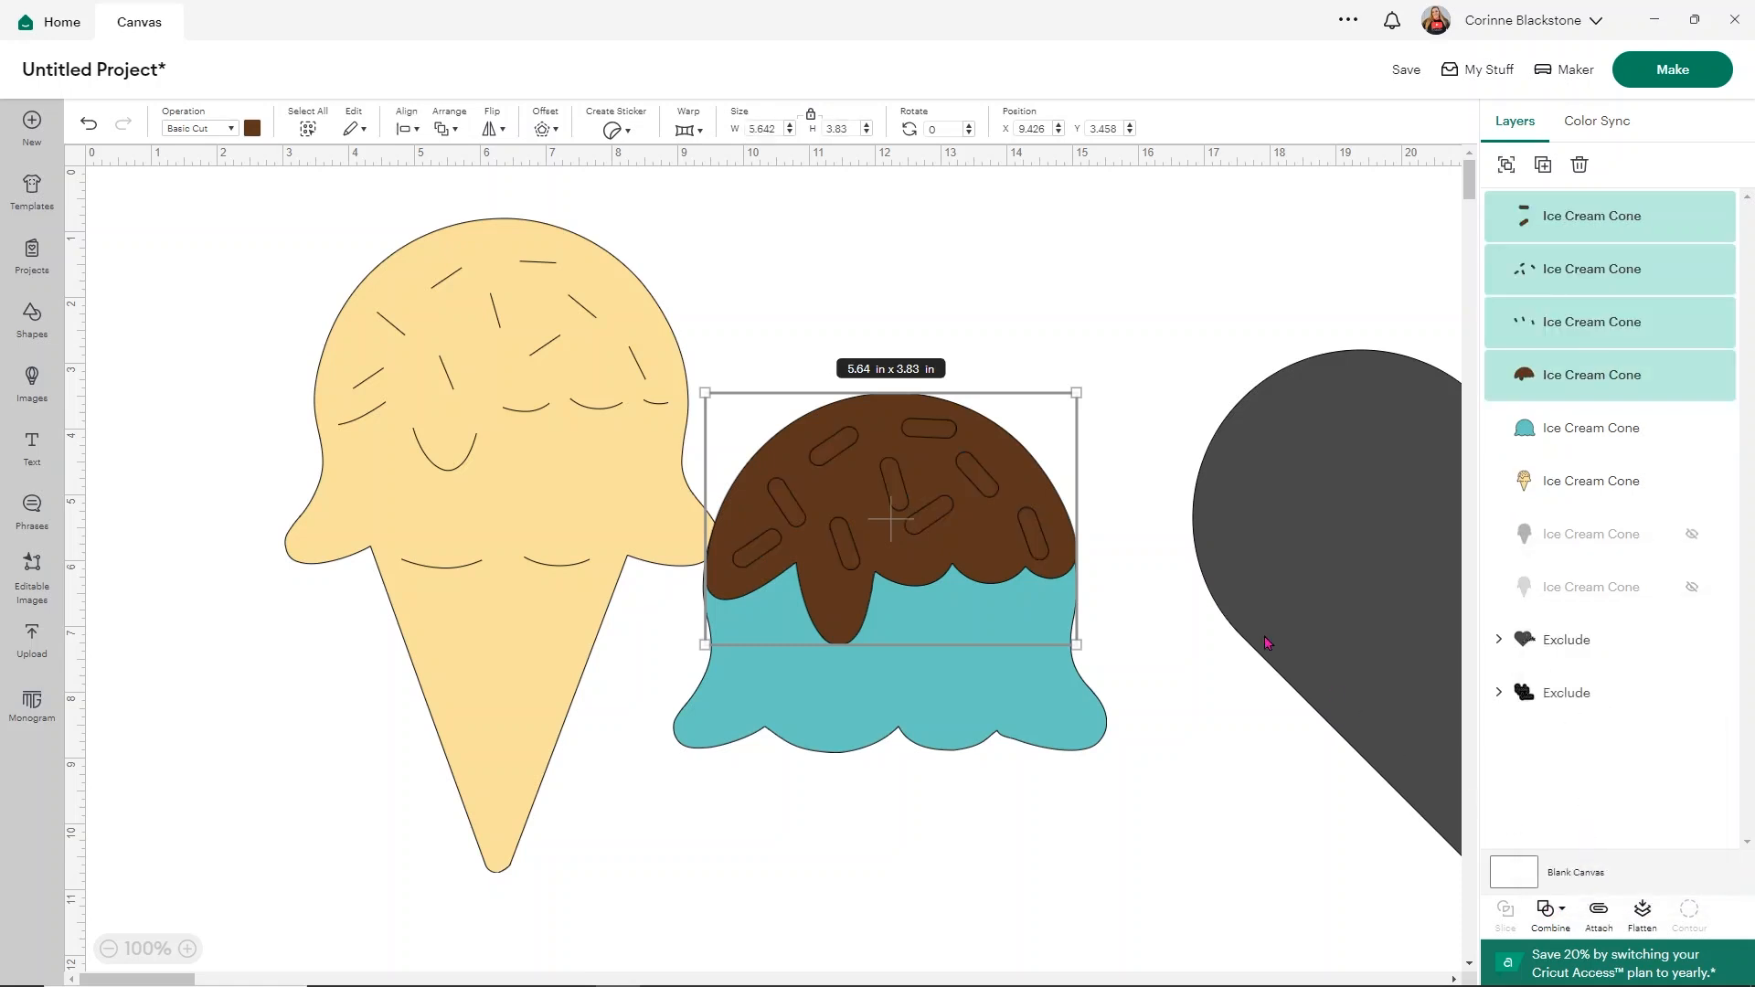
pyautogui.click(1597, 267)
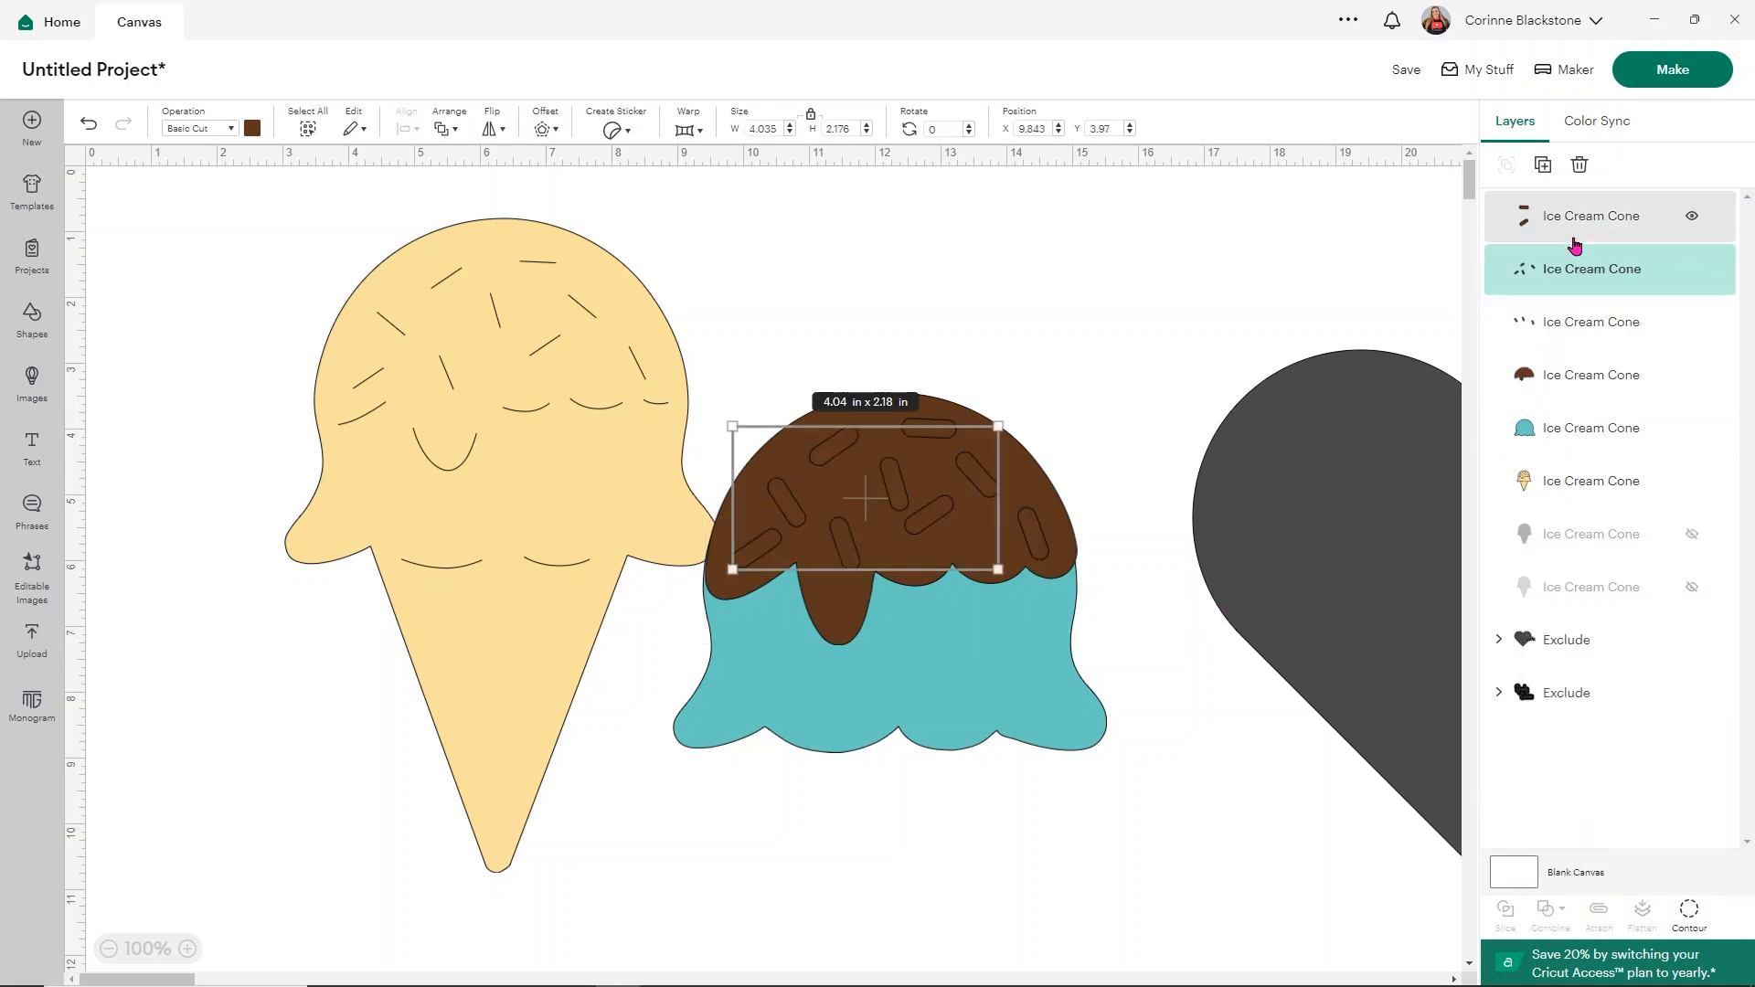
pyautogui.click(252, 129)
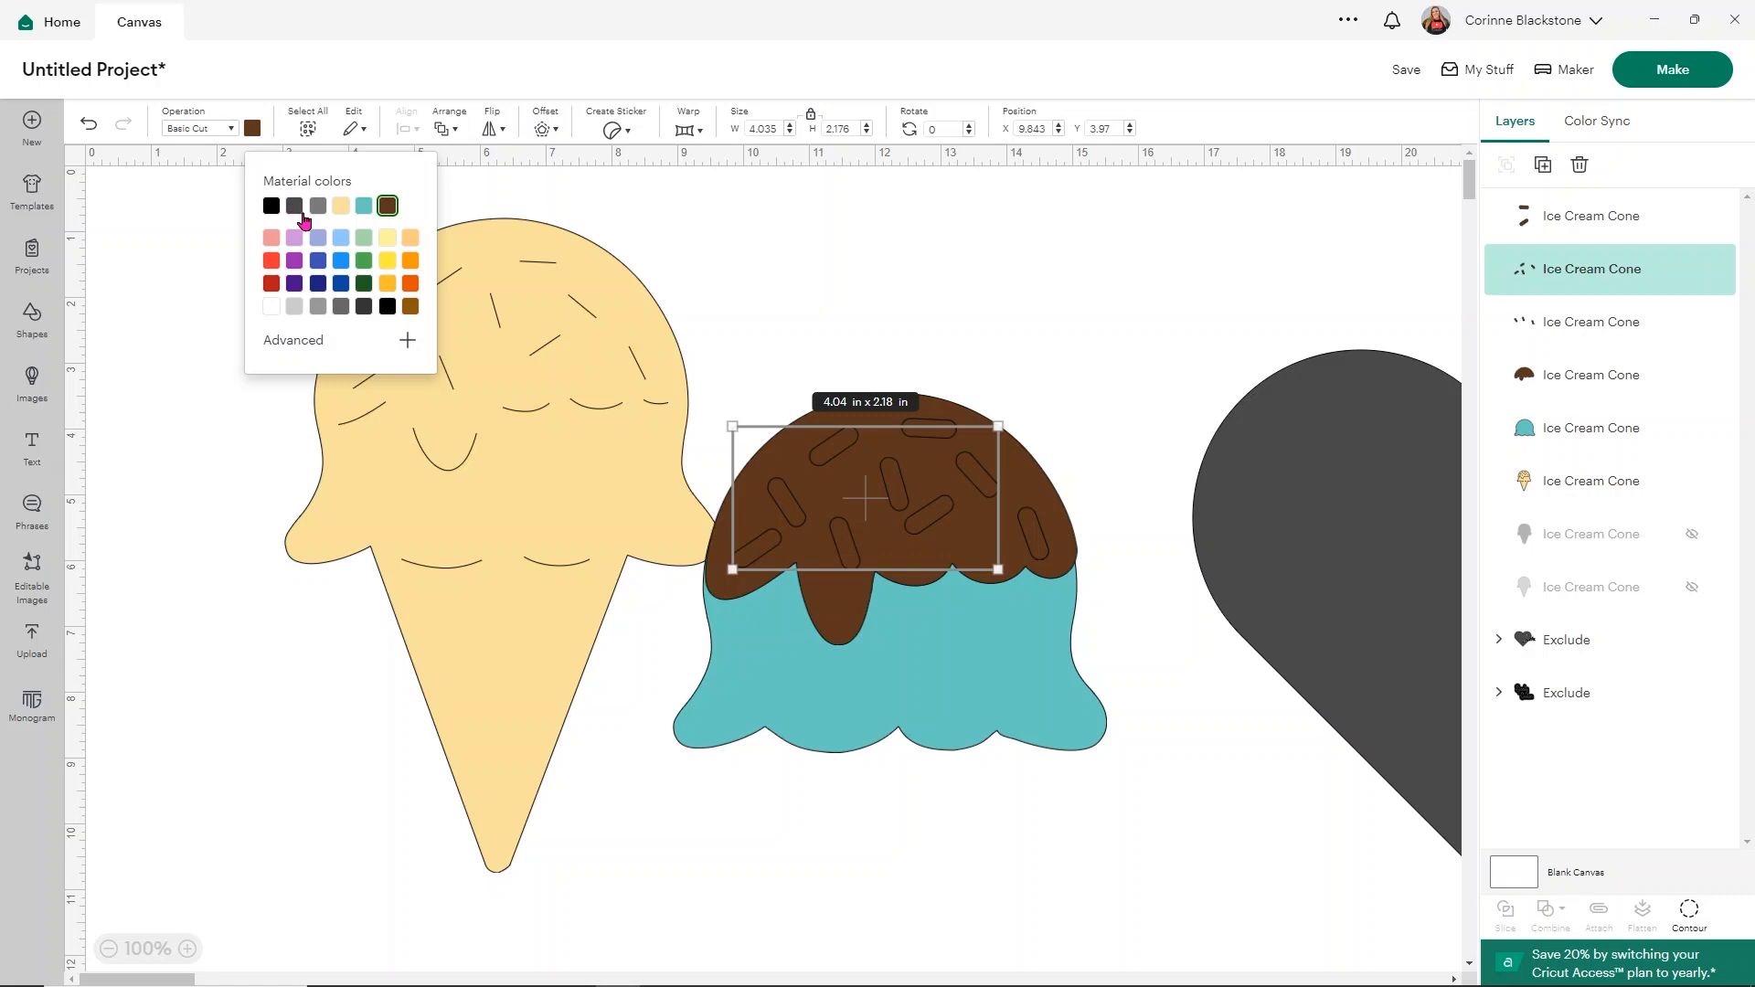
pyautogui.click(341, 238)
# Recolor the layer of two sprinkles light purple.
pyautogui.click(1524, 239)
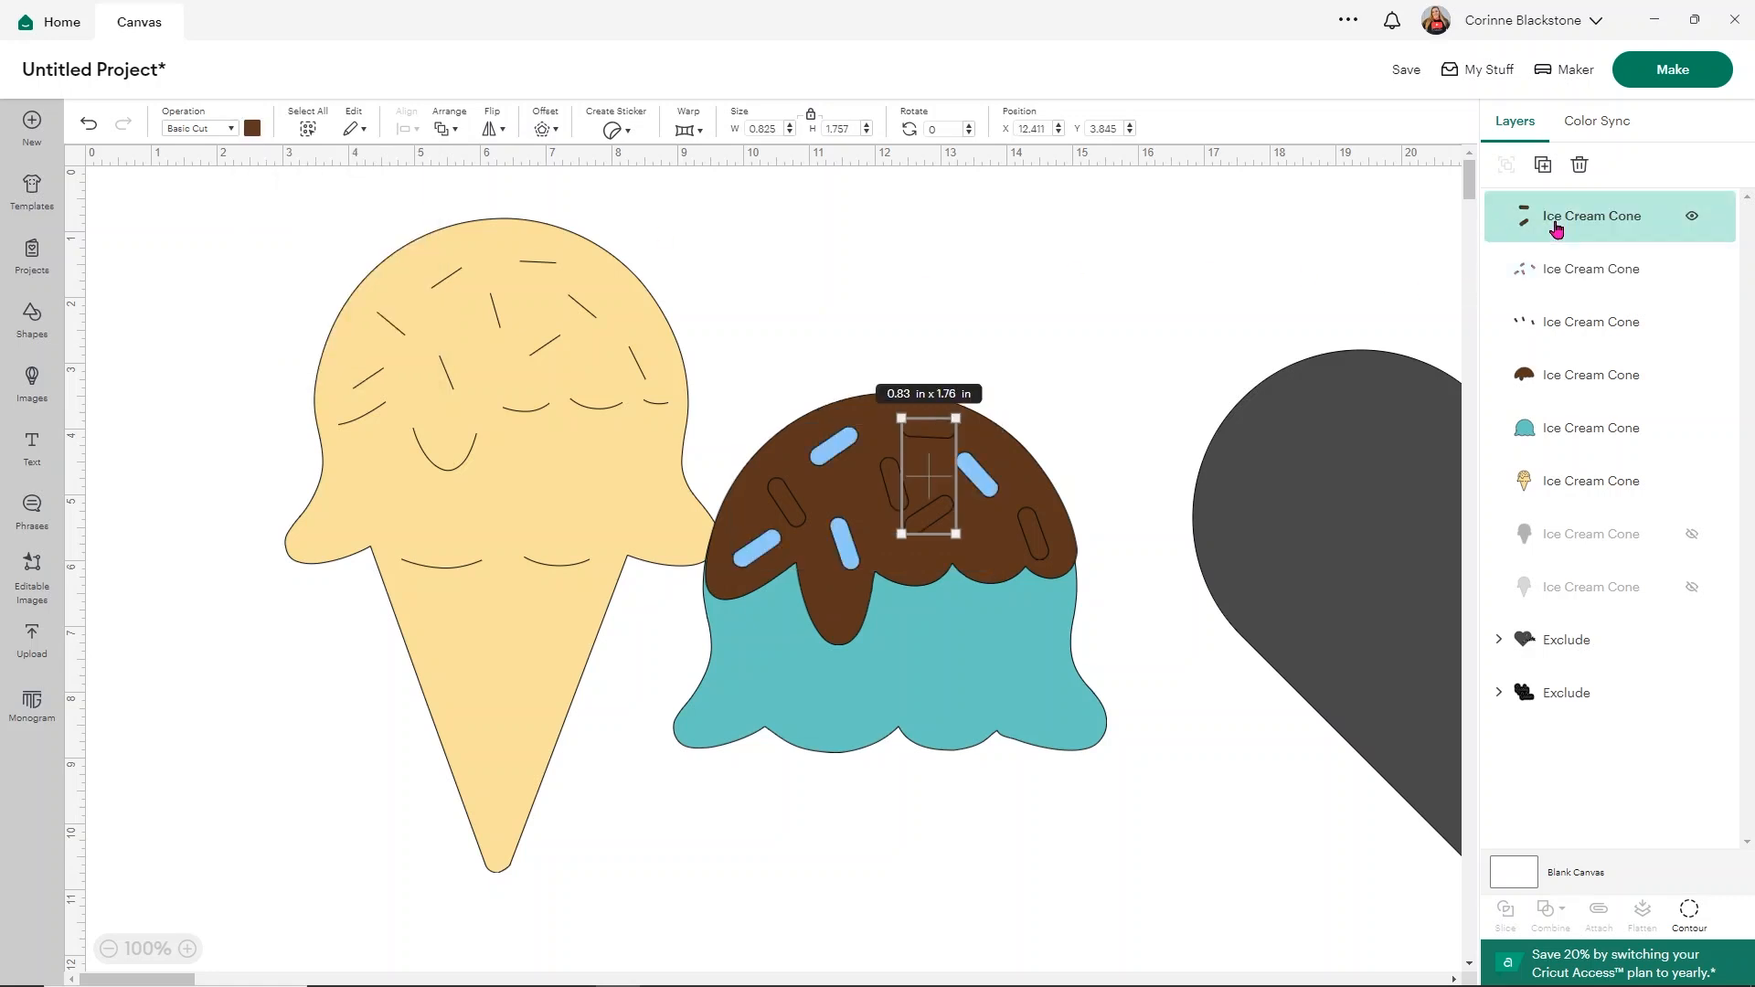
pyautogui.click(252, 129)
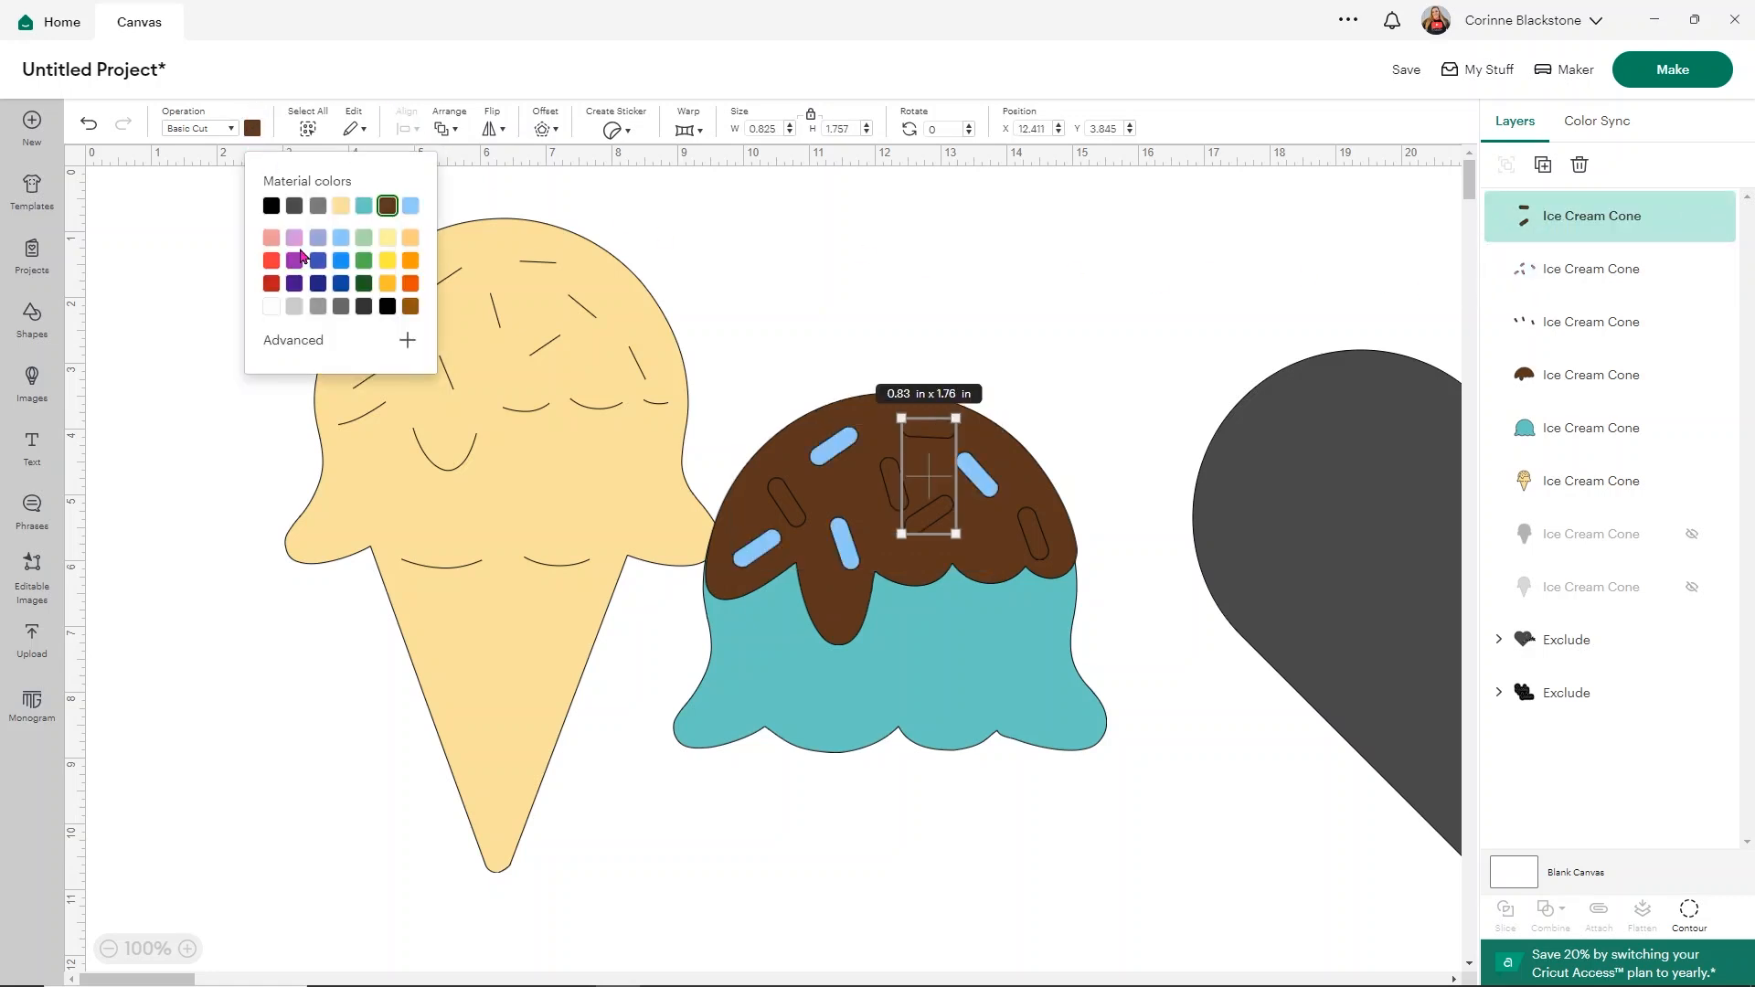
pyautogui.click(294, 240)
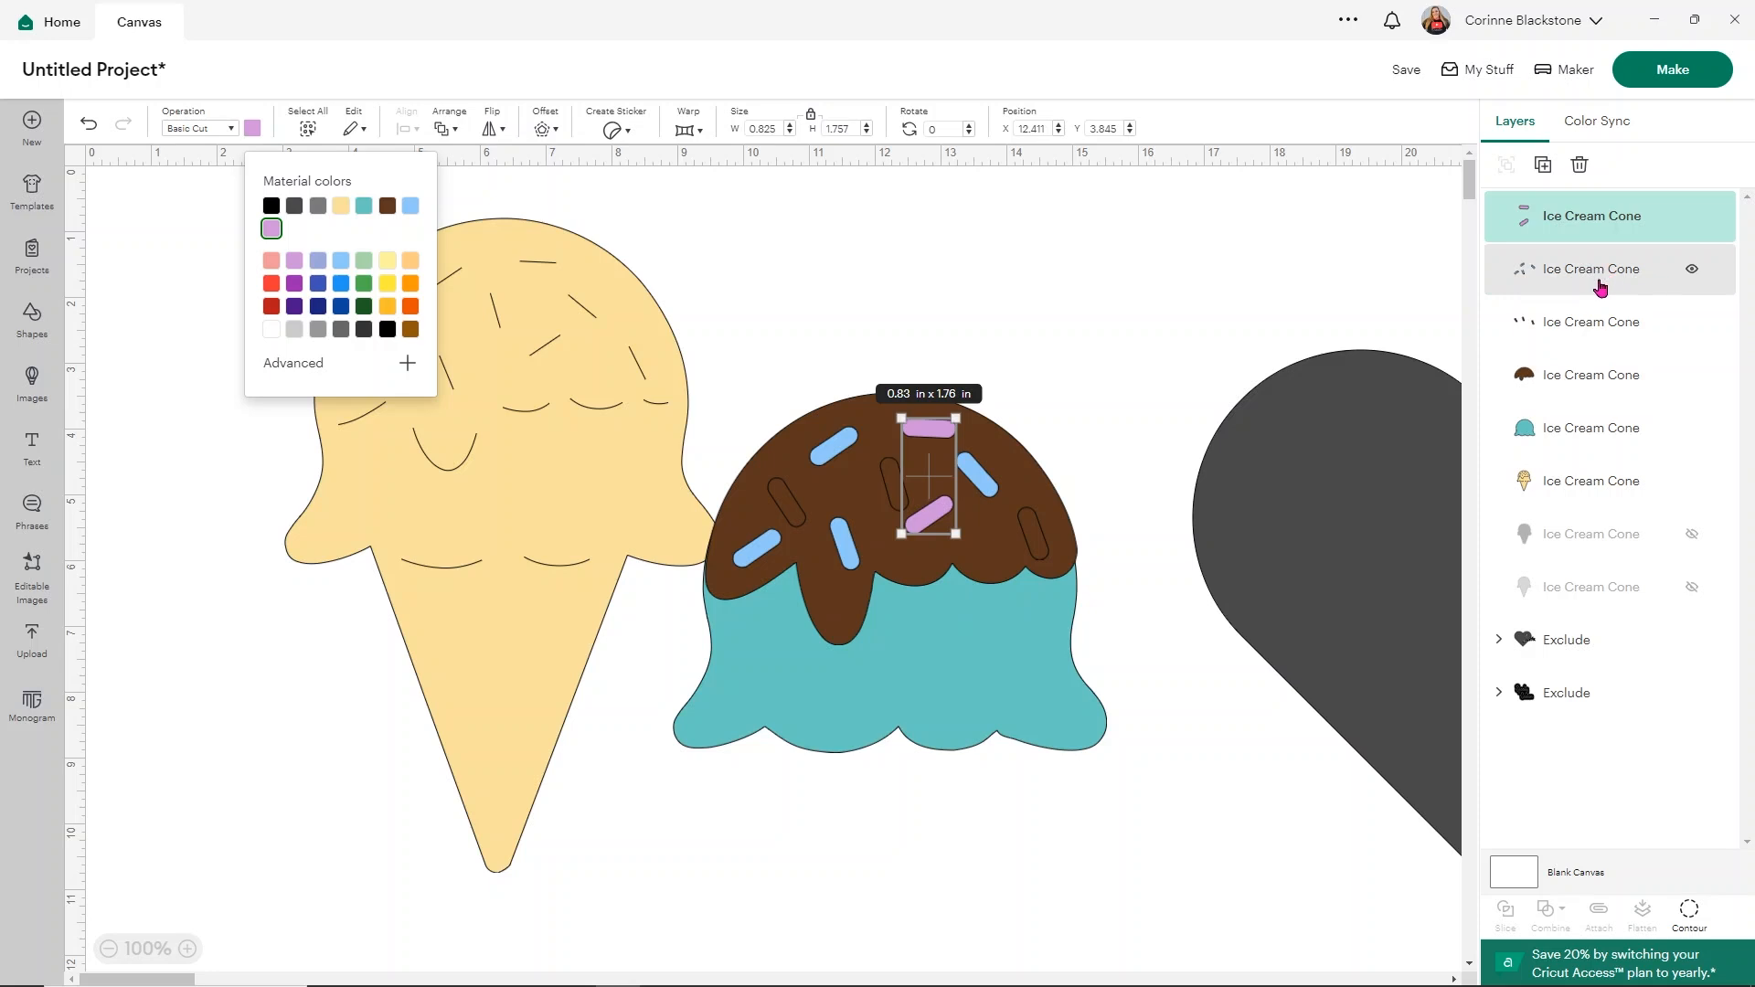
# Recolor the remaining layer of three brown sprinkles teal and clear the selection.
pyautogui.click(1593, 321)
pyautogui.click(252, 129)
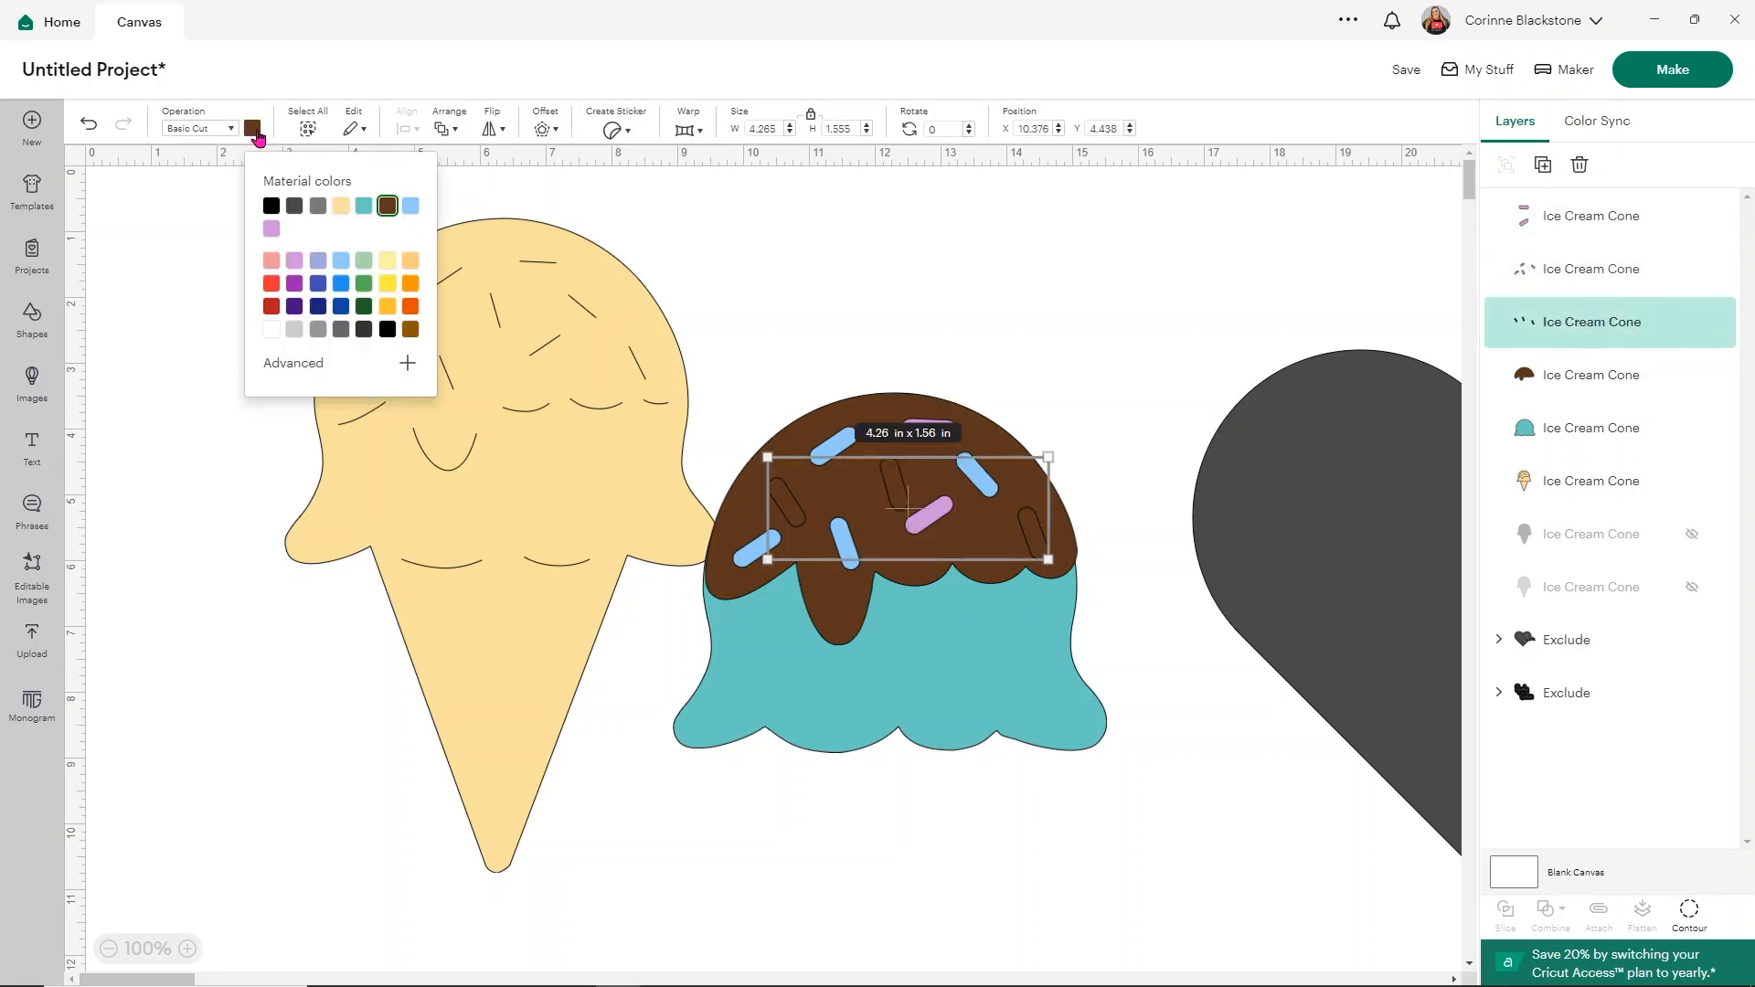
pyautogui.click(367, 215)
pyautogui.click(827, 757)
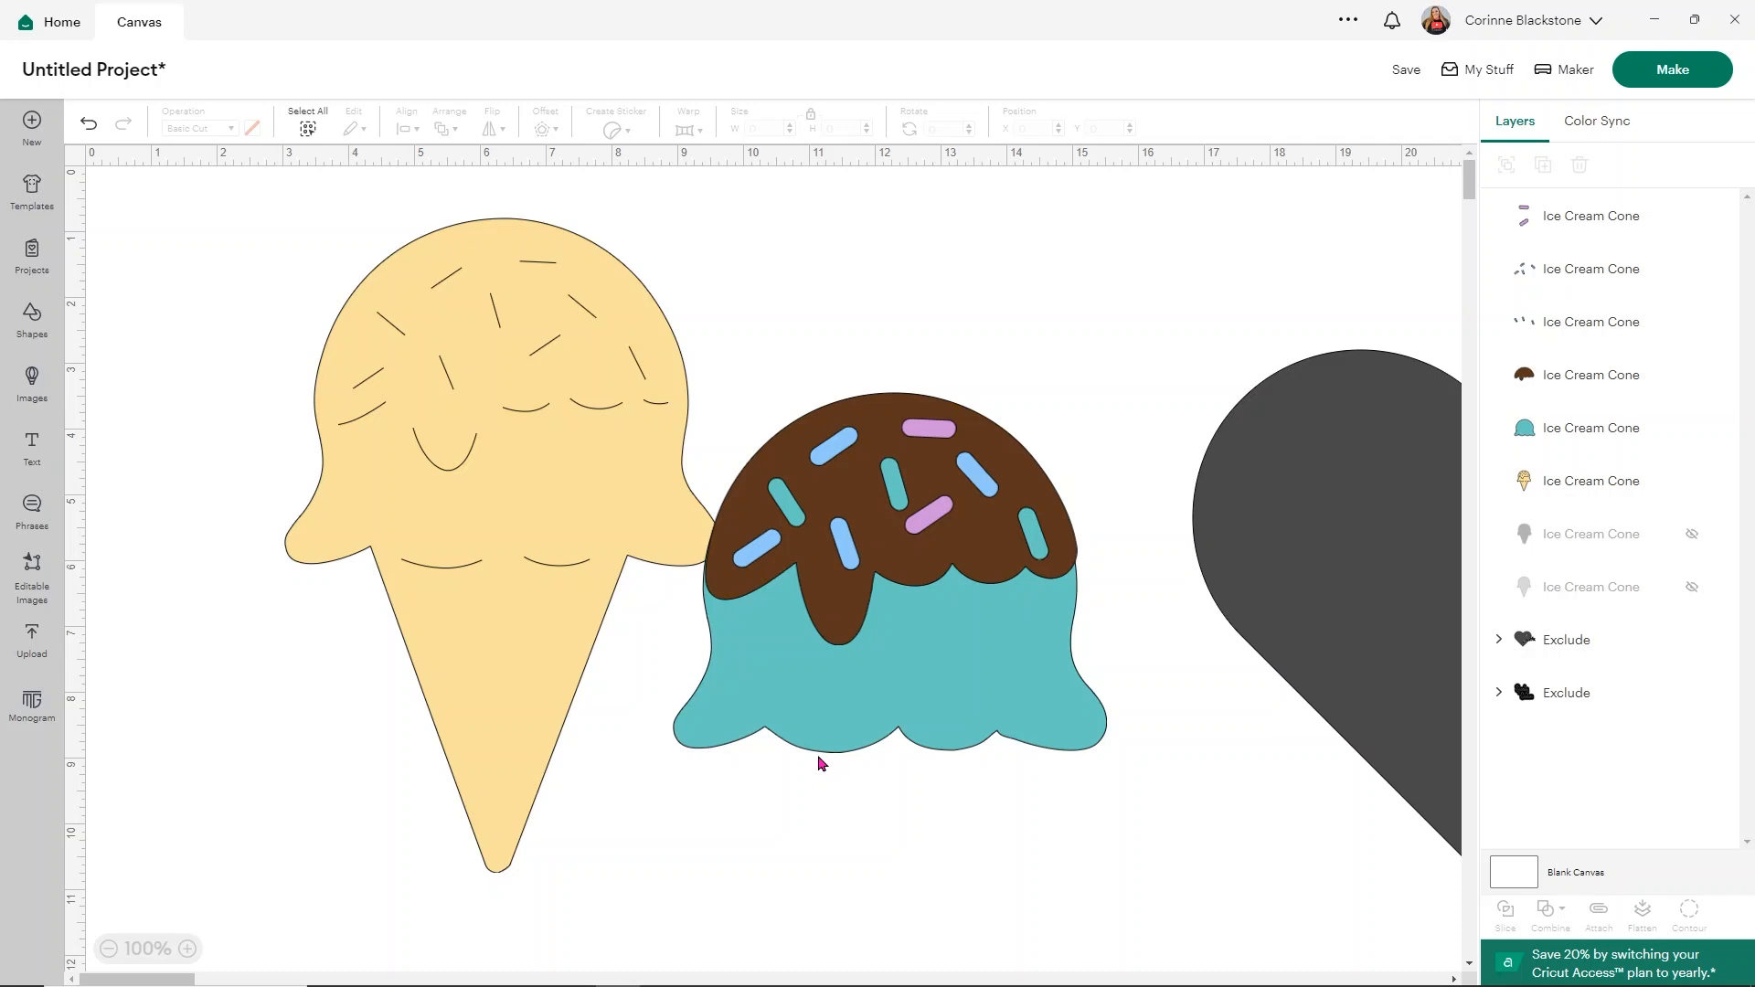
# Swap the positions of the excluded heart and the tan cone, and shift the whole ice cream farther right, away from the heart.
pyautogui.moveTo(1358, 566); pyautogui.dragTo(264, 486)
pyautogui.moveTo(521, 274); pyautogui.dragTo(1036, 521)
pyautogui.moveTo(942, 271); pyautogui.dragTo(1113, 611)
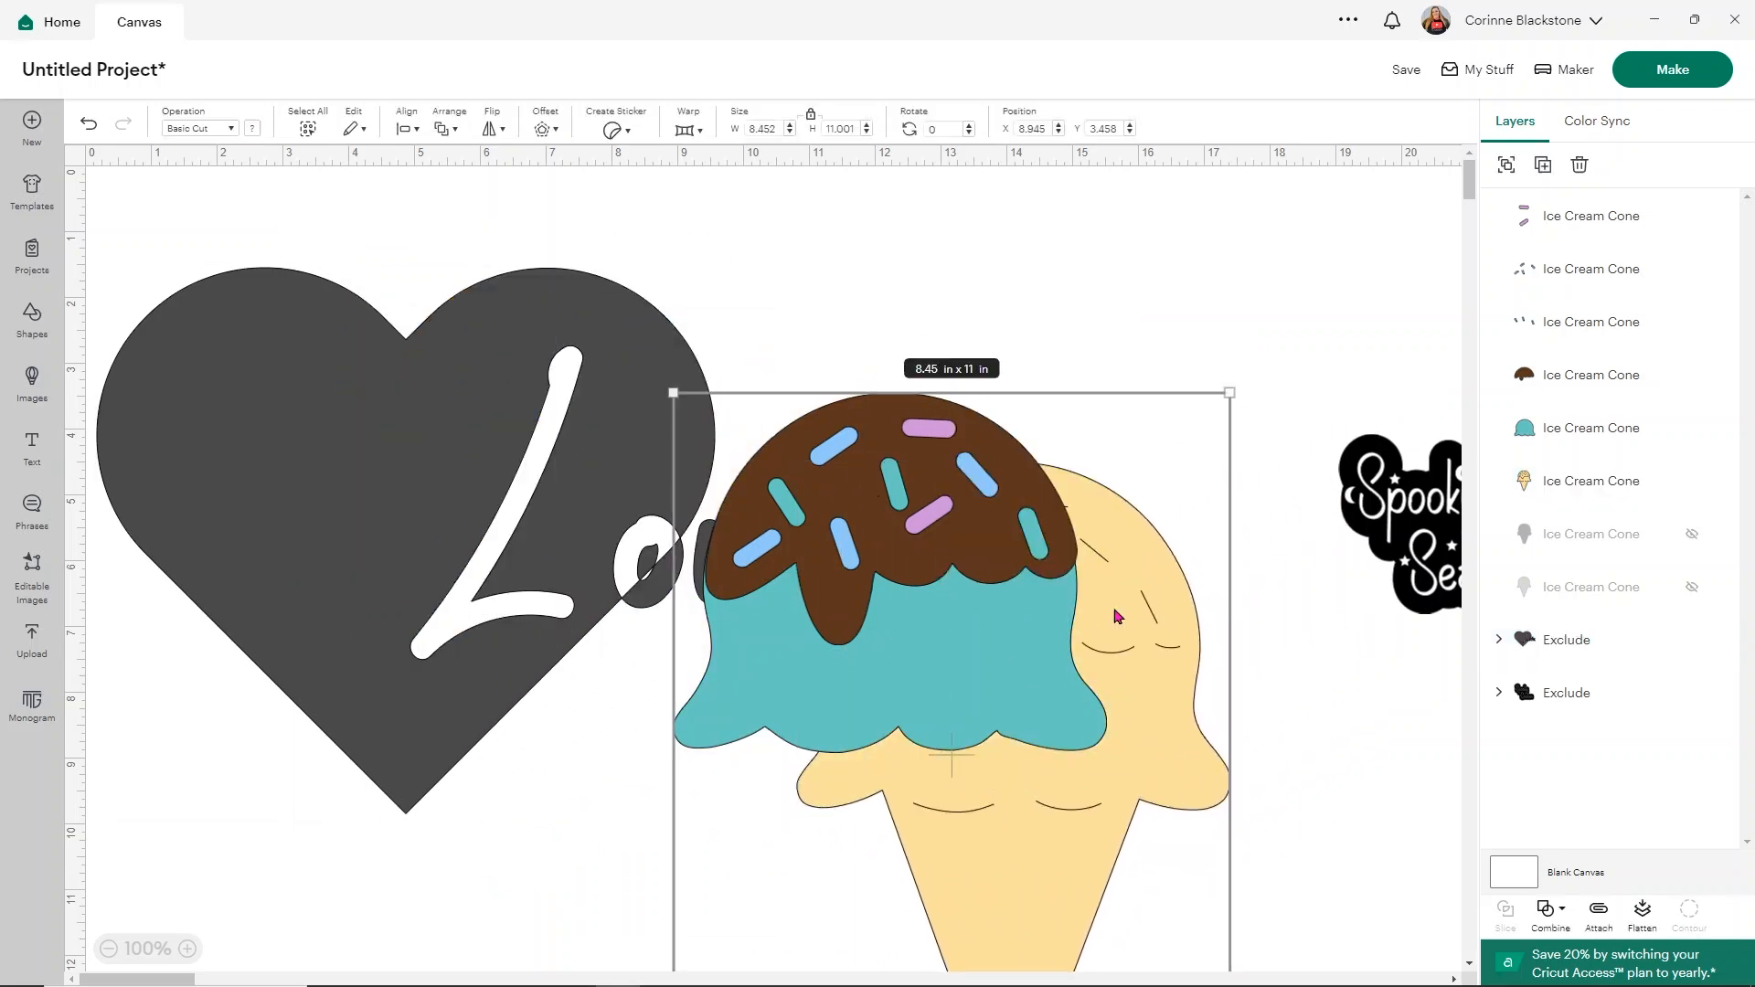
pyautogui.moveTo(951, 656); pyautogui.dragTo(1260, 670)
# Release the Exclude combine of the heart and the "Love" text.
pyautogui.click(564, 520)
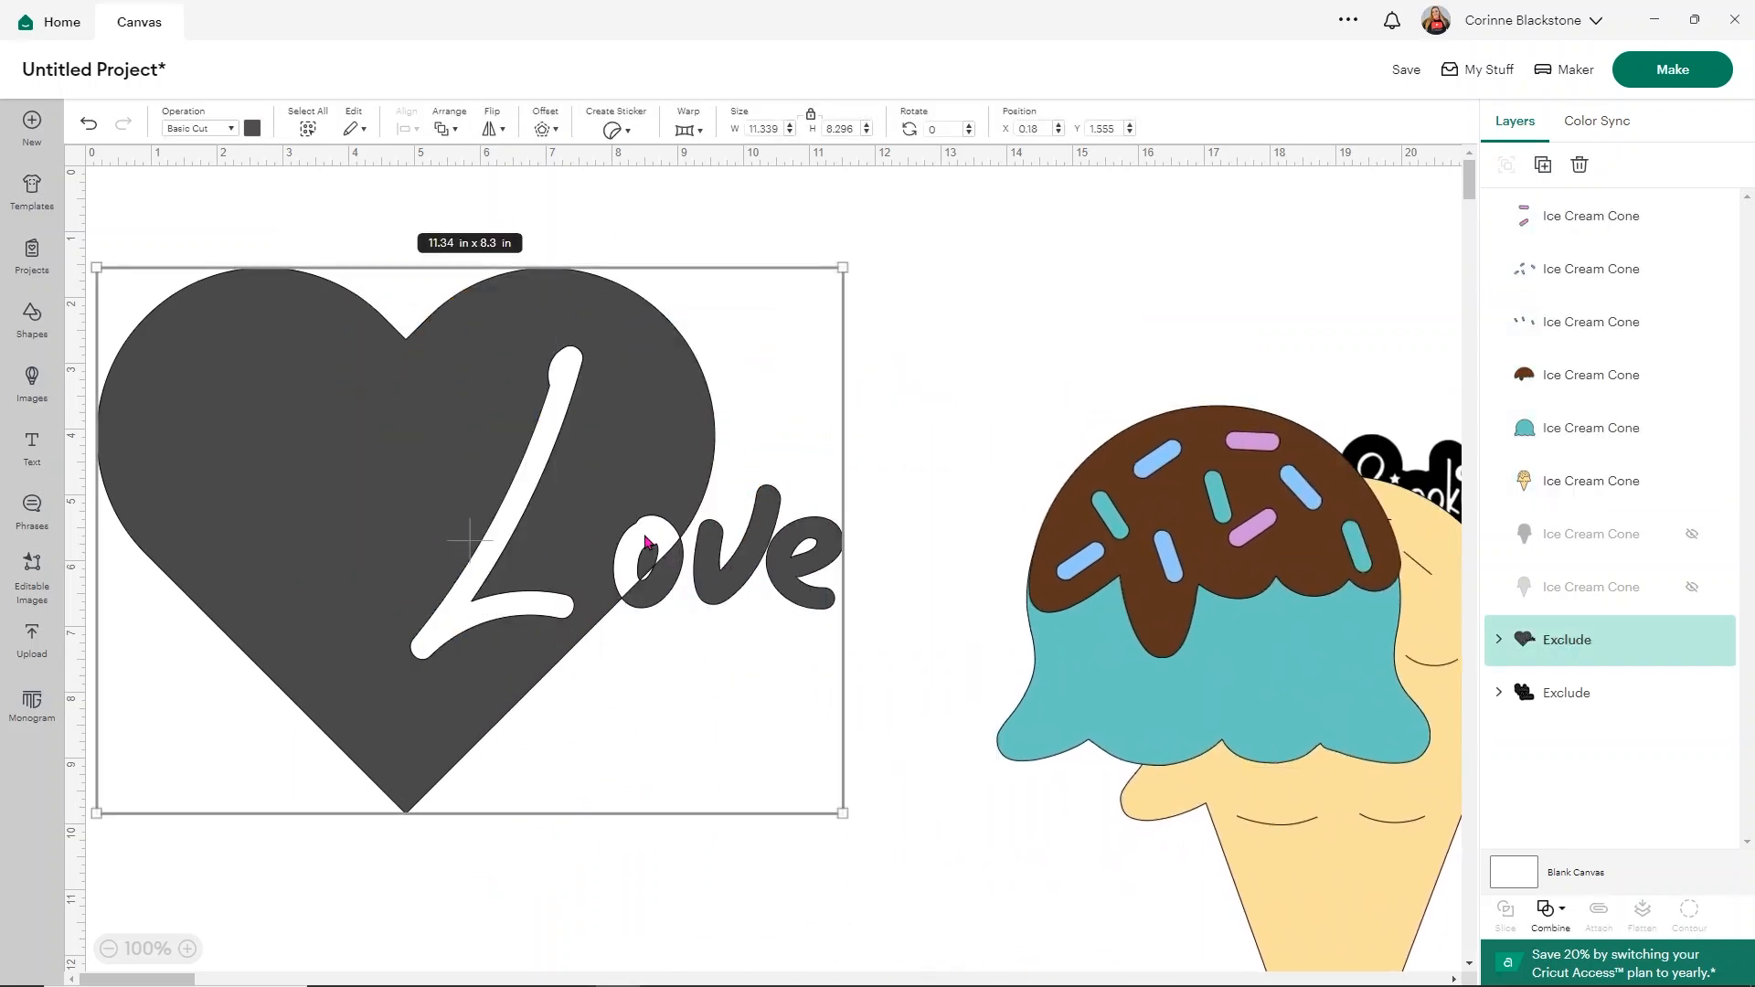
pyautogui.click(1558, 907)
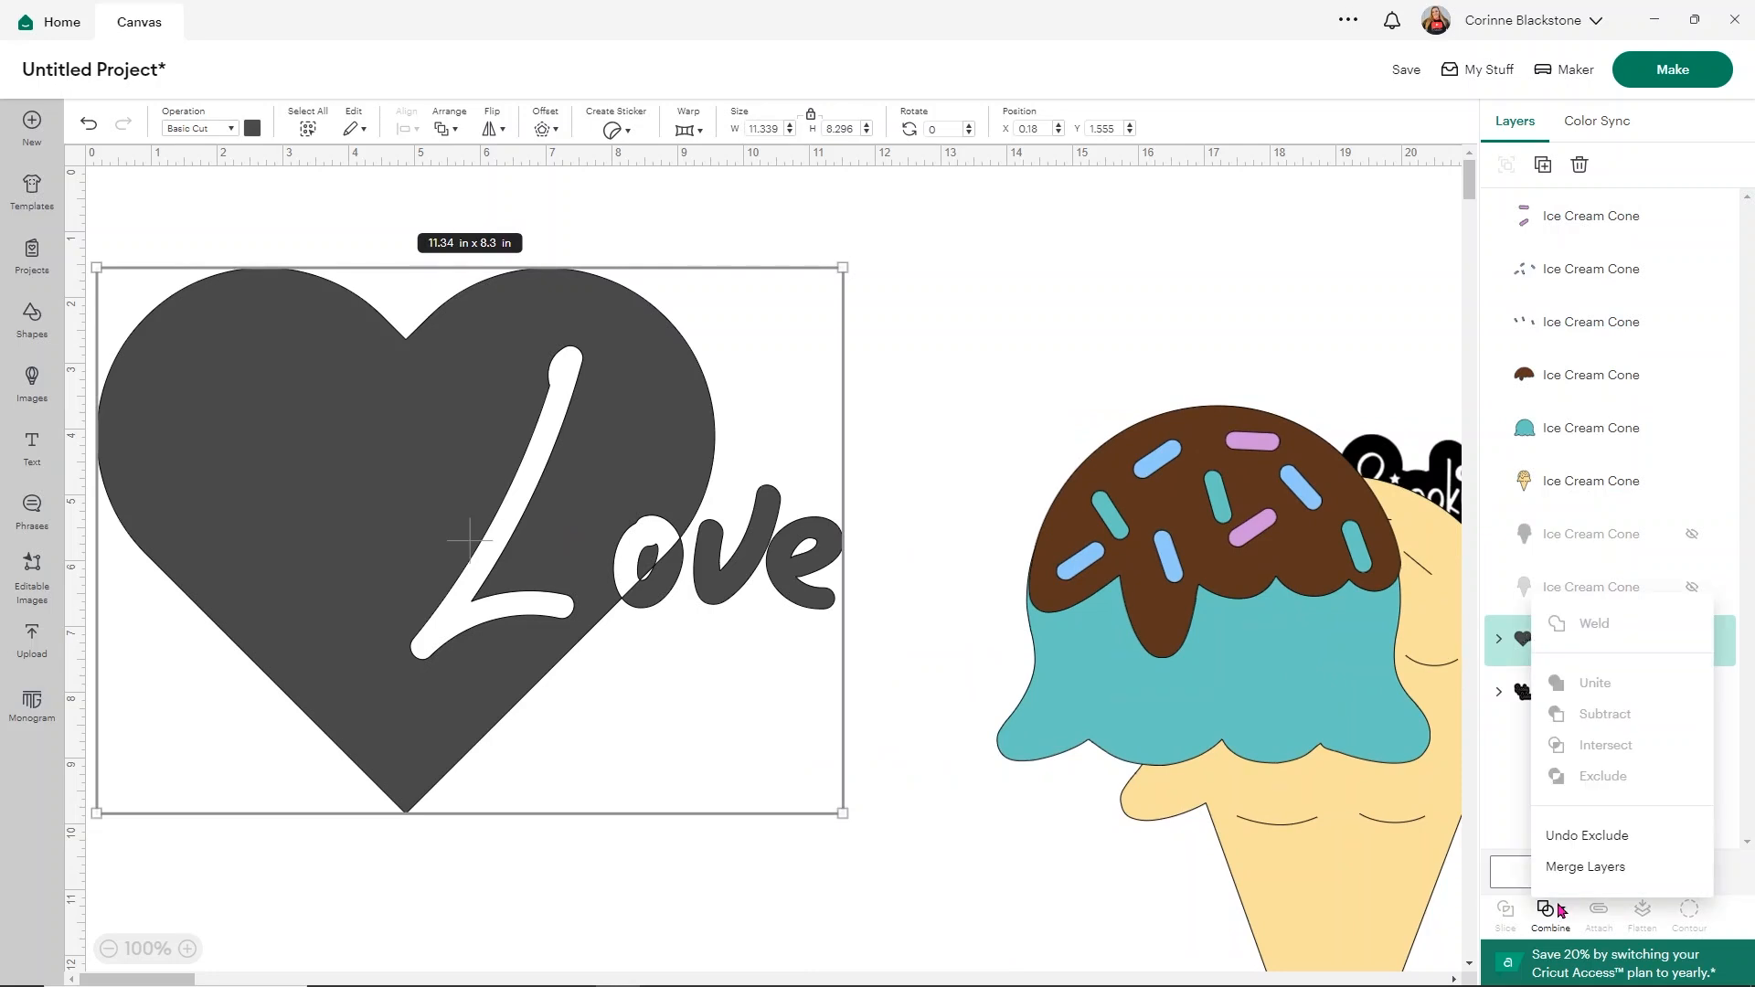
pyautogui.click(1586, 835)
# Move the "Love" text slightly up on the heart and place the "Spooky Season" design between the heart and the ice cream.
pyautogui.click(826, 484)
pyautogui.moveTo(779, 537)
pyautogui.mouseDown()
pyautogui.moveTo(939, 409)
pyautogui.moveTo(802, 492)
pyautogui.moveTo(450, 574)
pyautogui.moveTo(720, 510)
pyautogui.moveTo(768, 516)
pyautogui.mouseUp()
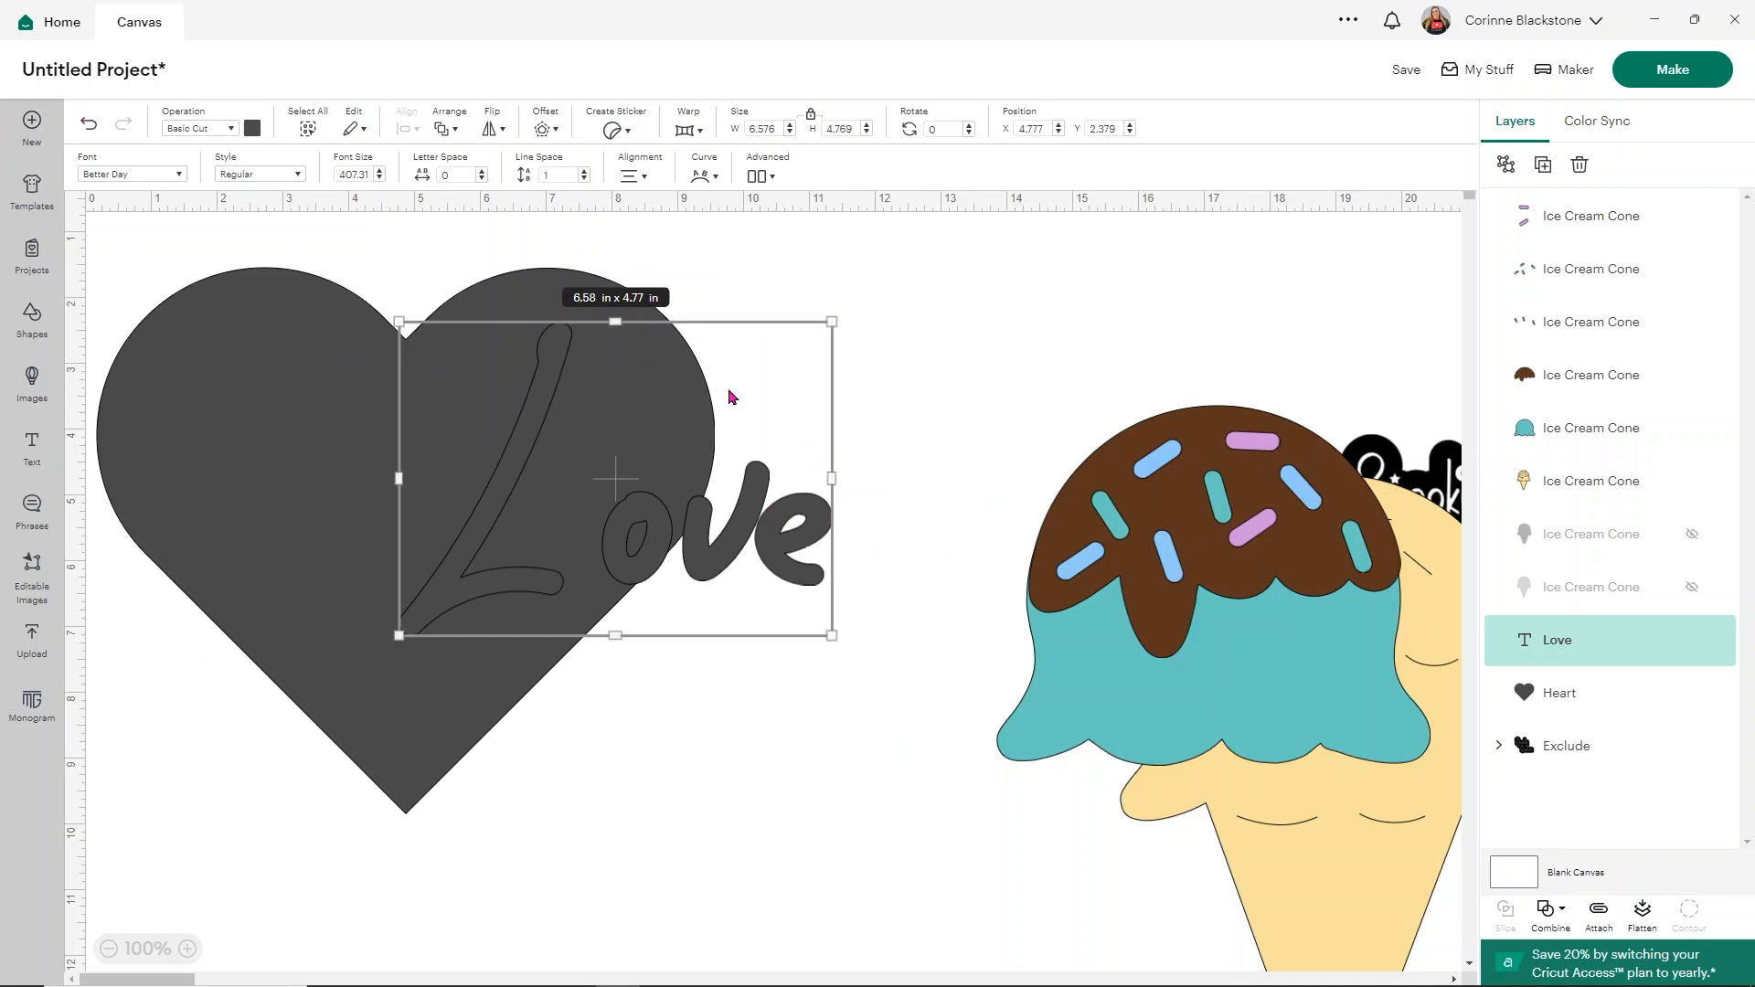
pyautogui.moveTo(1454, 483); pyautogui.dragTo(938, 295)
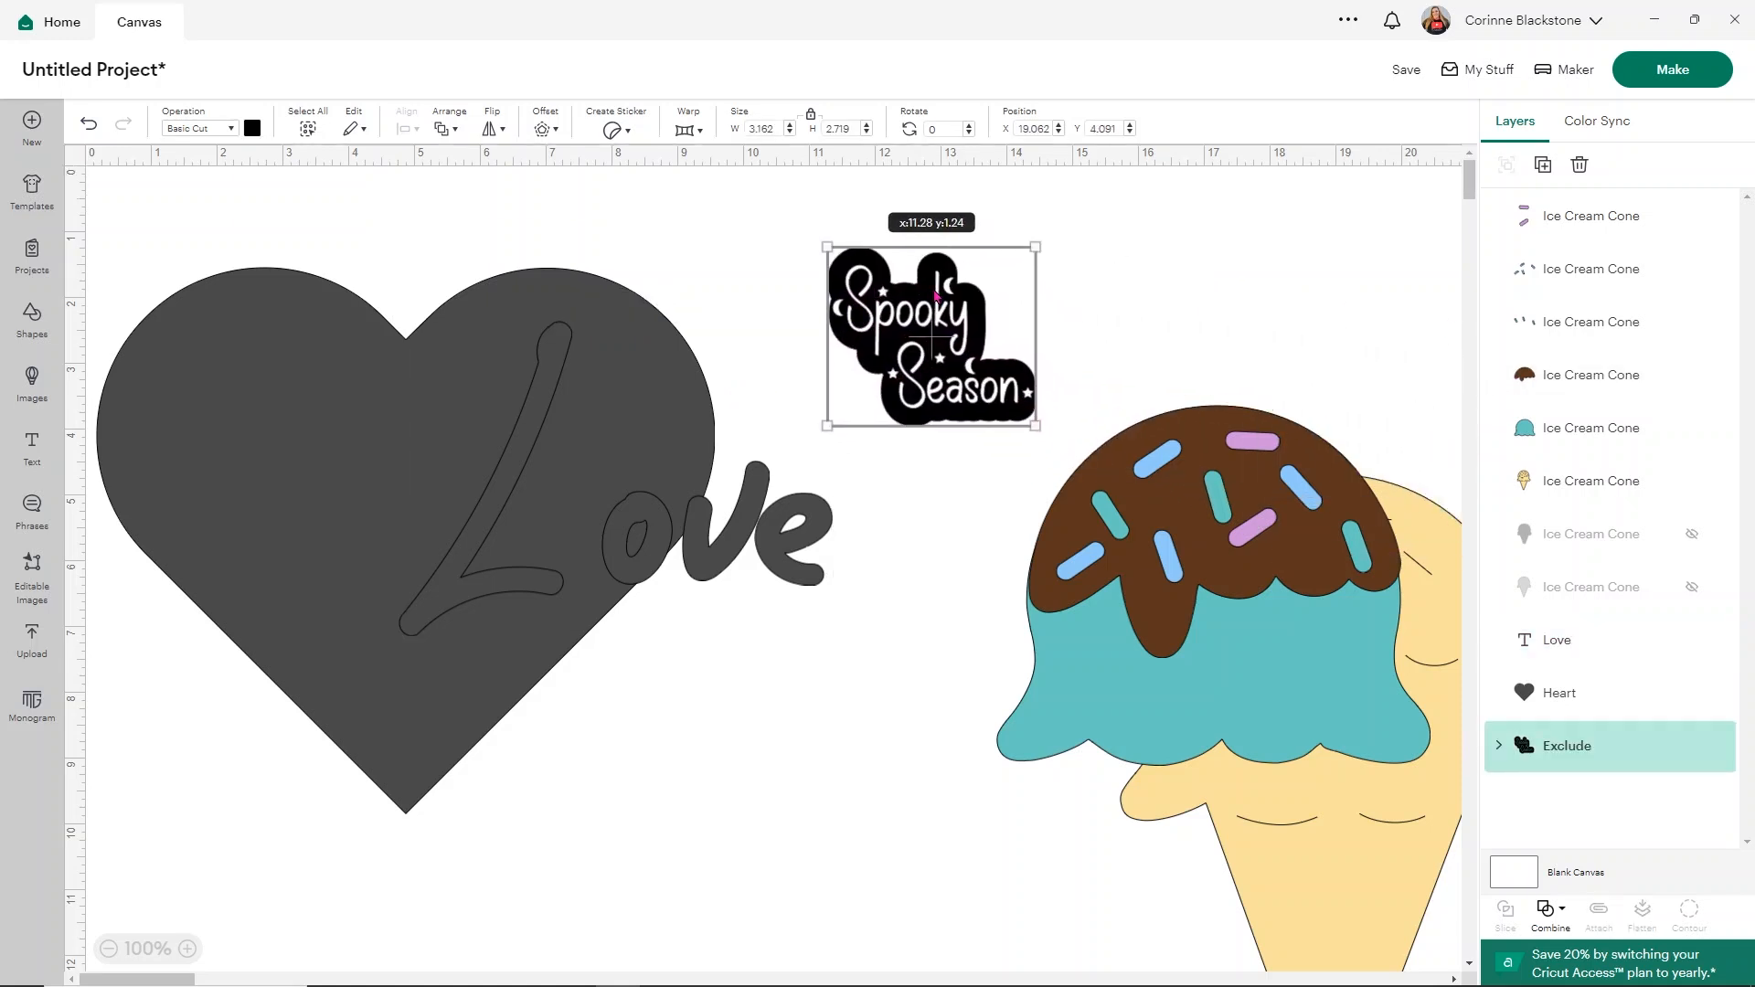
# Release the "Spooky Season" design's Exclude combine and undo the release.
pyautogui.click(1551, 911)
pyautogui.click(1598, 845)
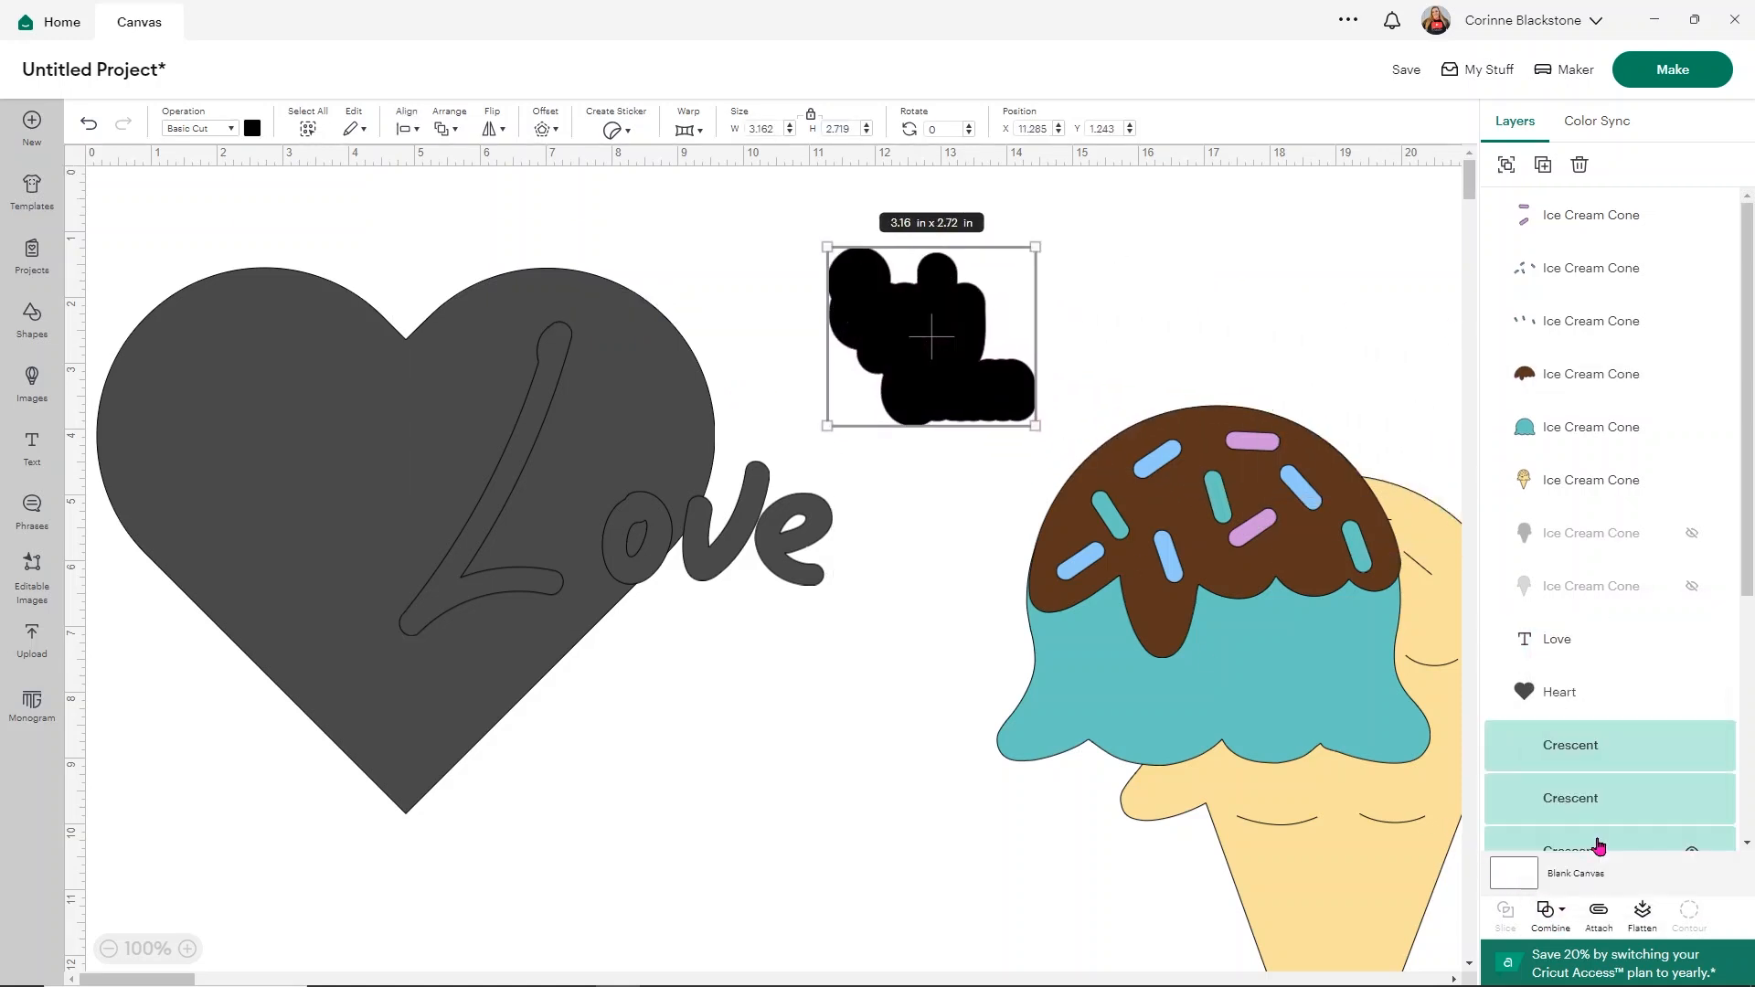
pyautogui.click(1074, 333)
pyautogui.moveTo(985, 342)
pyautogui.mouseDown()
pyautogui.moveTo(1234, 327)
pyautogui.moveTo(1065, 320)
pyautogui.moveTo(964, 339)
pyautogui.moveTo(982, 338)
pyautogui.mouseUp()
pyautogui.click(89, 122)
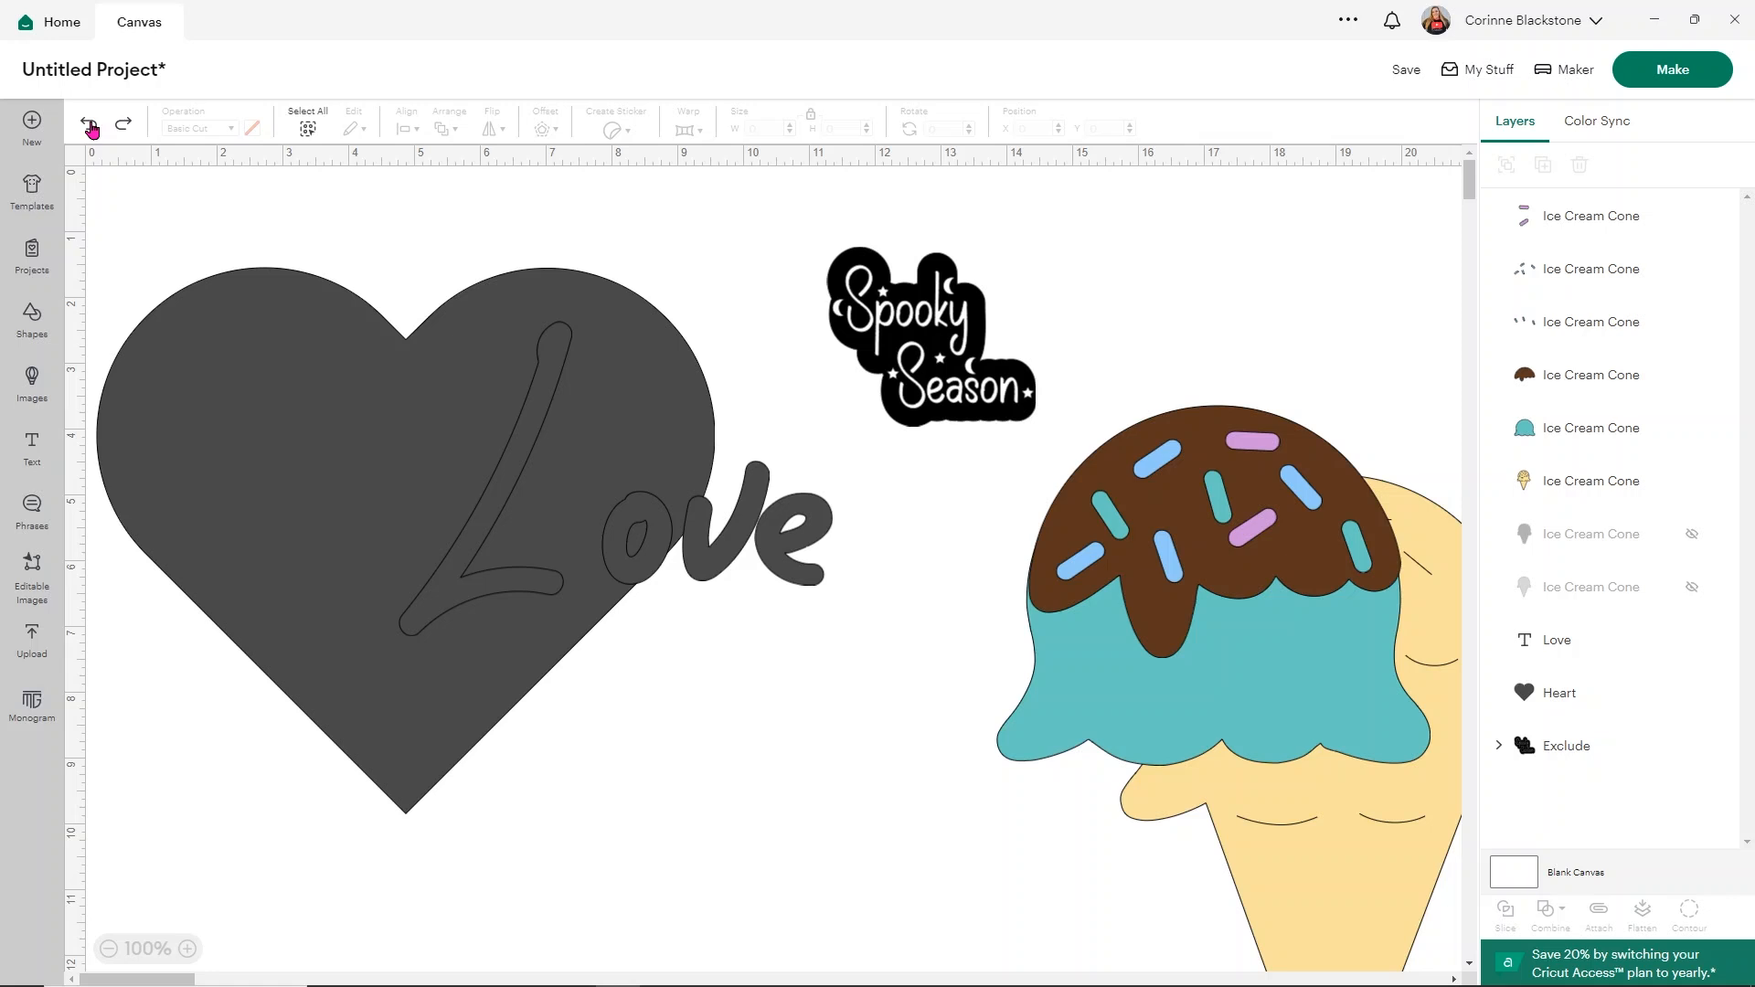
# Move the "Love" text across the heart's lower edges and combine it with the heart using Exclude.
pyautogui.moveTo(740, 535); pyautogui.dragTo(496, 675)
pyautogui.click(739, 713)
pyautogui.moveTo(739, 713); pyautogui.dragTo(229, 517)
pyautogui.click(1555, 919)
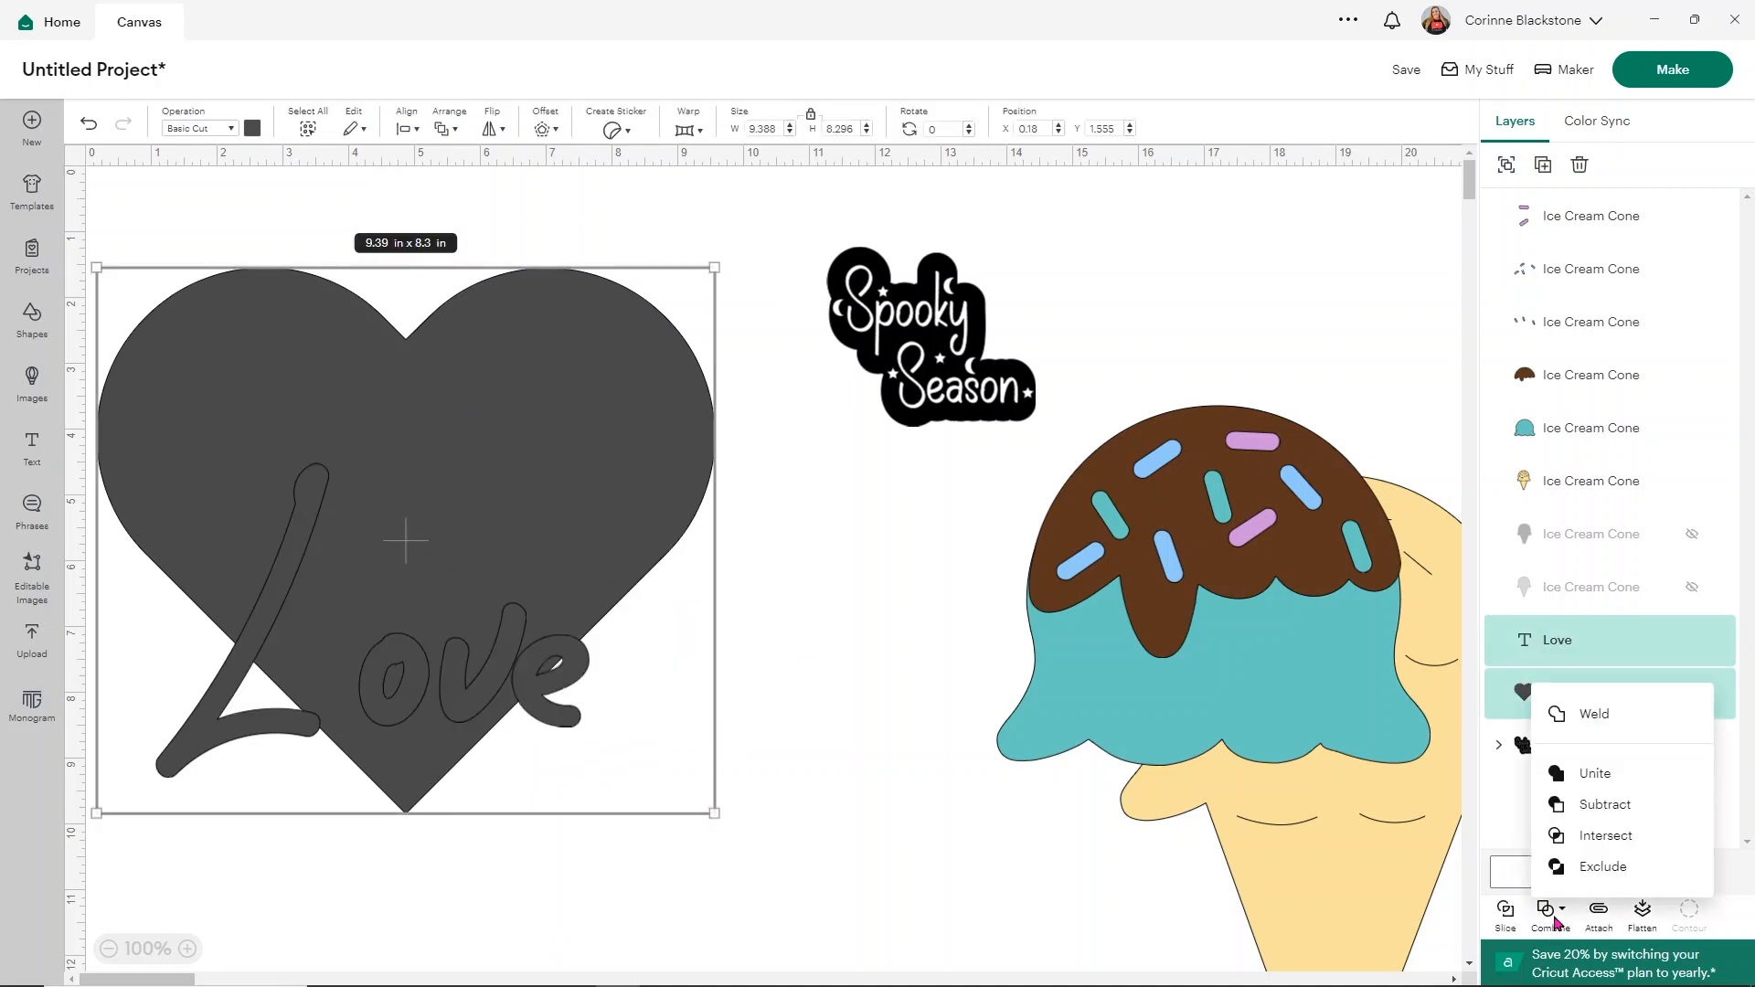
pyautogui.click(1561, 867)
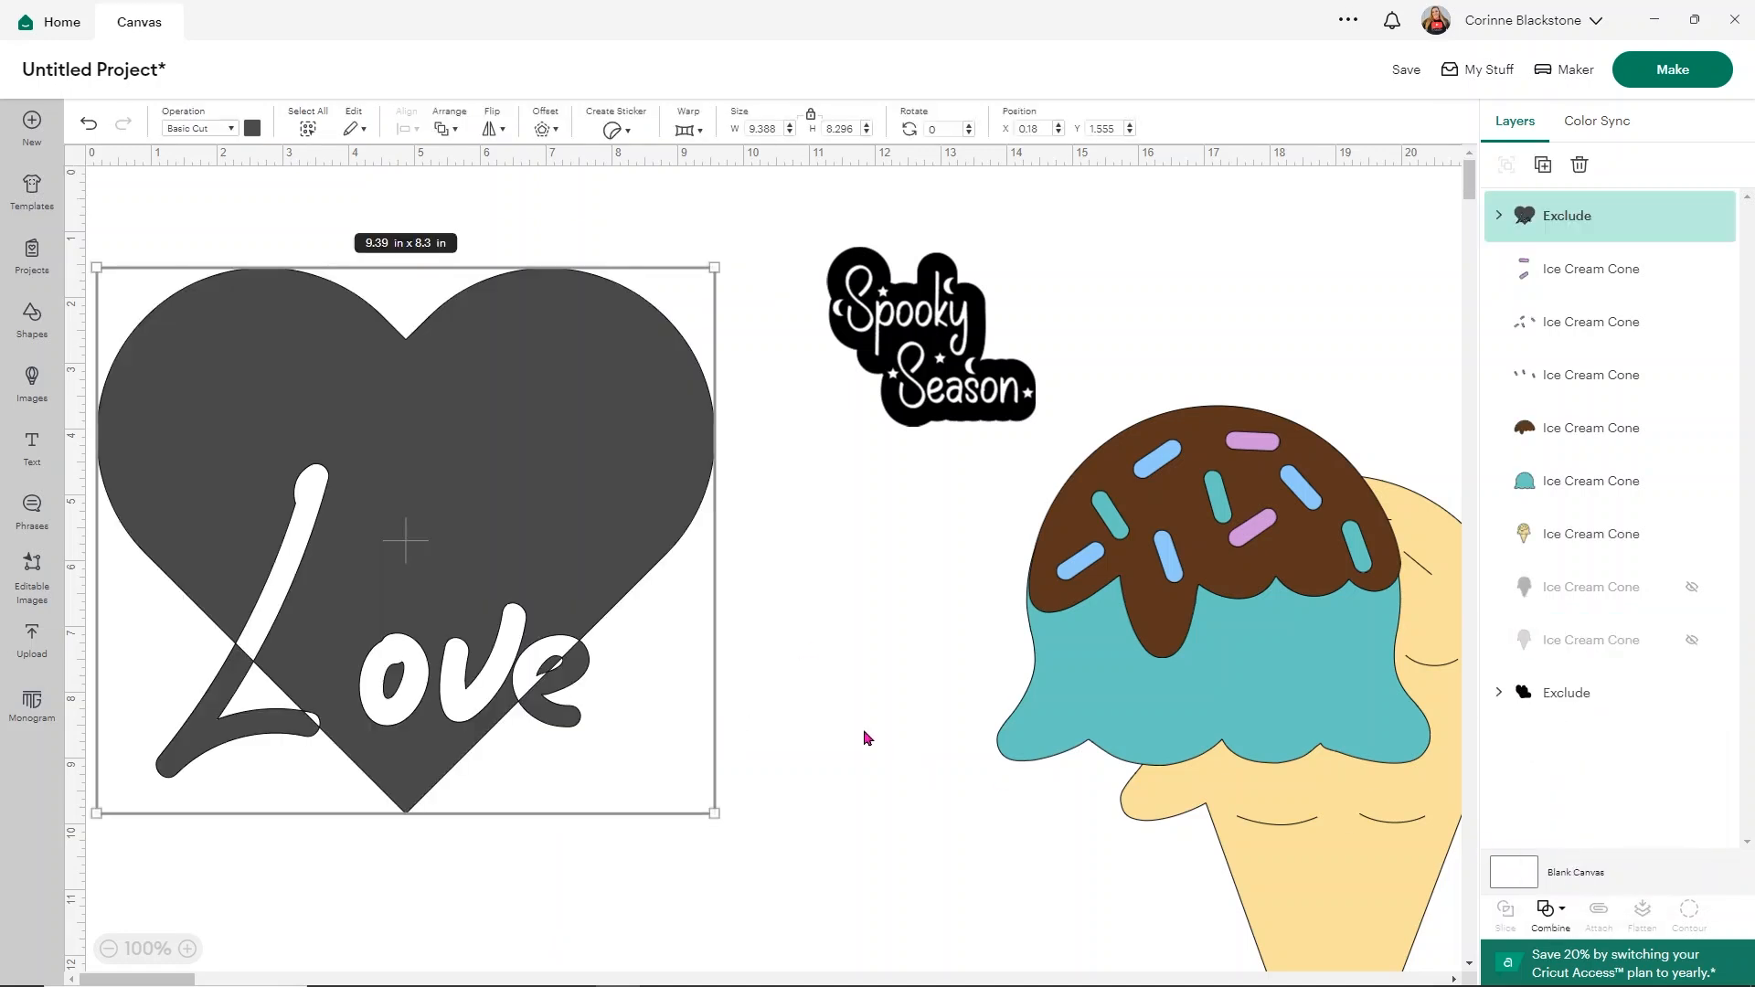
pyautogui.click(790, 690)
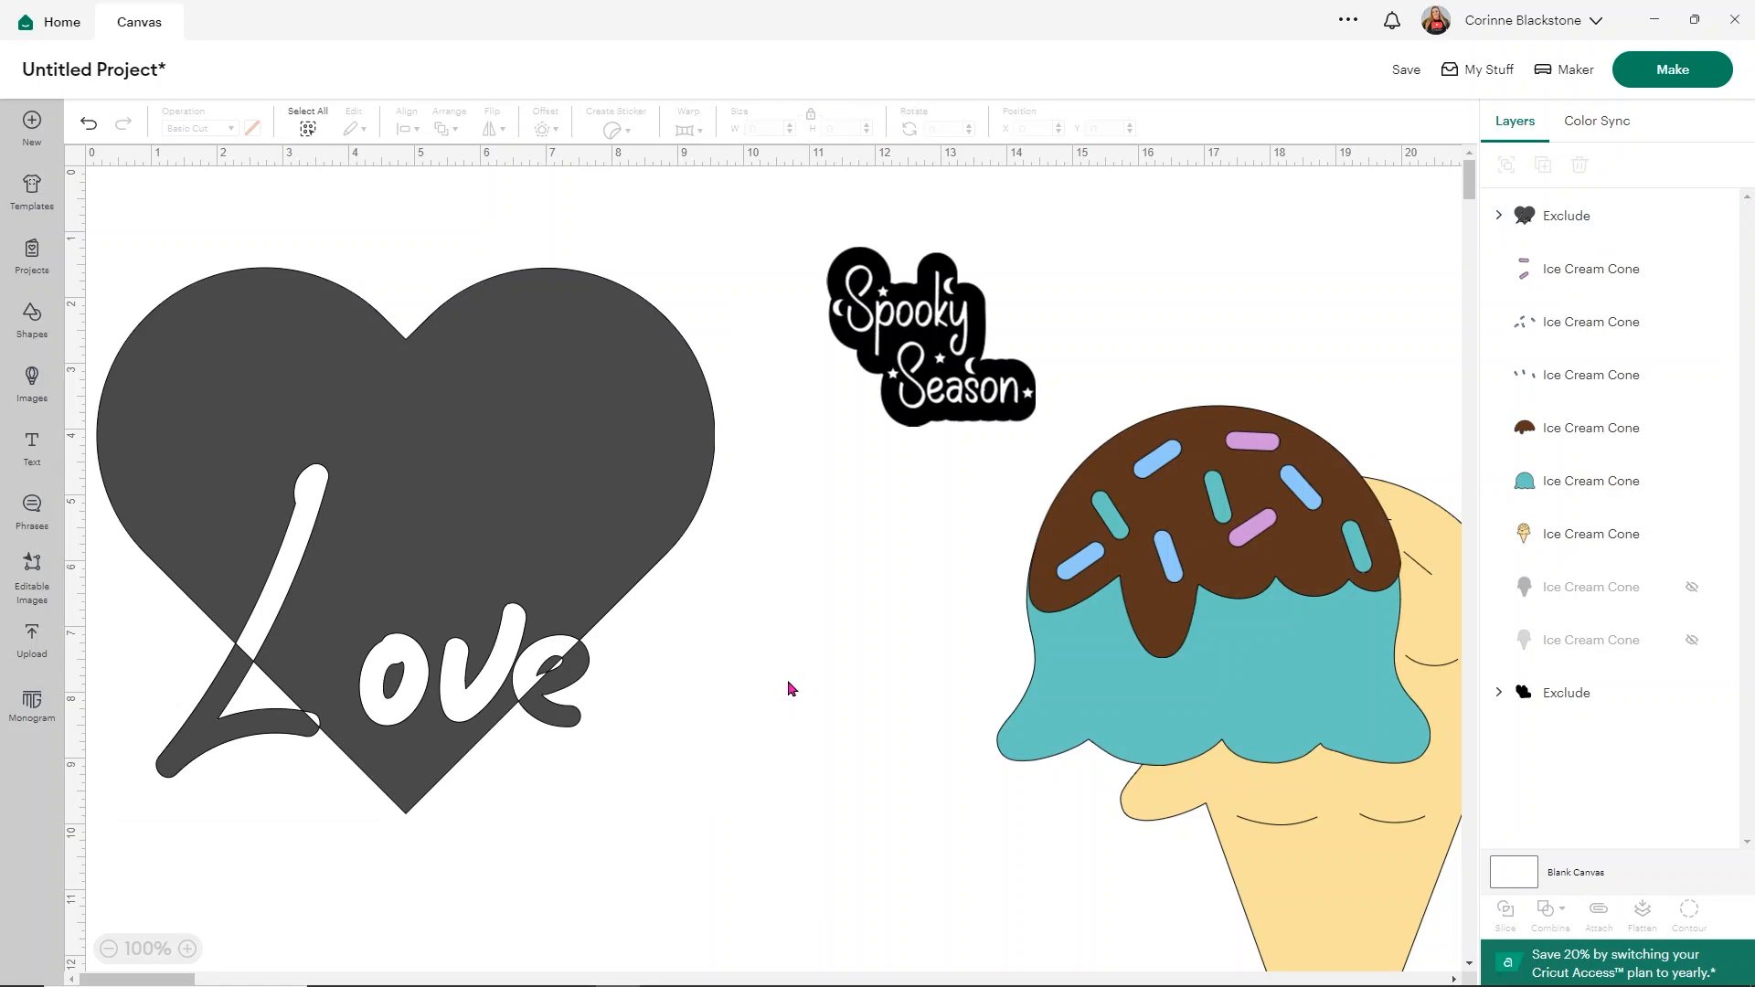
# Move the excluded heart slightly right and release its Exclude combine back into separate text and heart layers.
pyautogui.moveTo(555, 699); pyautogui.dragTo(642, 708)
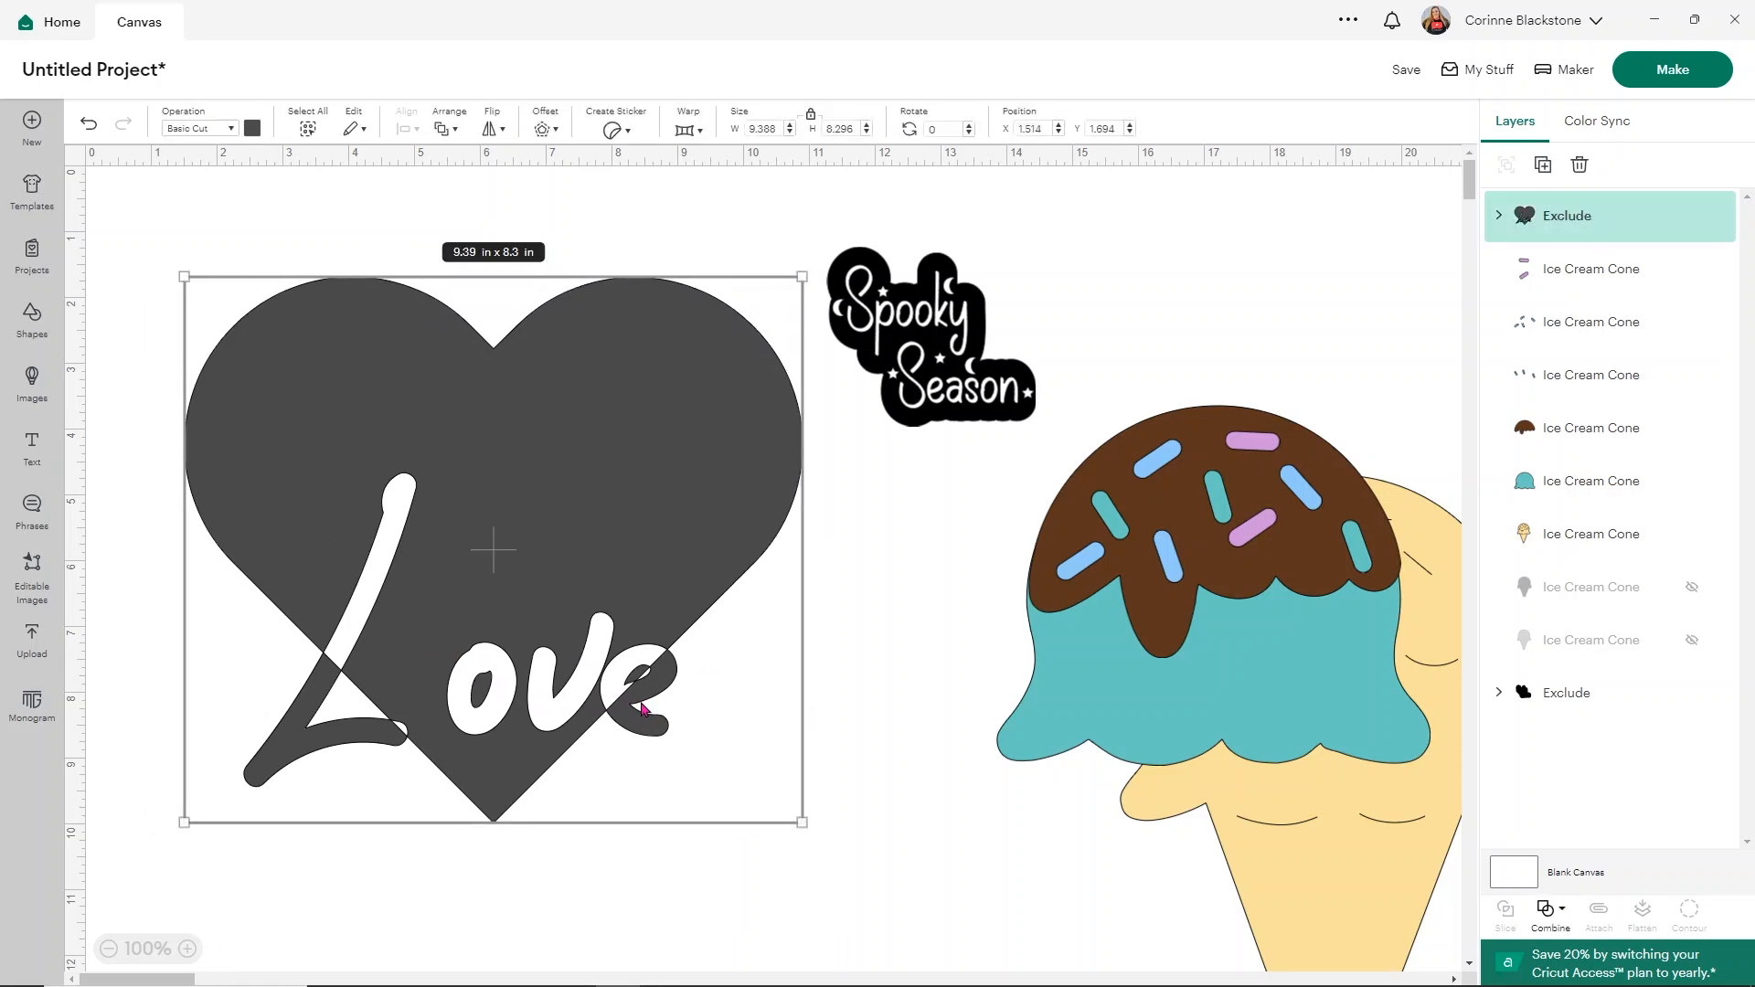
pyautogui.click(1551, 911)
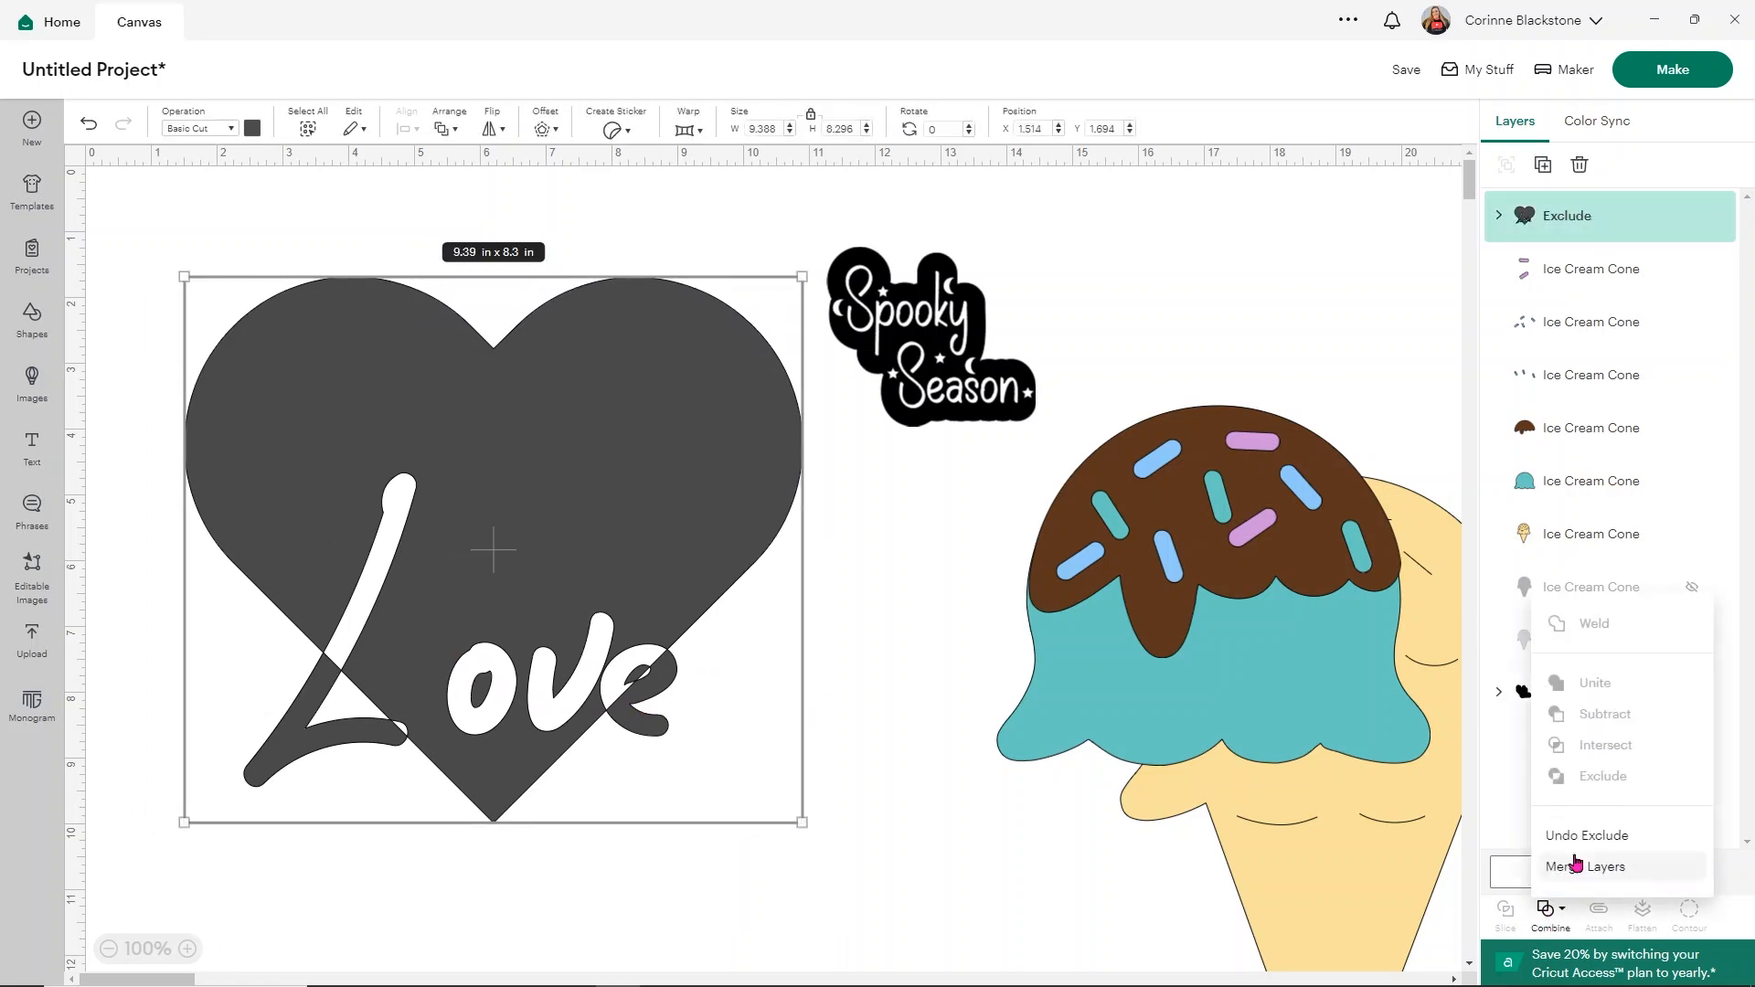
pyautogui.click(1596, 833)
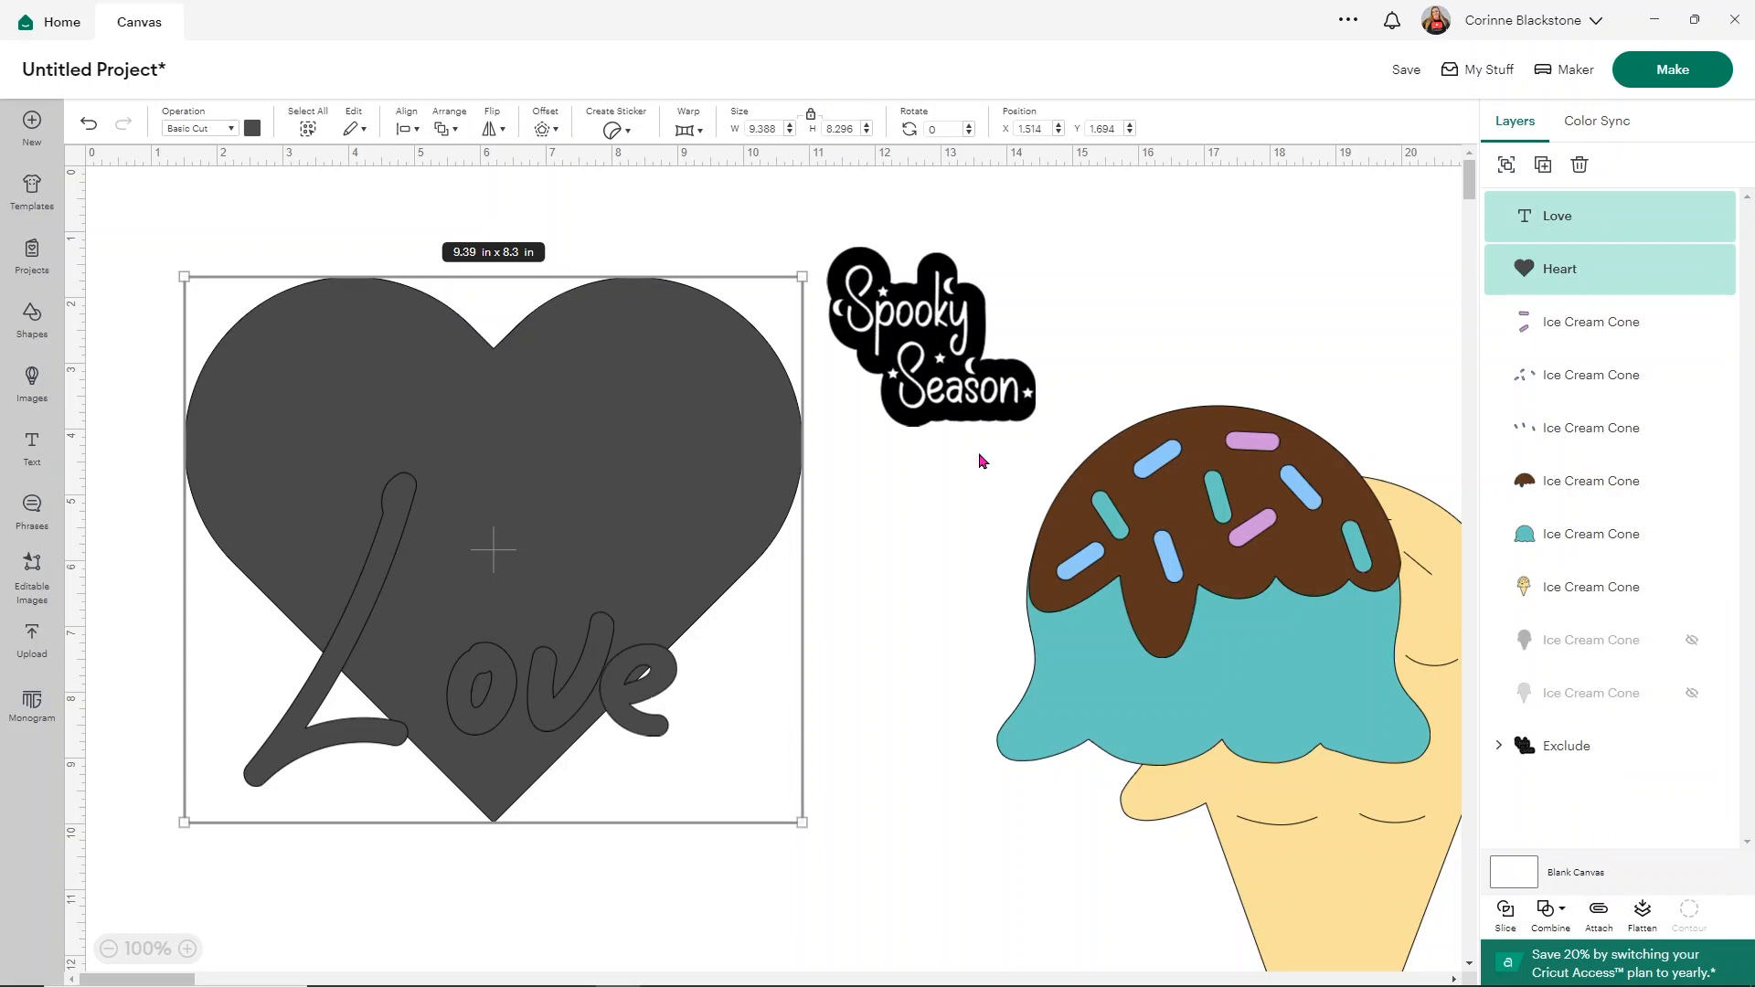